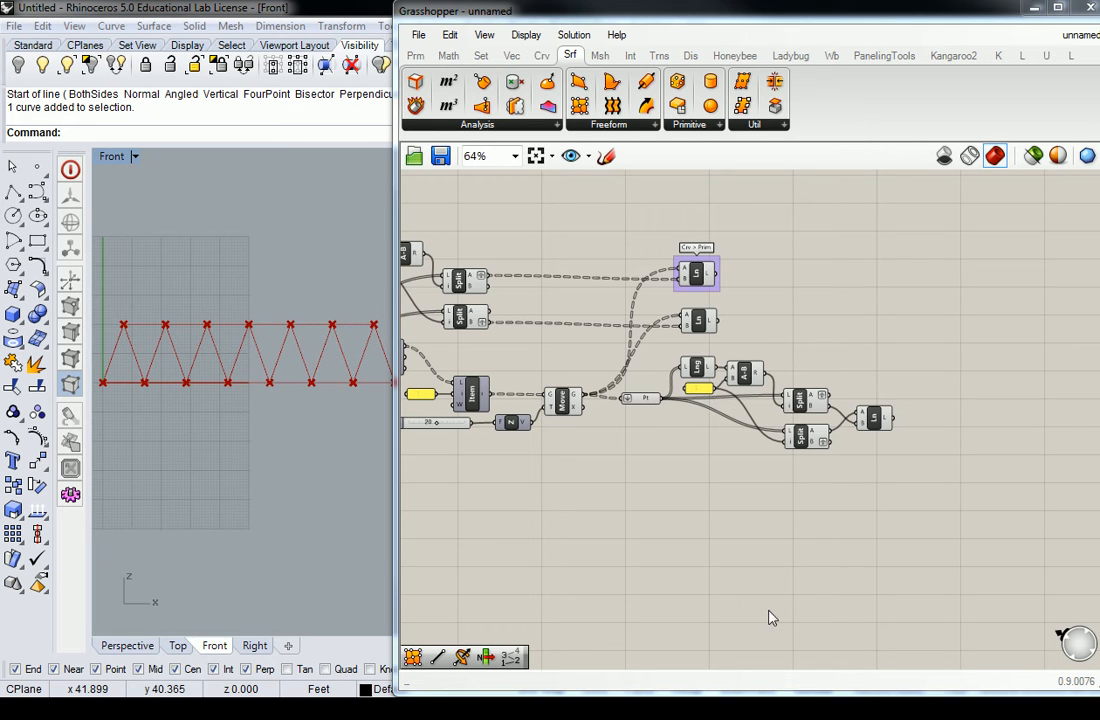
Examine the truss points and lines produced by the Split List and Line components.
click(885, 420)
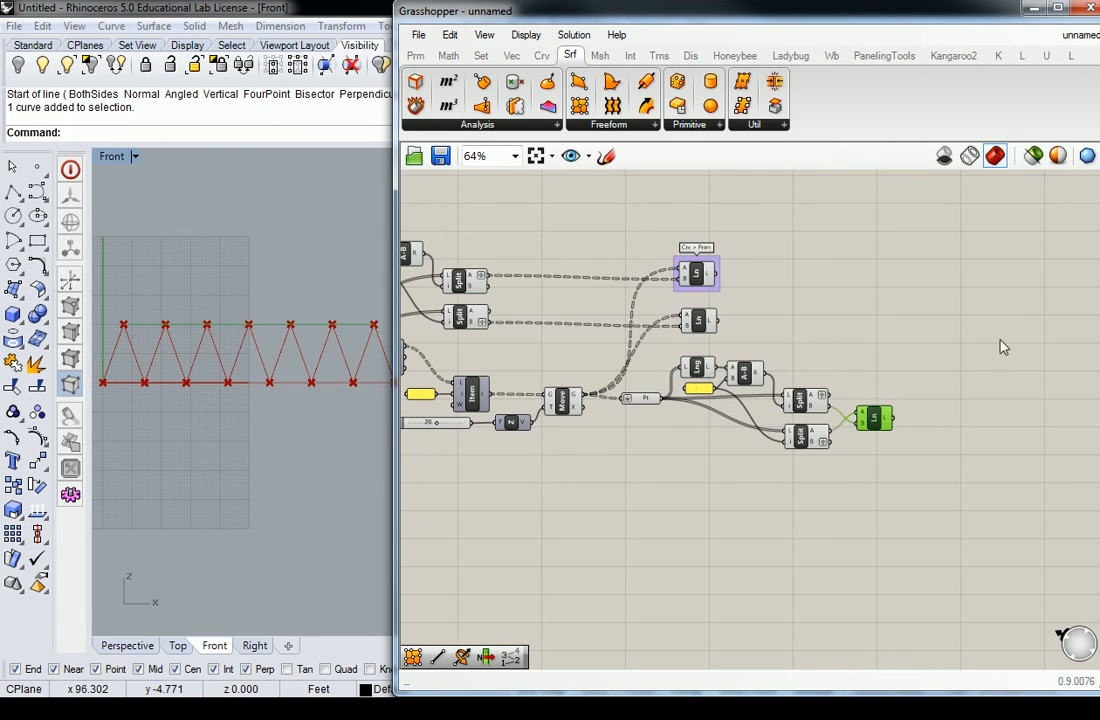
click(890, 287)
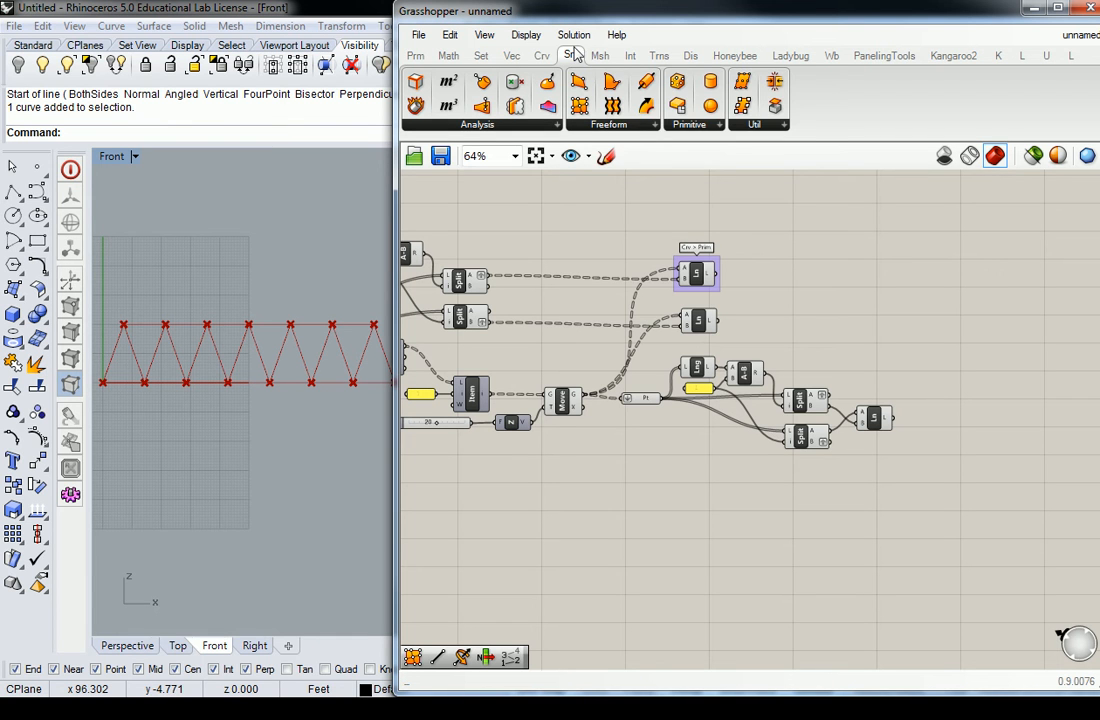
right_drag(854, 339, 814, 340)
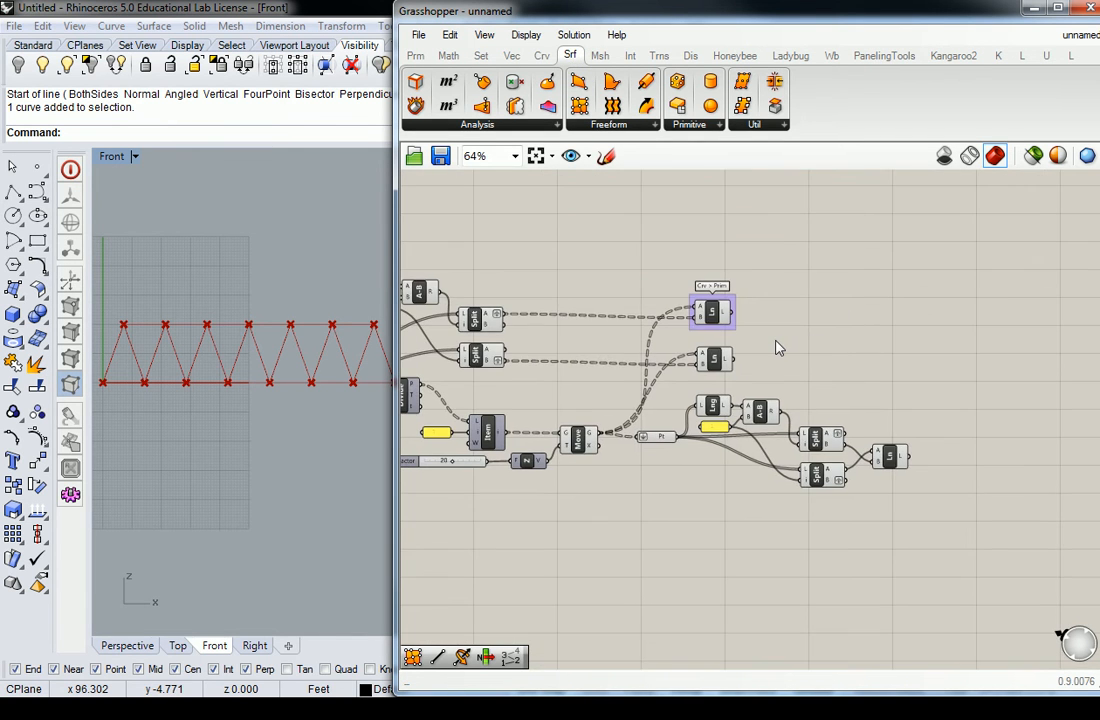
click(823, 436)
click(831, 411)
right_drag(836, 407, 929, 424)
drag(535, 275, 619, 405)
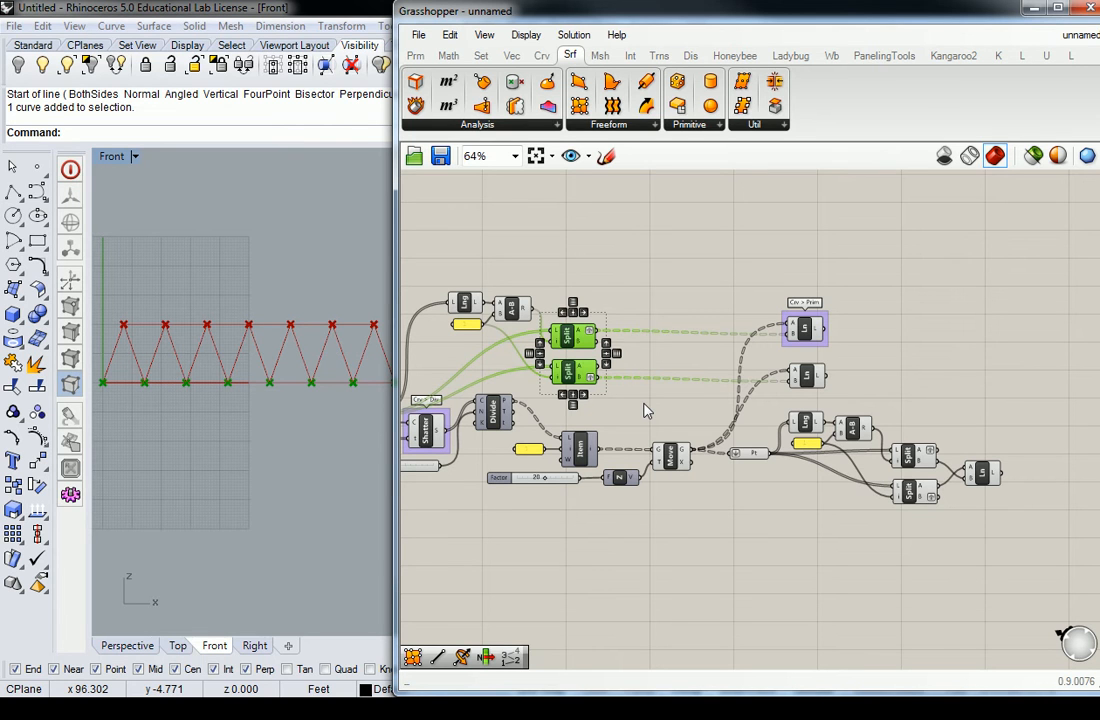
click(640, 326)
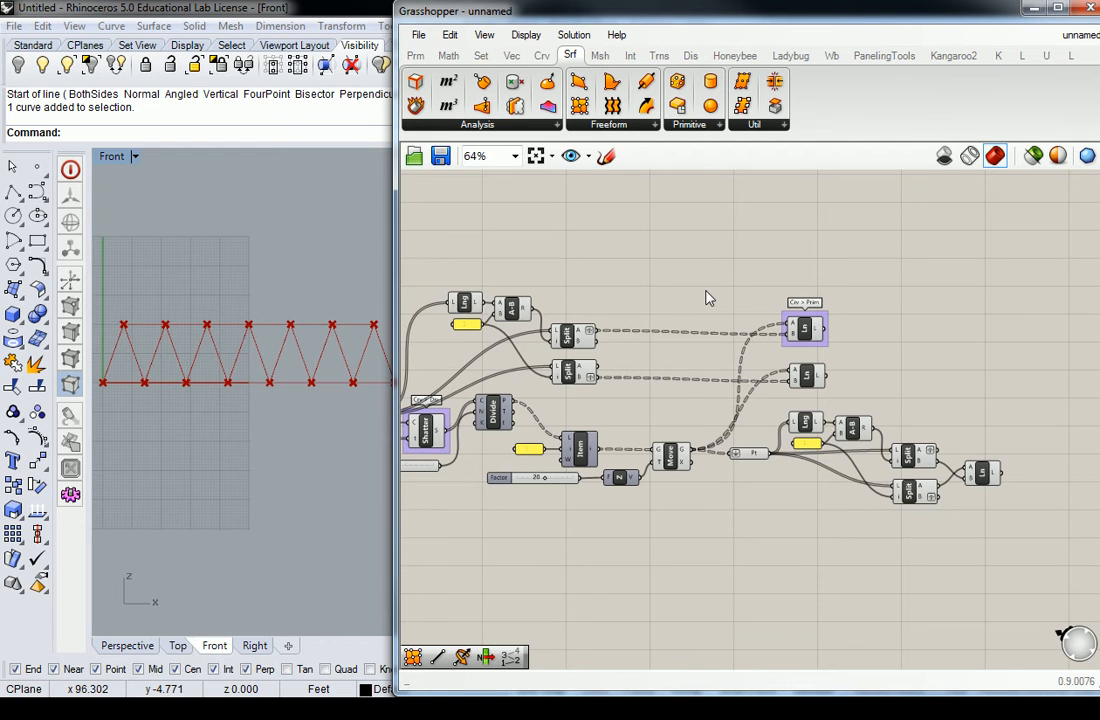
right_drag(706, 291, 714, 265)
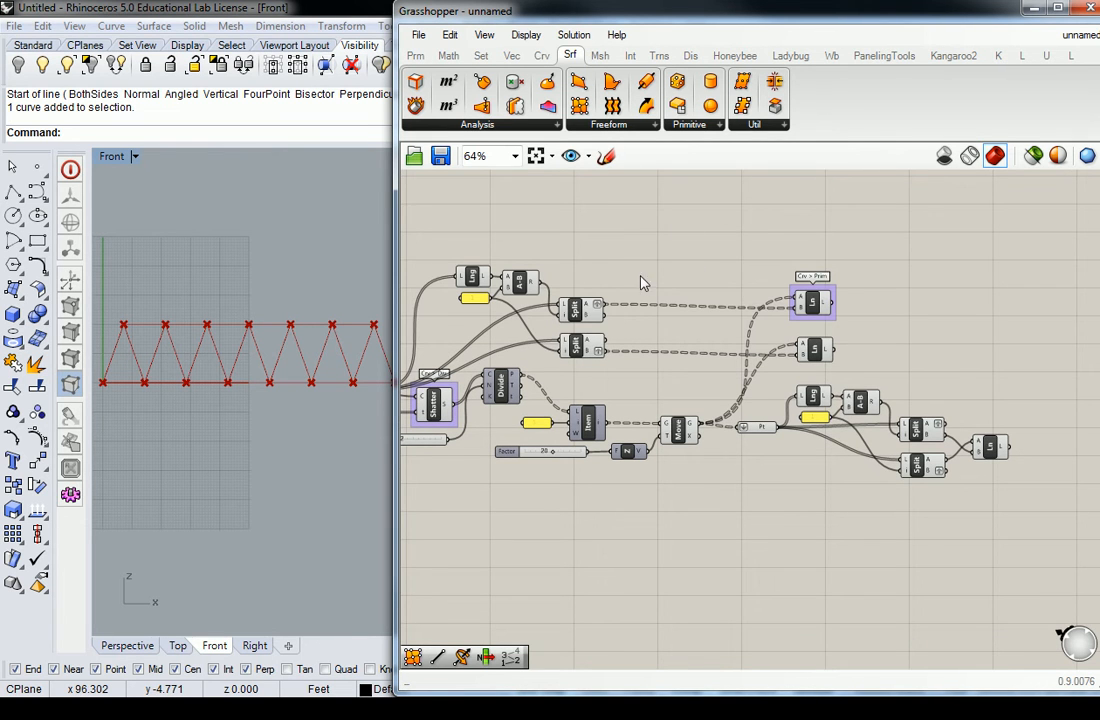
right_drag(547, 229, 510, 226)
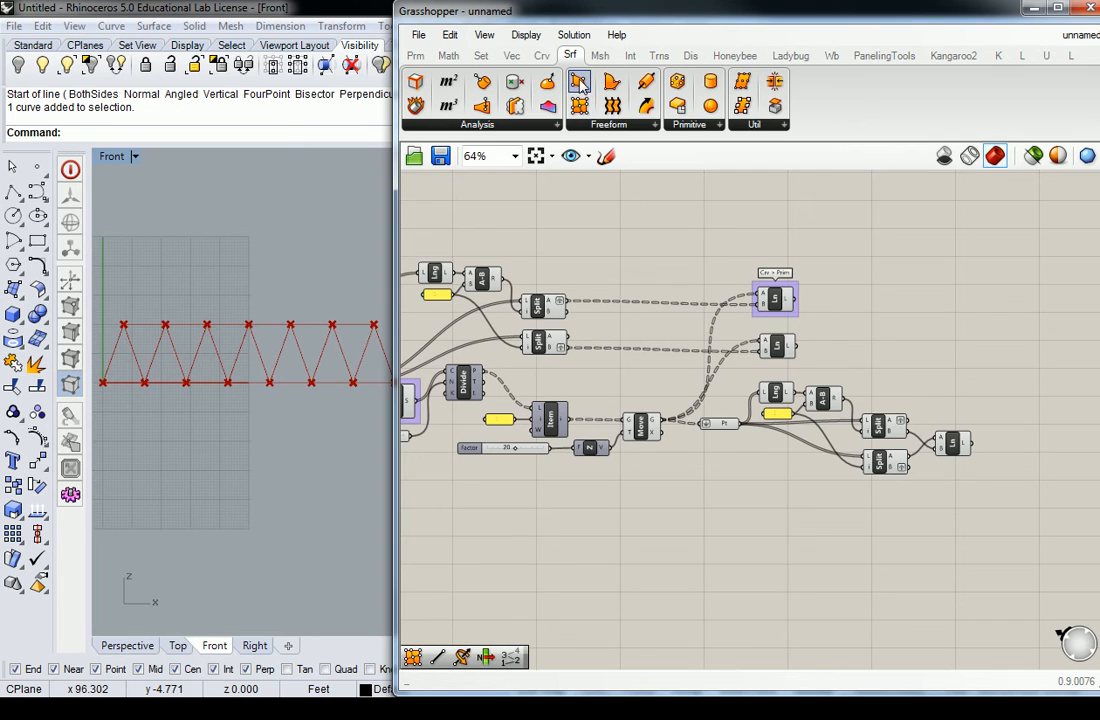
right_drag(314, 295, 325, 299)
scroll(325, 305, down, 3)
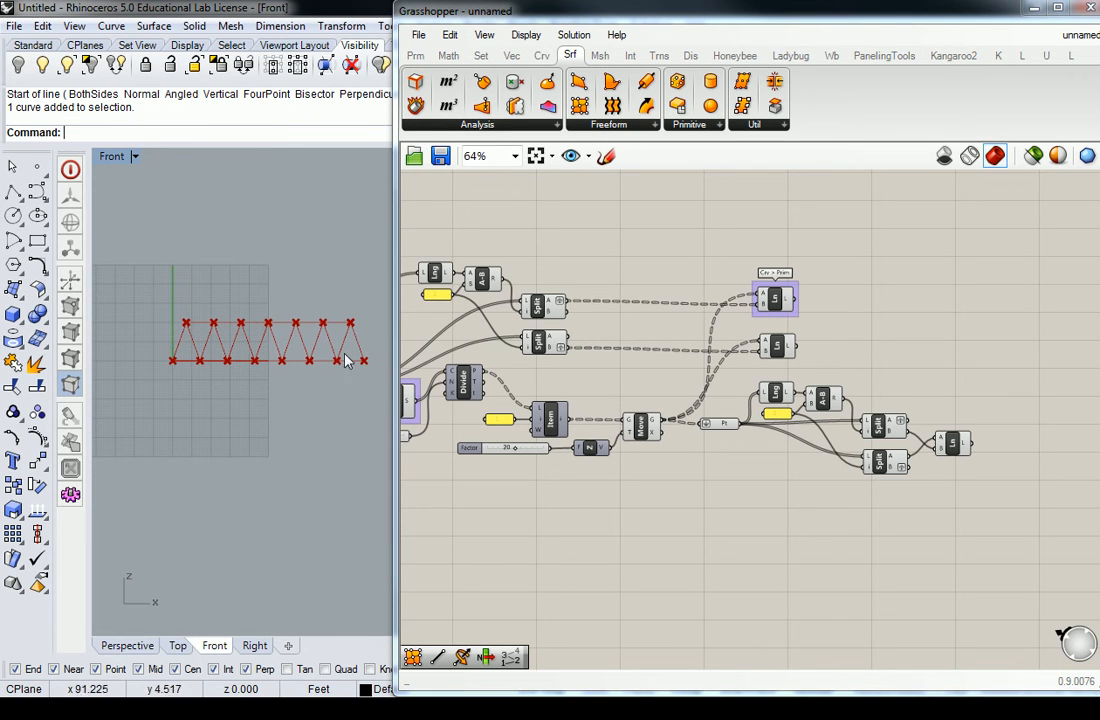
Add a 4Point Surface component beside the existing Line components.
click(622, 127)
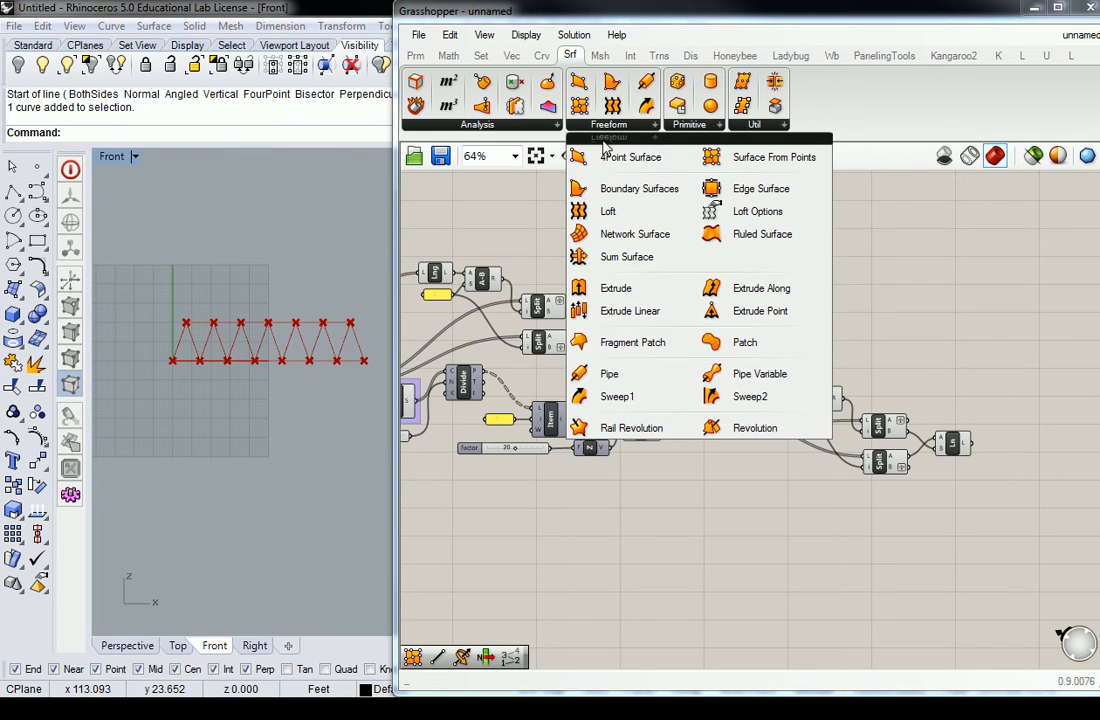
click(627, 160)
click(934, 337)
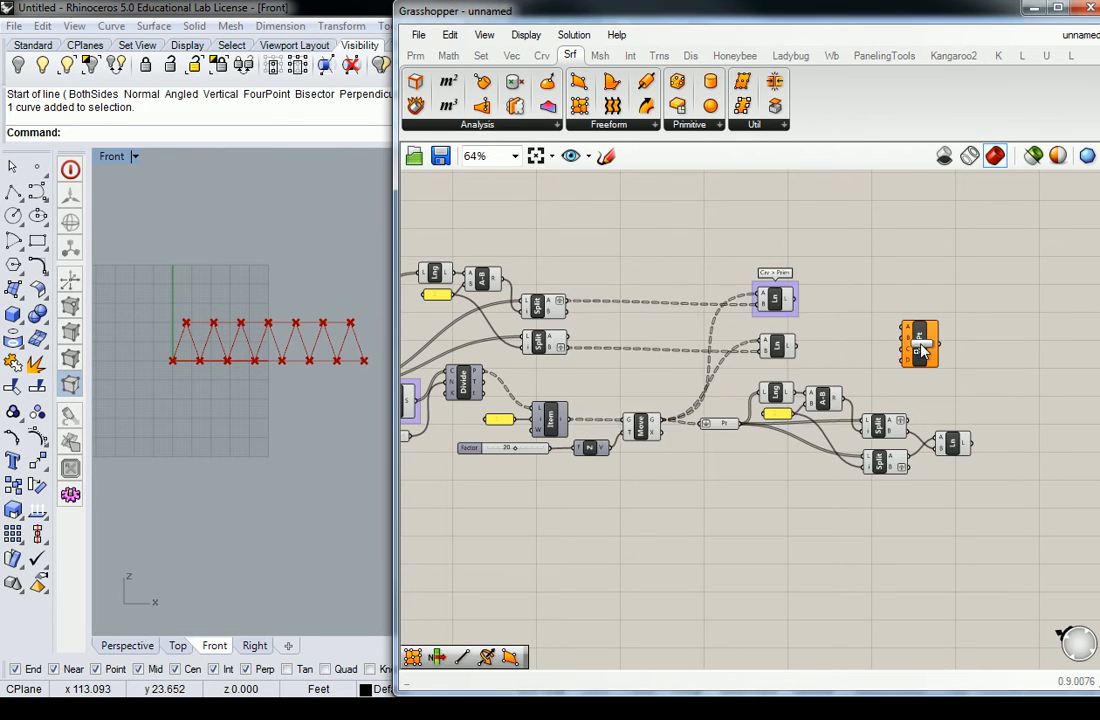
Connect the end-point outputs of the two Split List components for the moved points to inputs A and B of the 4Point Surface.
click(873, 367)
scroll(910, 432, up, 1)
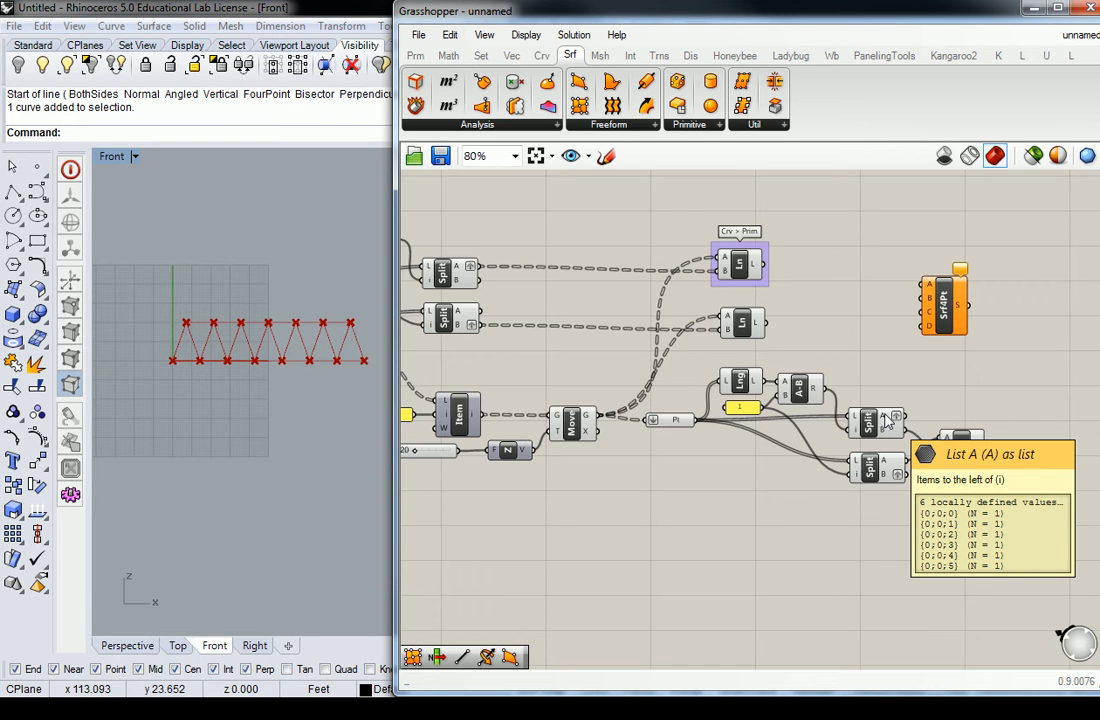
right_drag(862, 366, 899, 371)
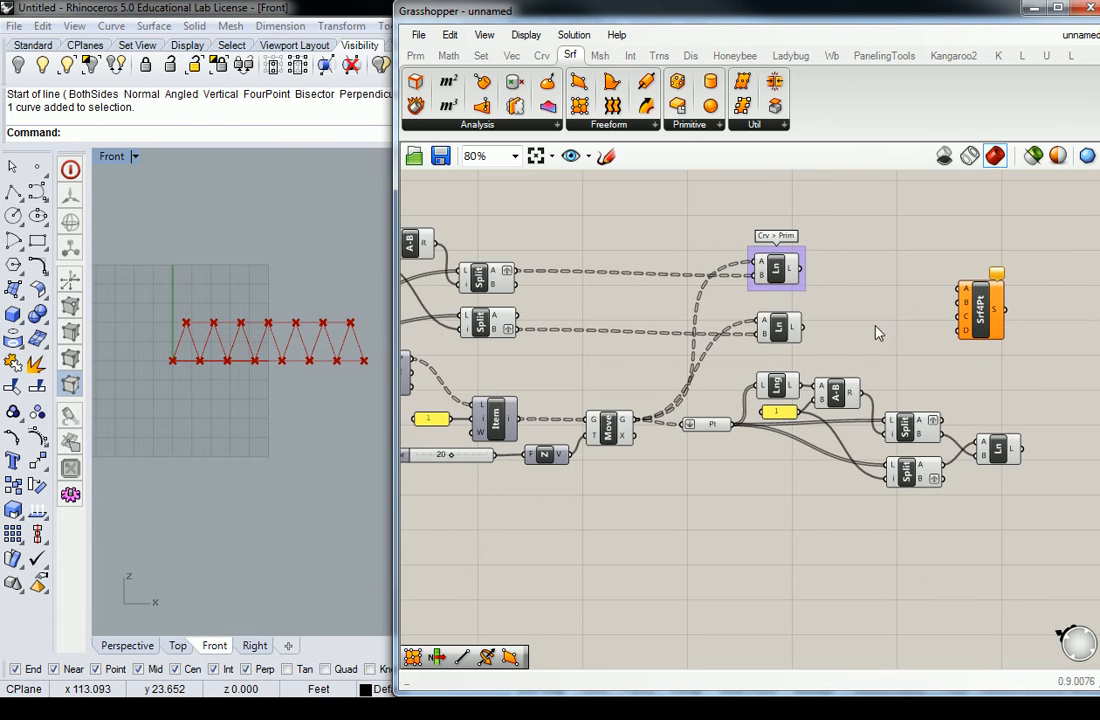
click(995, 452)
click(985, 406)
drag(963, 290, 992, 311)
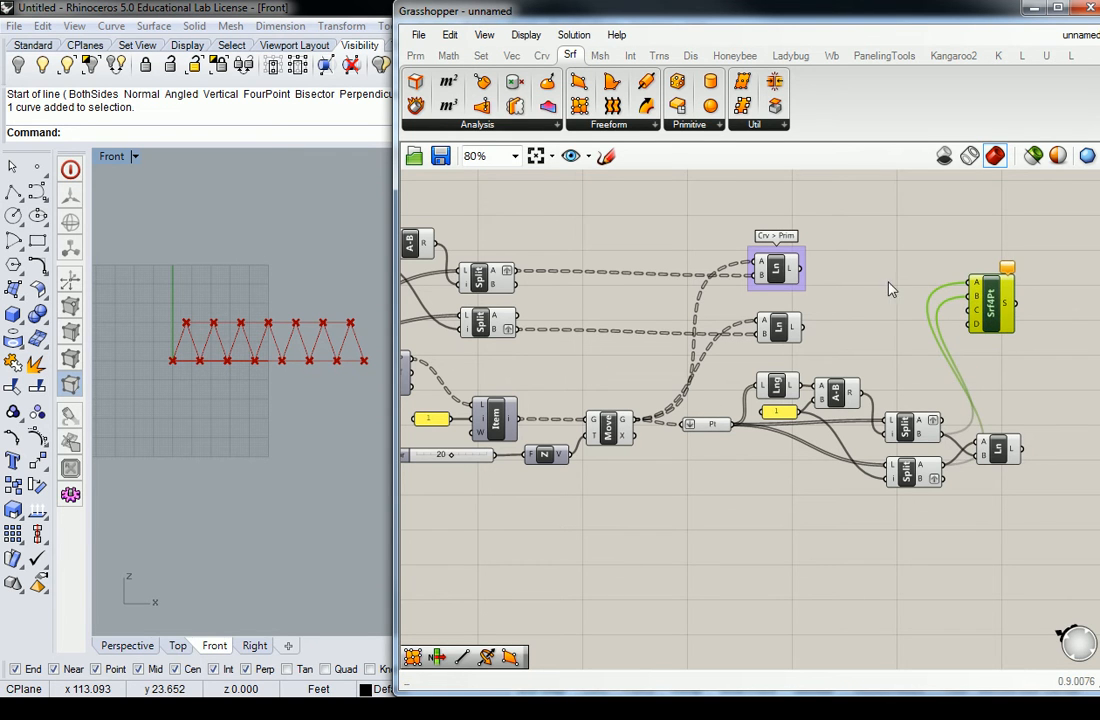
Connect the end-point outputs of the other two Split List components to inputs C and D of the 4Point Surface.
right_drag(582, 261, 628, 253)
click(544, 269)
click(576, 286)
right_drag(612, 305, 562, 295)
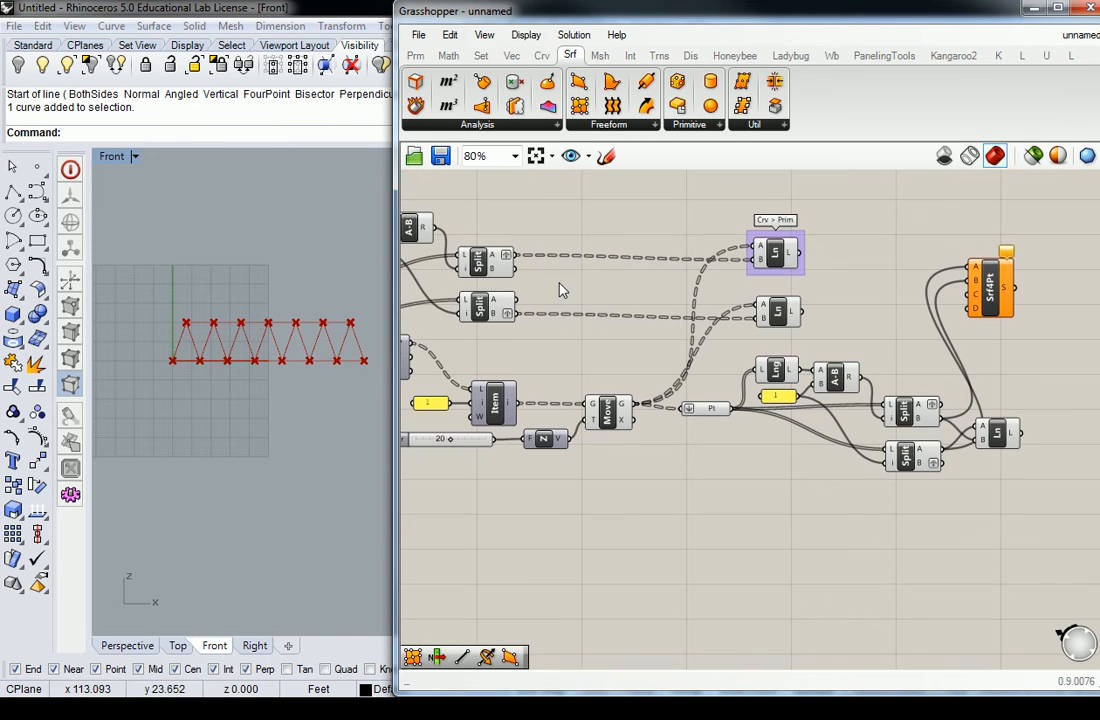
drag(516, 270, 971, 296)
drag(518, 305, 998, 280)
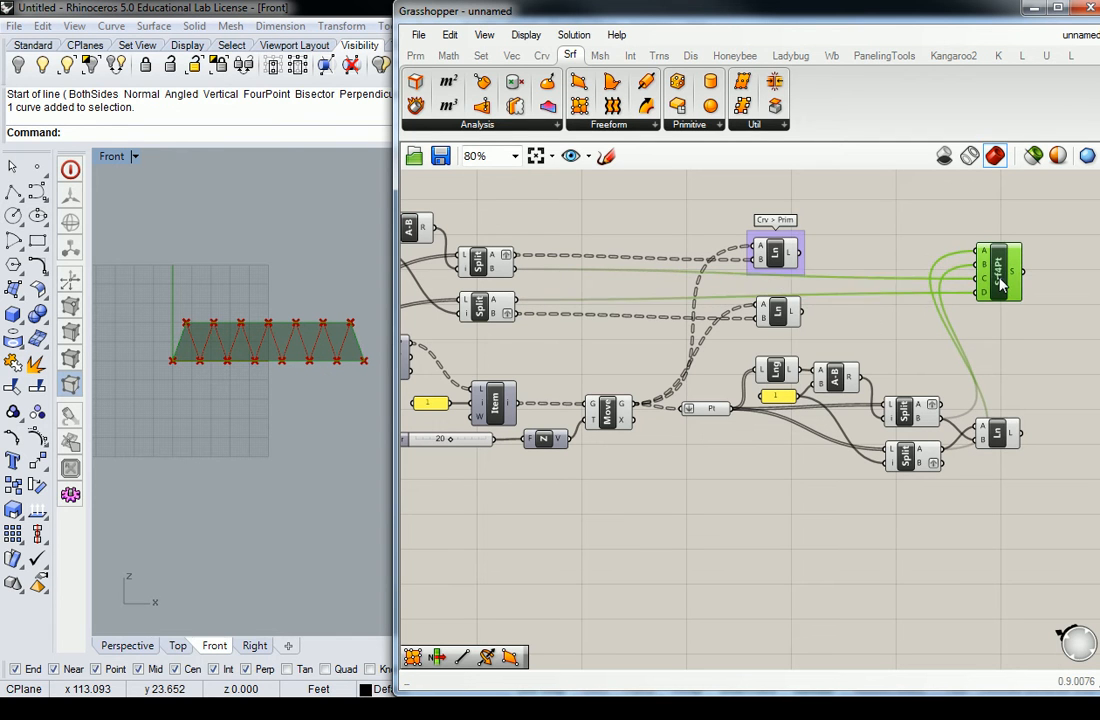
Space out the three Line components and the 4Point Surface component so their wires are easier to read.
drag(767, 259, 770, 235)
drag(778, 312, 778, 322)
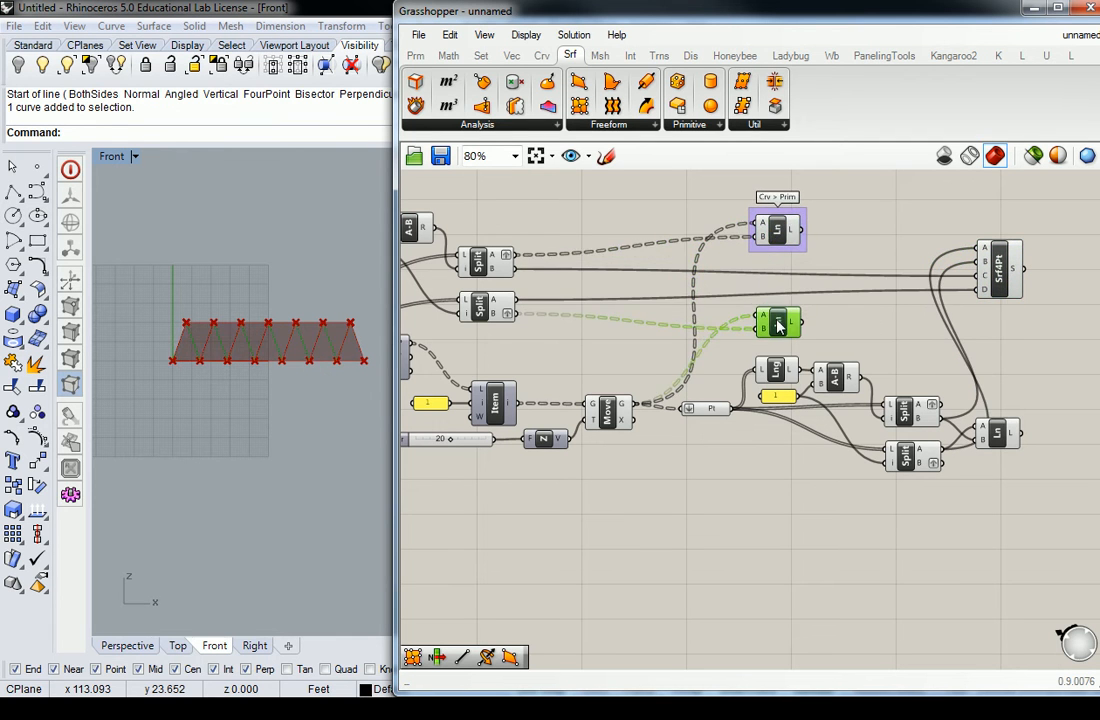
click(827, 253)
right_drag(827, 253, 692, 252)
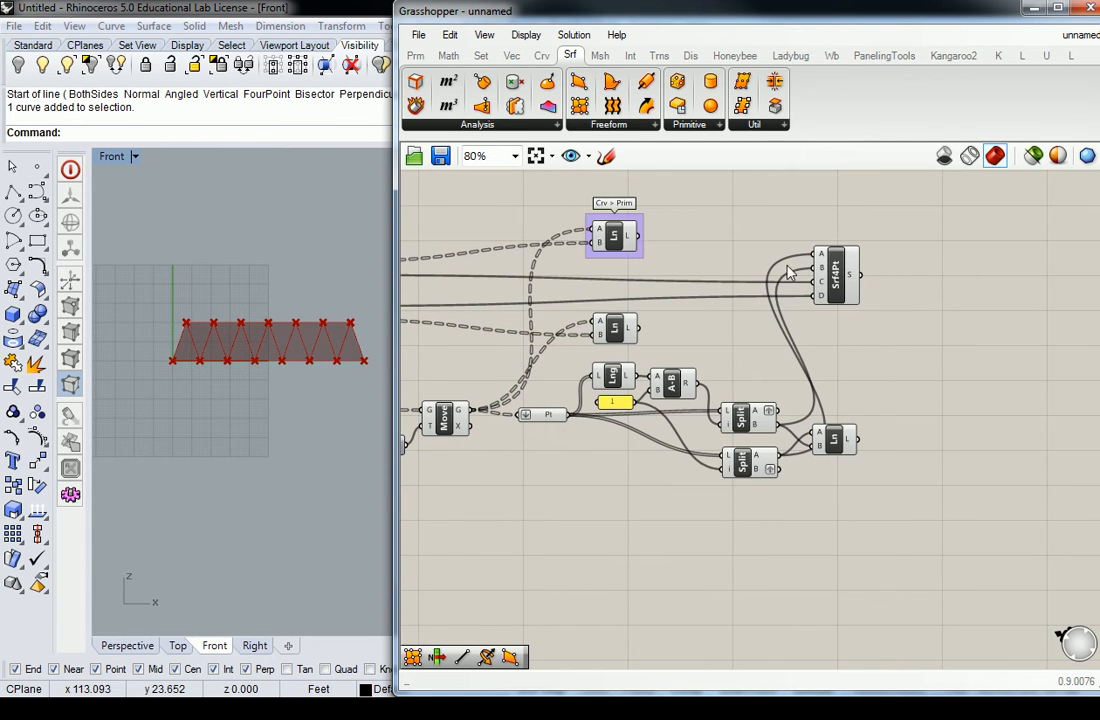
drag(840, 447, 883, 450)
drag(848, 293, 881, 293)
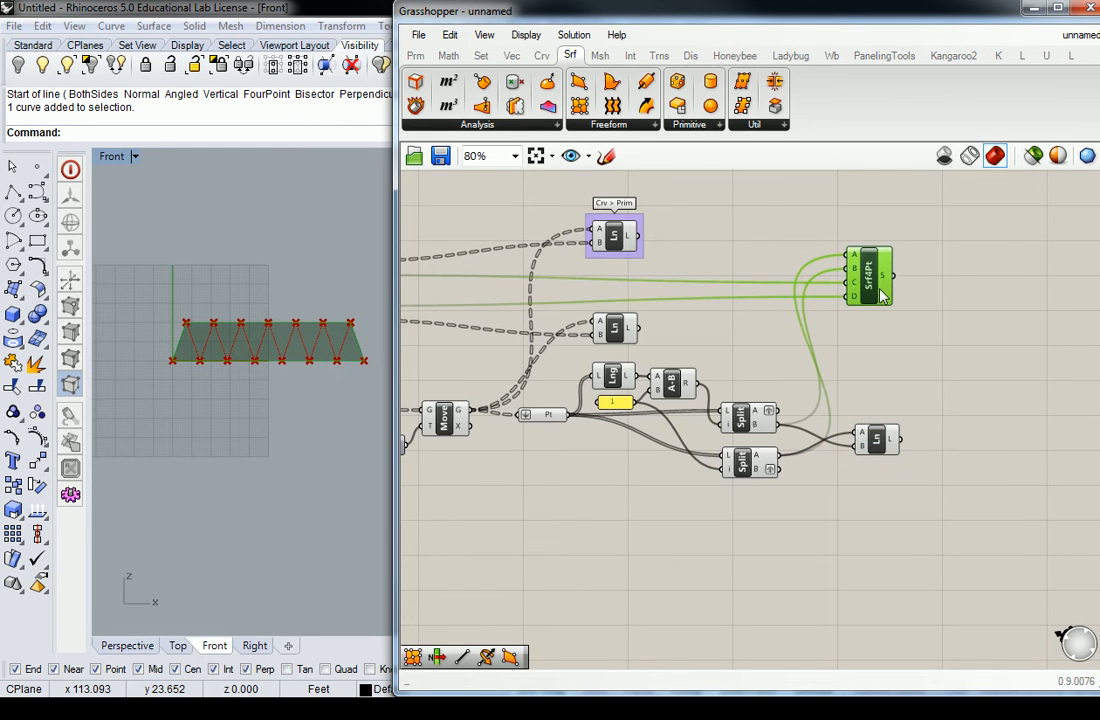
click(773, 247)
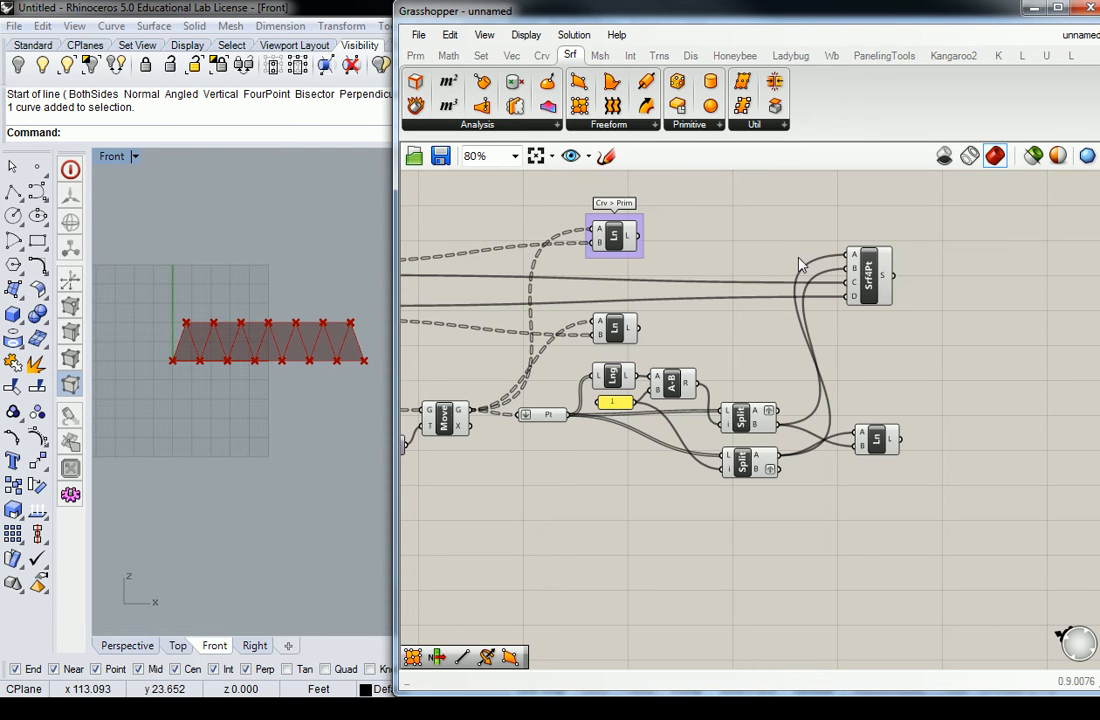
Check the lines of the two diagonal Line components and add a Surface Split component near the 4Point Surface.
click(617, 330)
click(607, 232)
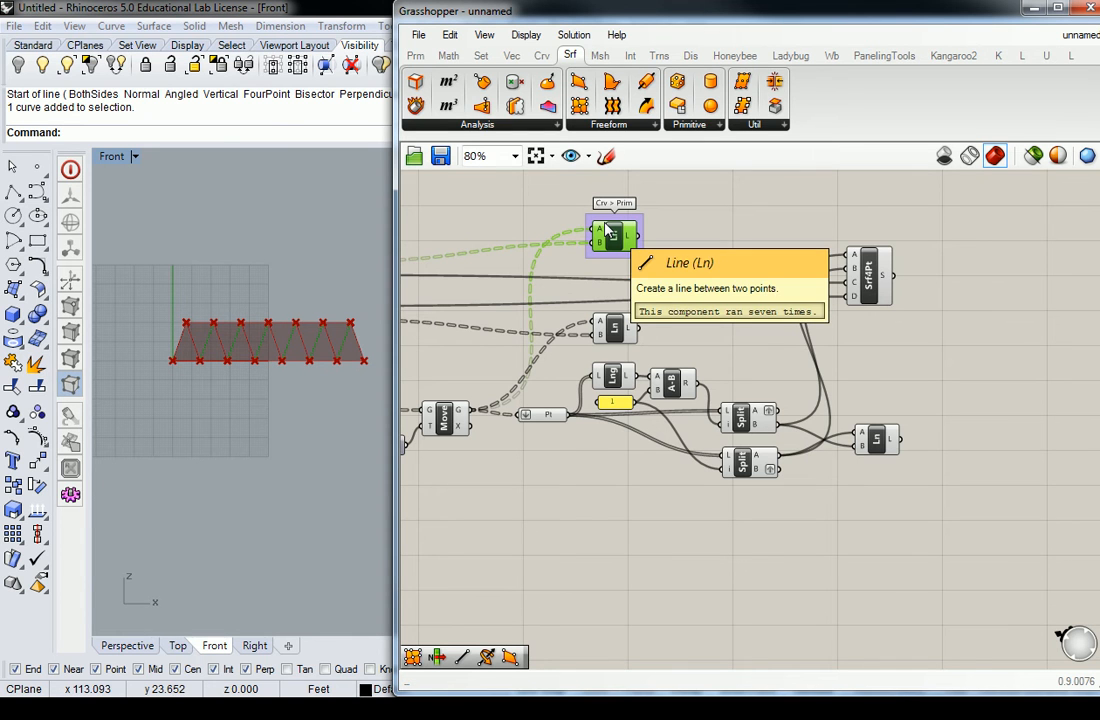
click(665, 232)
right_drag(692, 173, 682, 214)
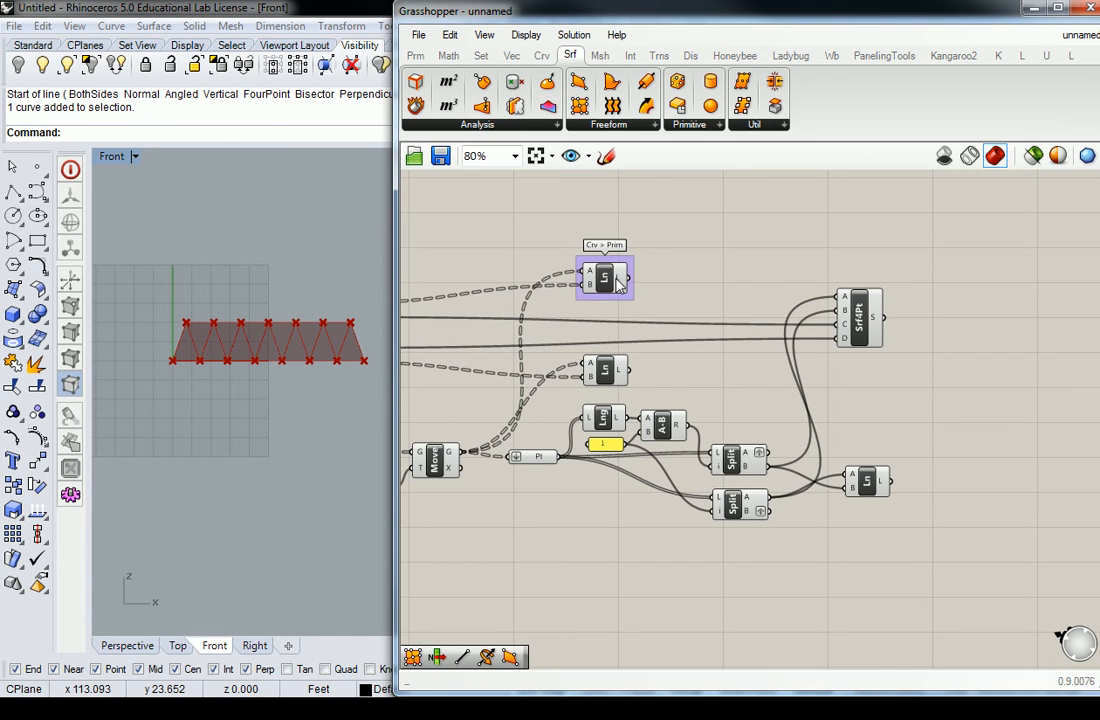
mouse_move(619, 285)
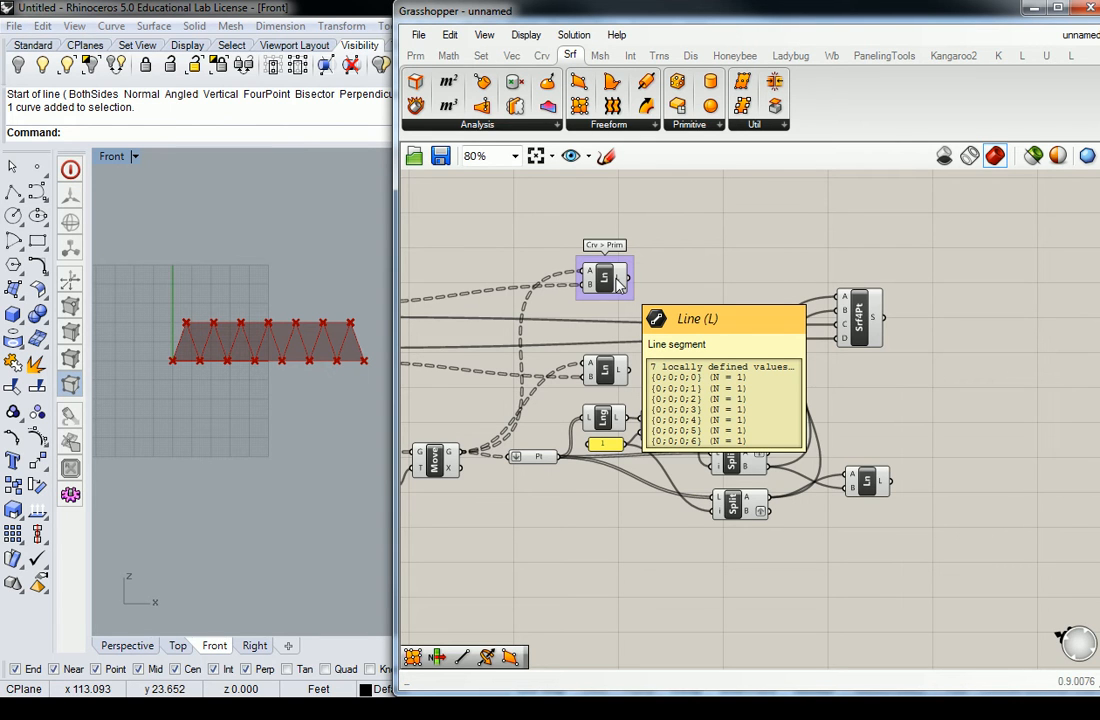
click(661, 57)
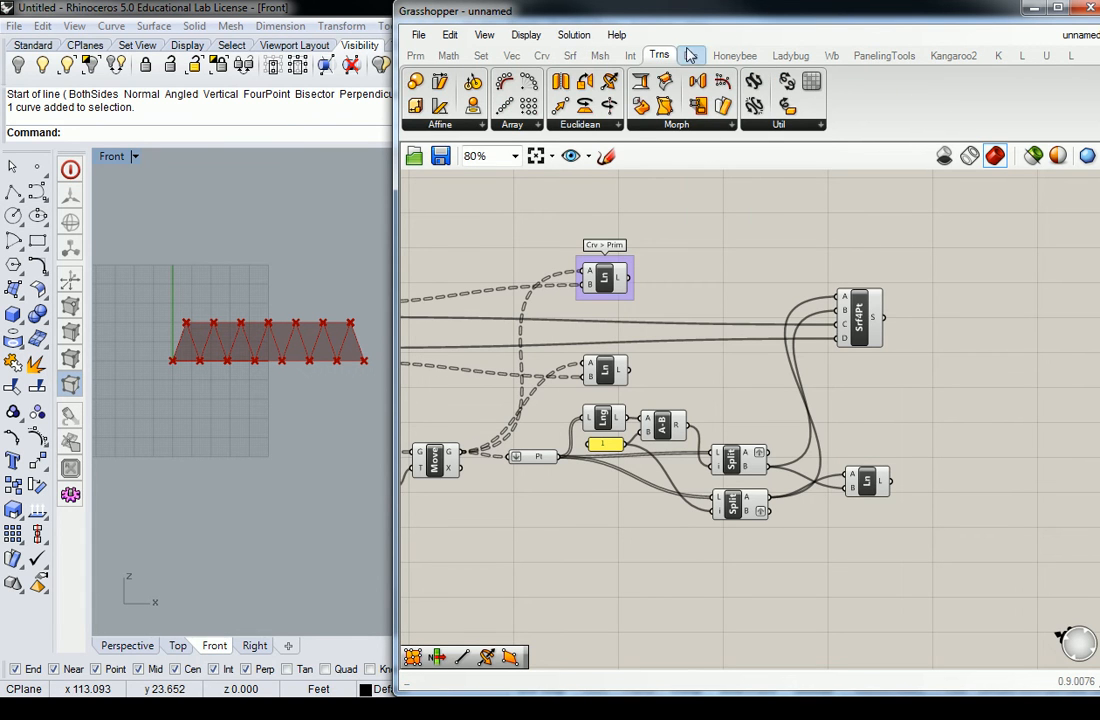
click(630, 55)
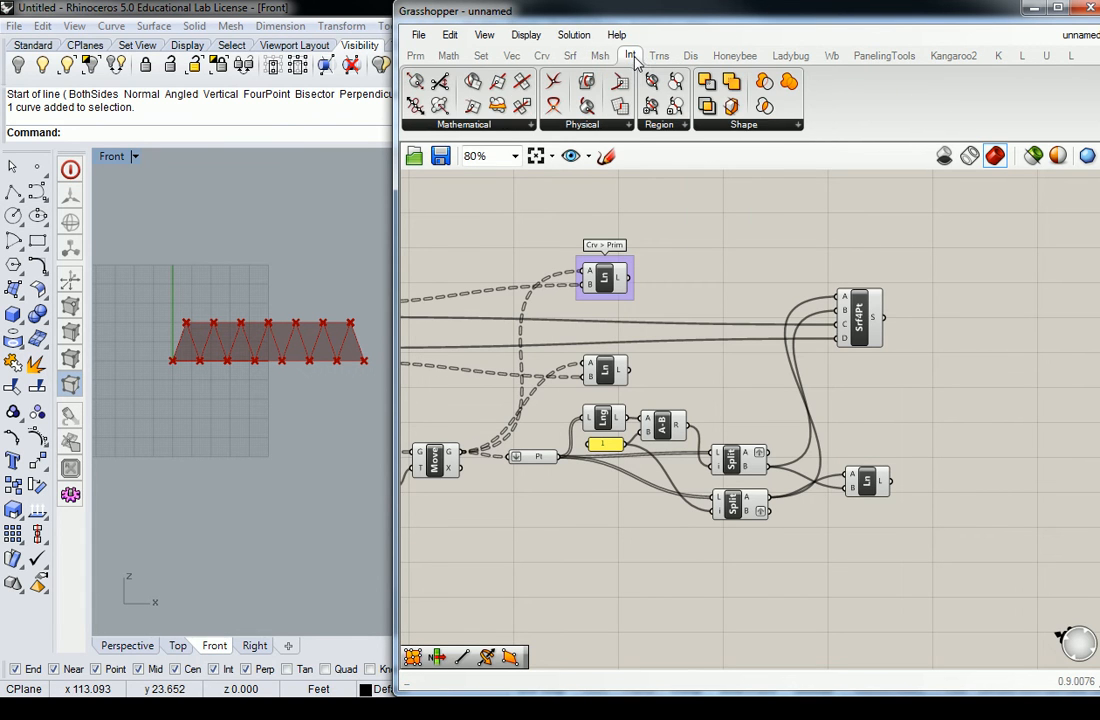
click(655, 125)
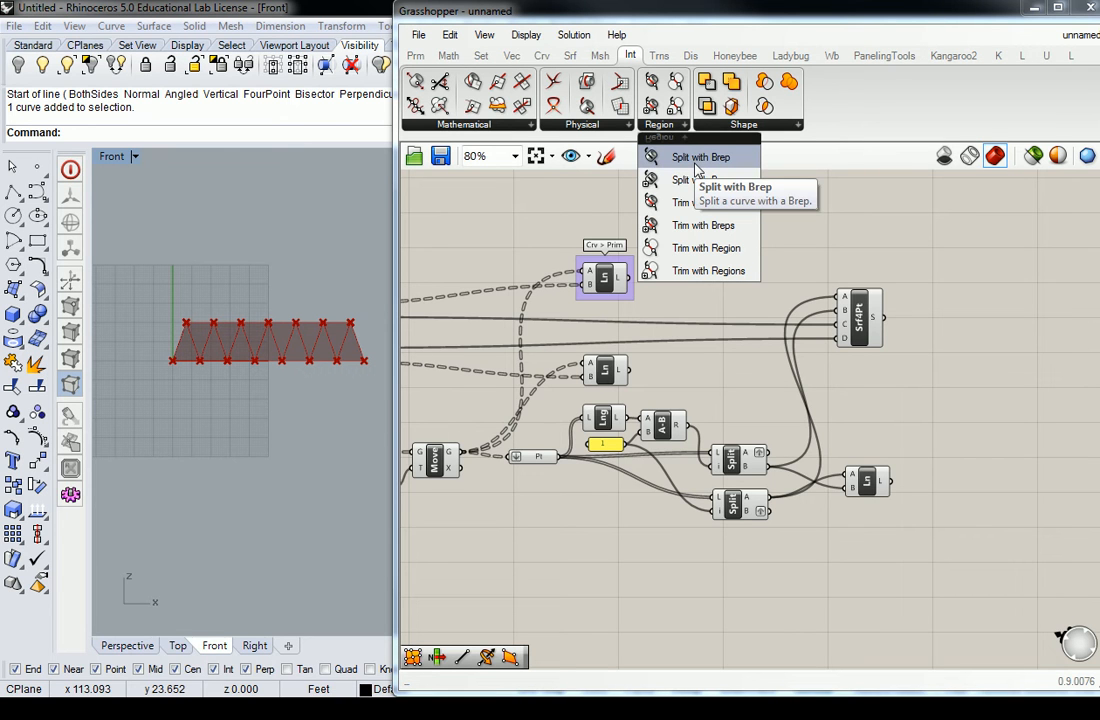
click(613, 126)
click(724, 125)
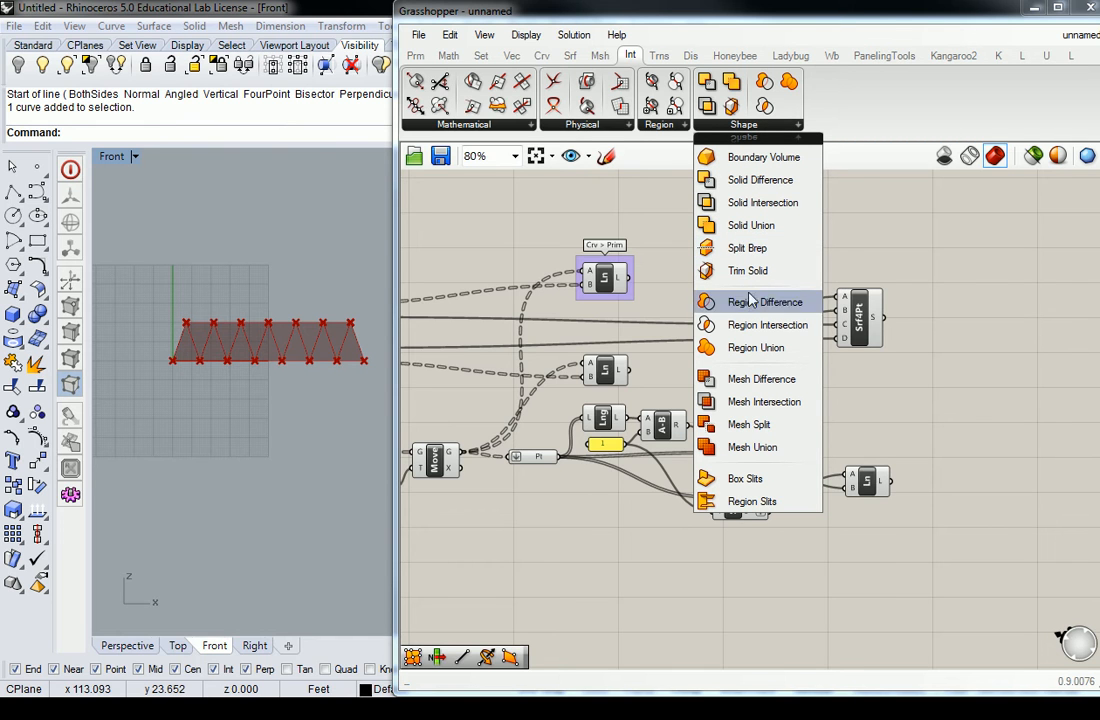
click(578, 124)
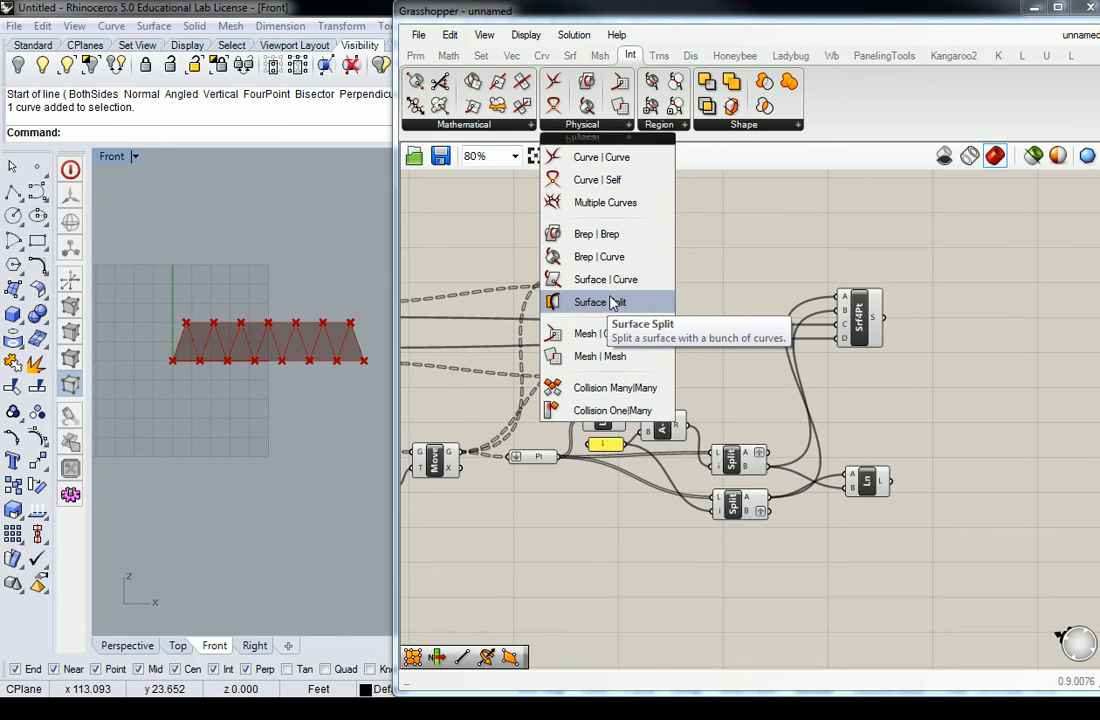
drag(615, 303, 857, 280)
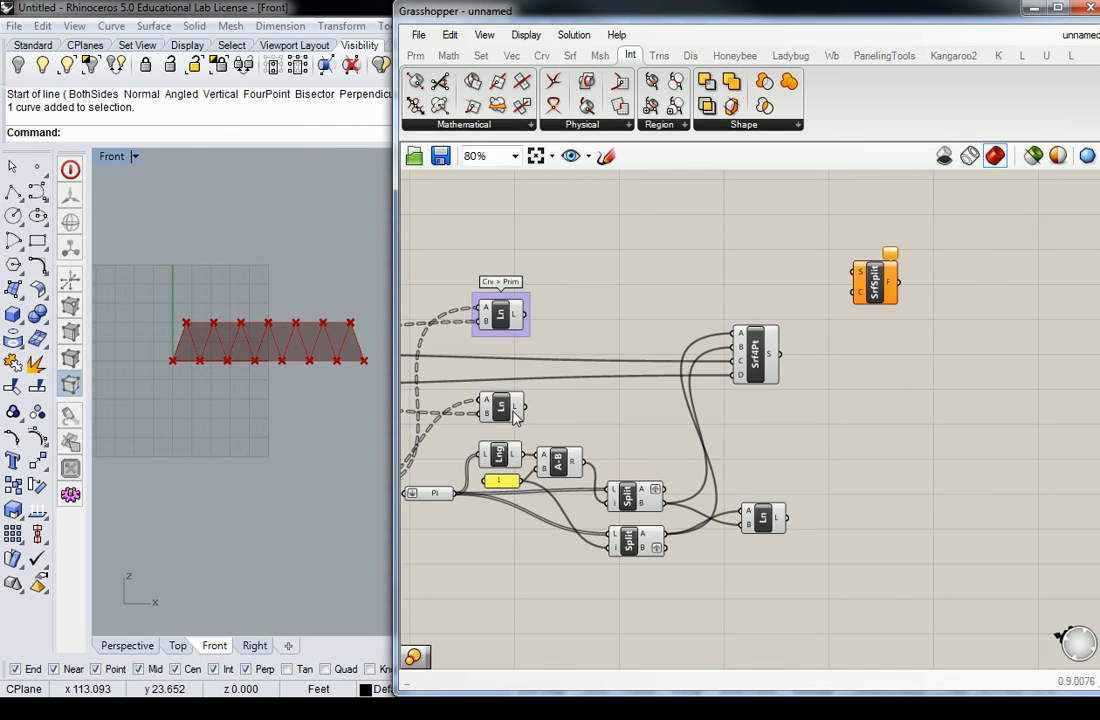
Feed the upper diagonal Line component's flattened output and the 4Point Surface into the C and S inputs of Surface Split.
mouse_move(518, 417)
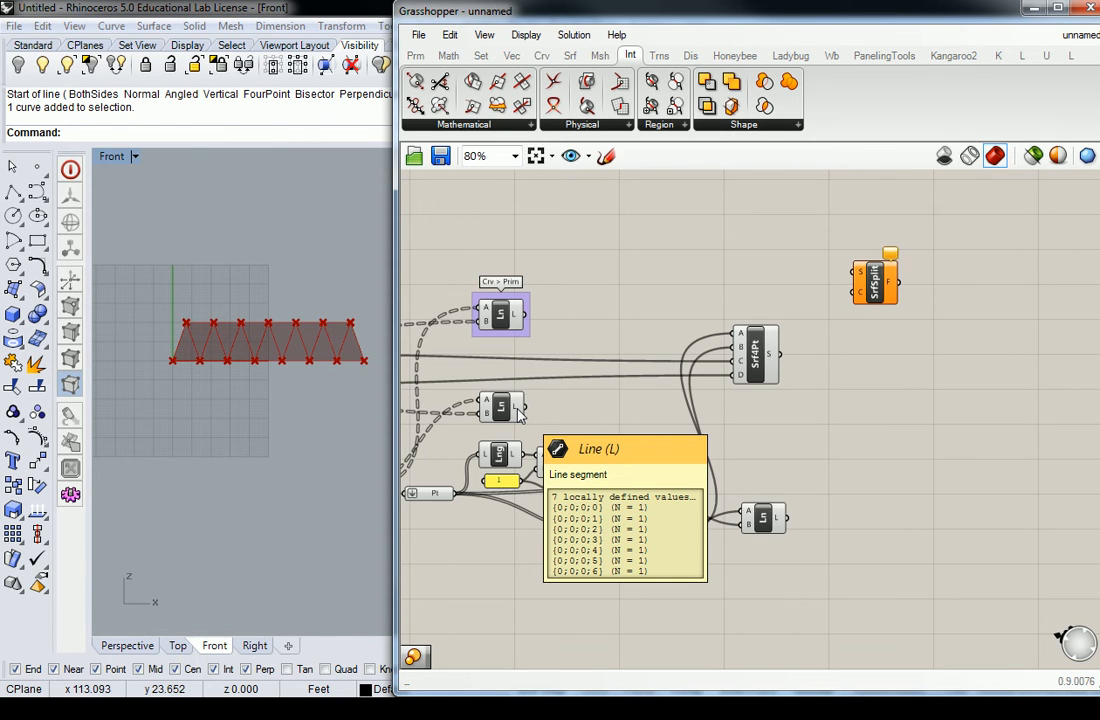
click(512, 321)
click(583, 326)
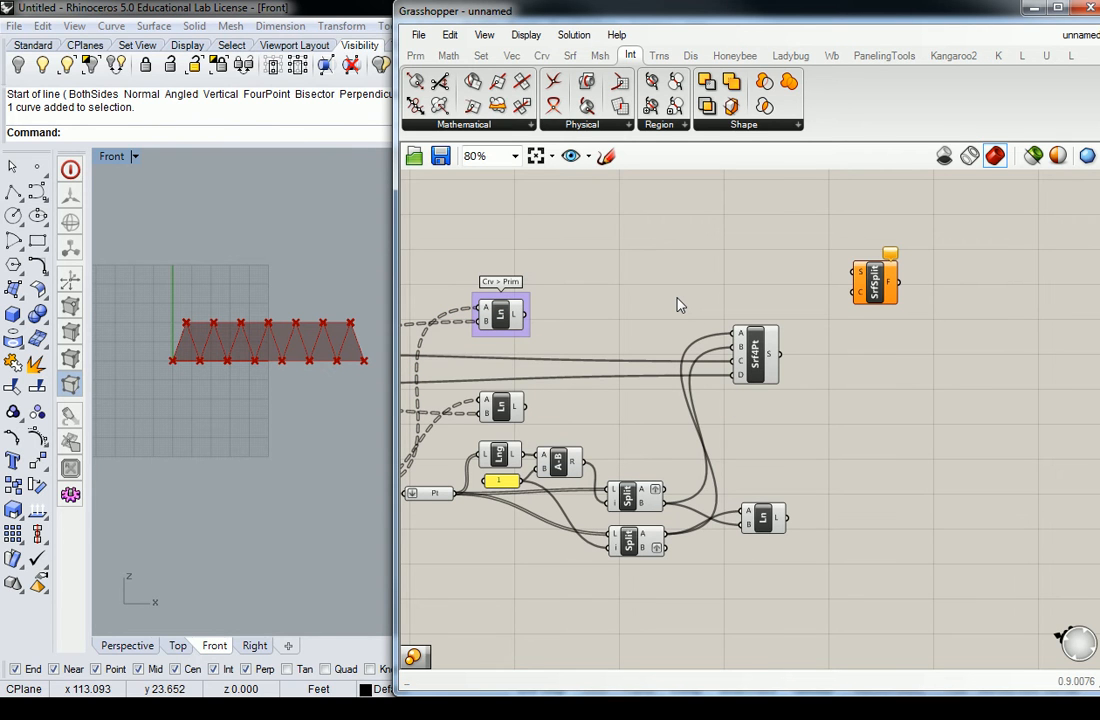
drag(522, 314, 852, 293)
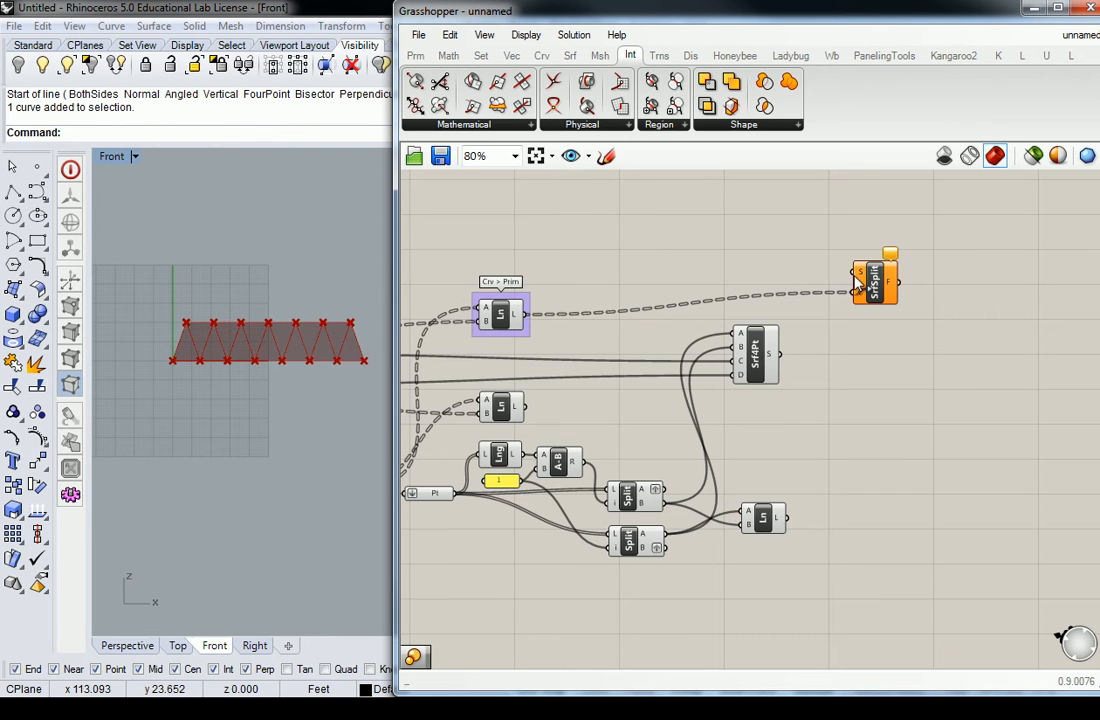
right_click(521, 316)
click(553, 421)
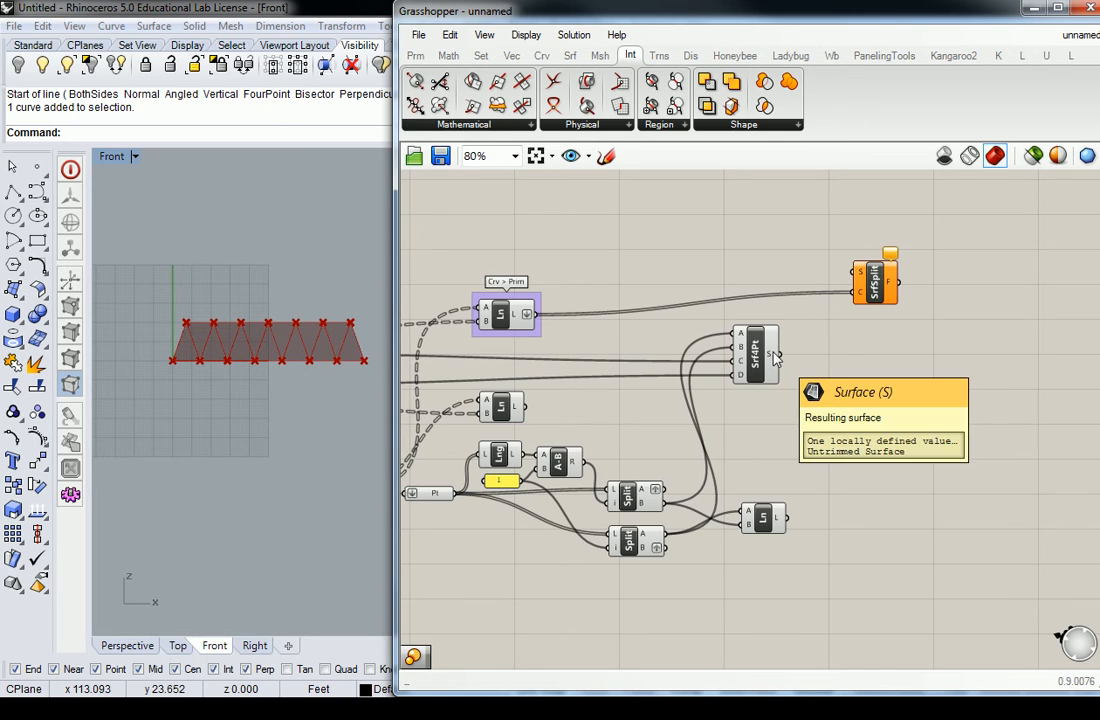
drag(780, 353, 848, 312)
click(815, 264)
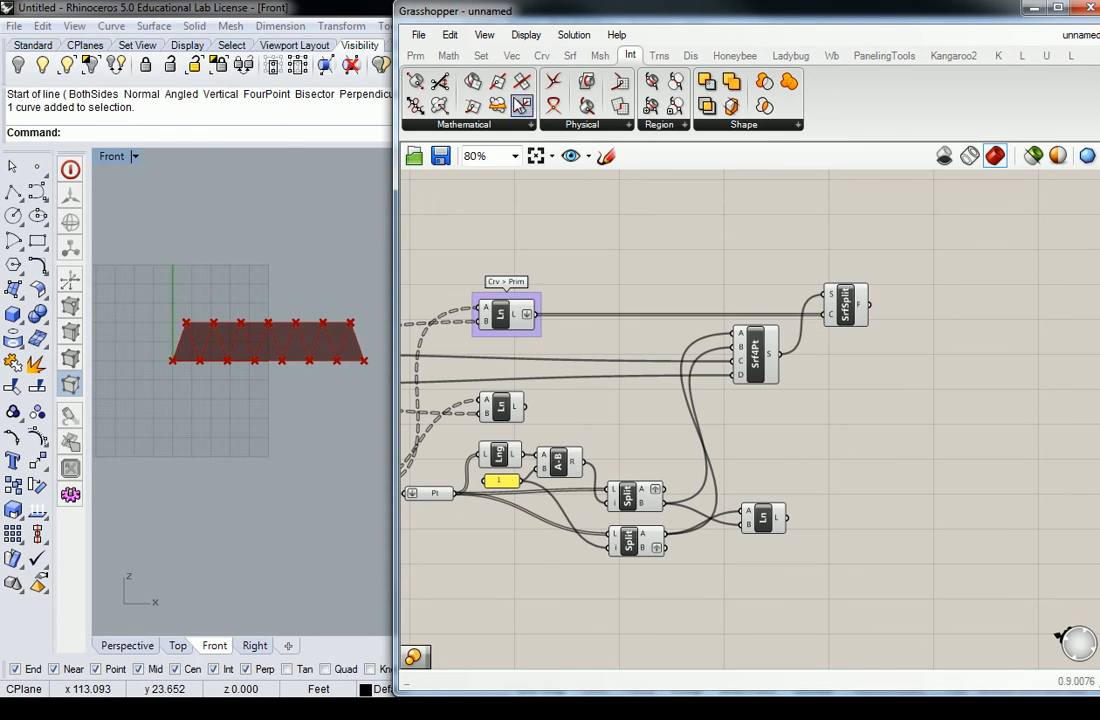
Add a List Item component and connect the Surface Split fragments to its list input.
click(448, 55)
click(548, 124)
click(481, 55)
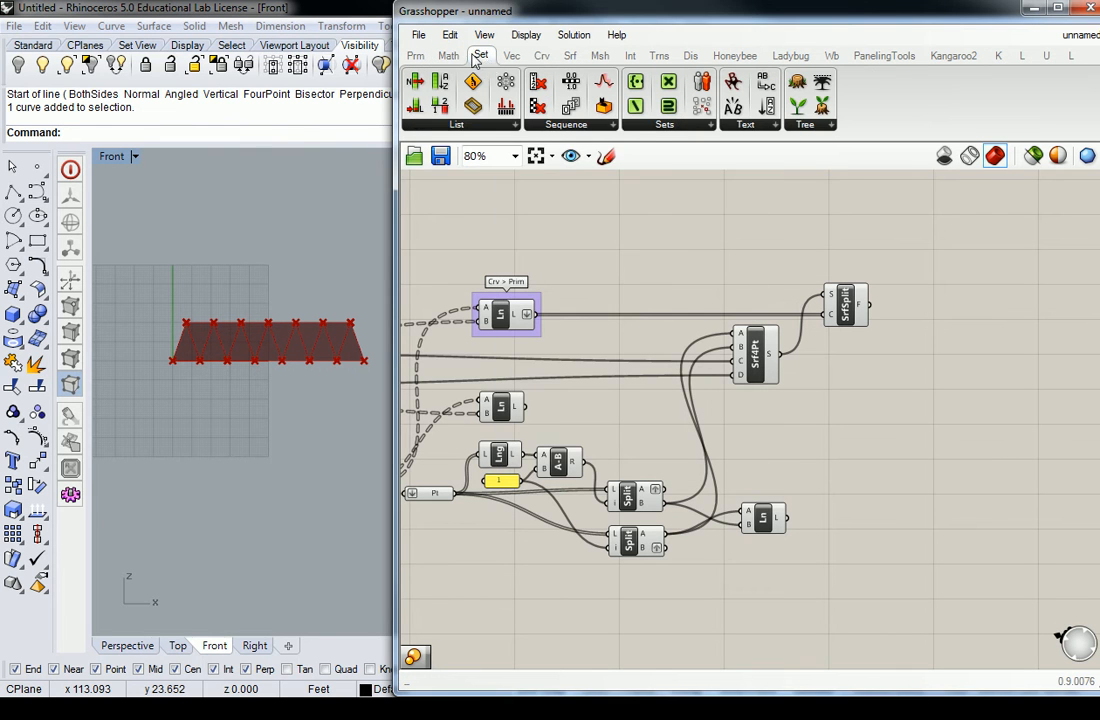
click(456, 124)
click(927, 284)
drag(870, 304, 931, 265)
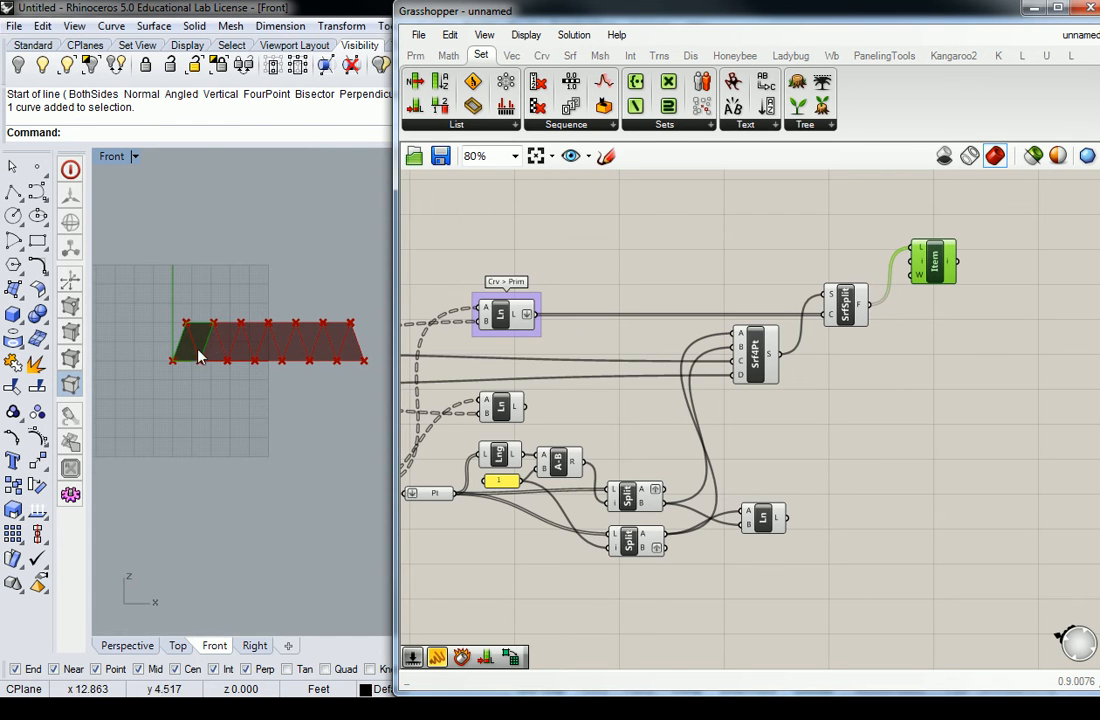
Add a Merge component beside the upper diagonal Line component and connect that component's output to the D1 input.
scroll(195, 345, up, 6)
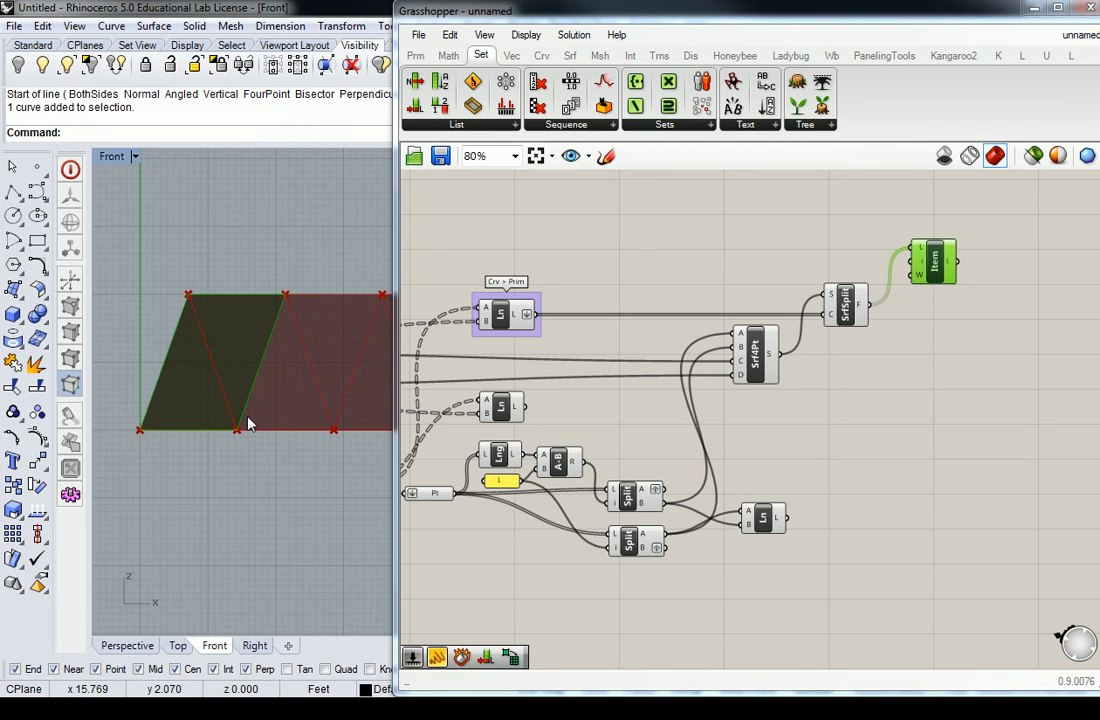
right_drag(577, 297, 672, 291)
right_drag(781, 251, 742, 246)
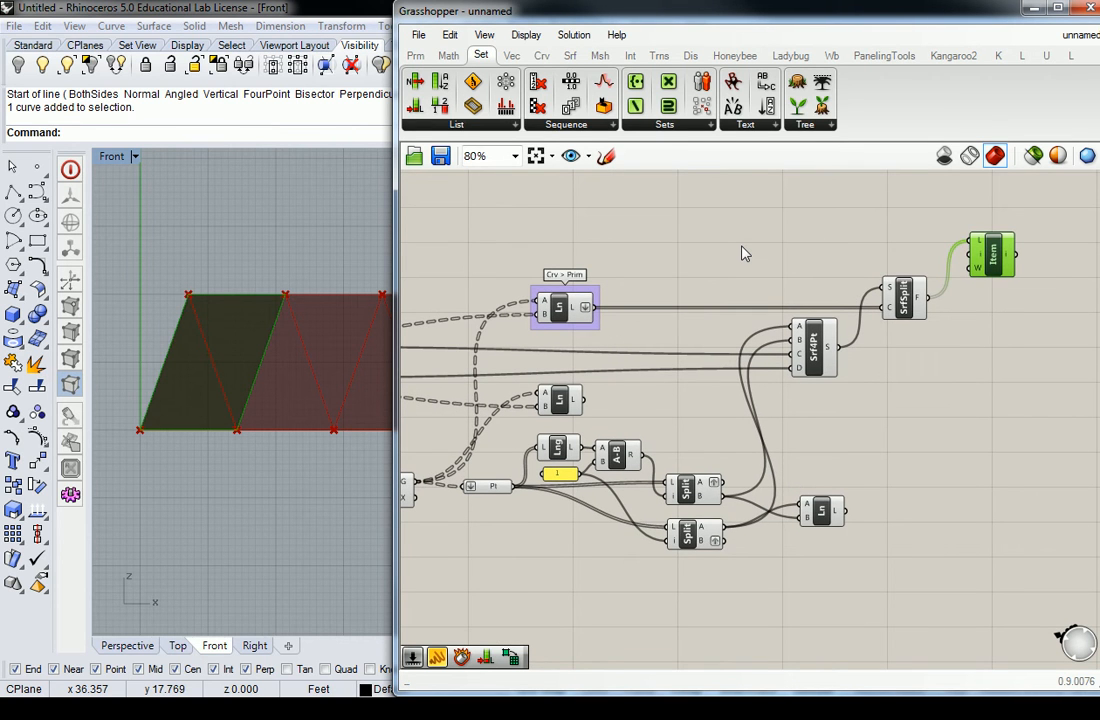
click(513, 125)
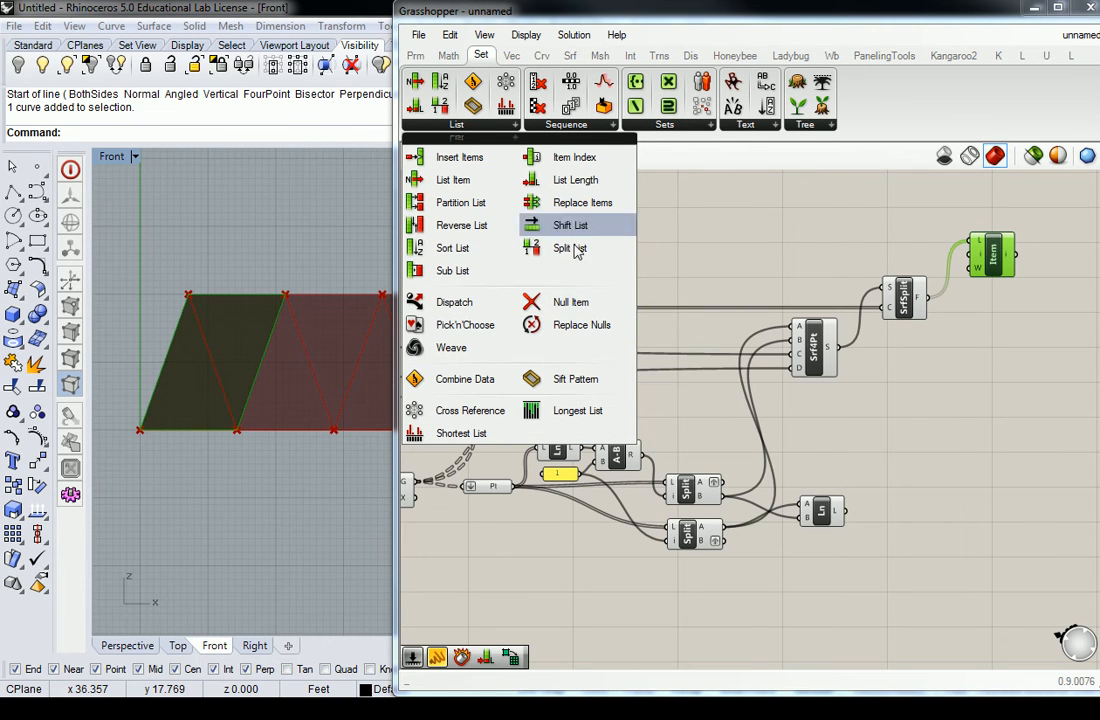
click(830, 125)
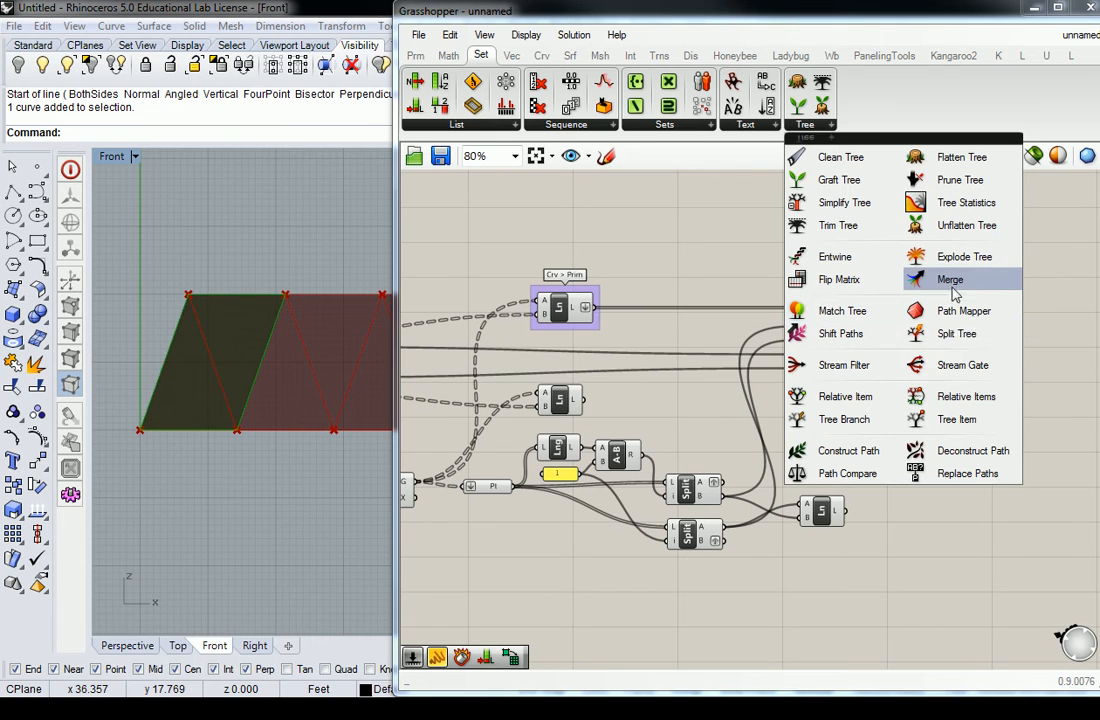
drag(950, 283, 682, 296)
drag(596, 307, 662, 288)
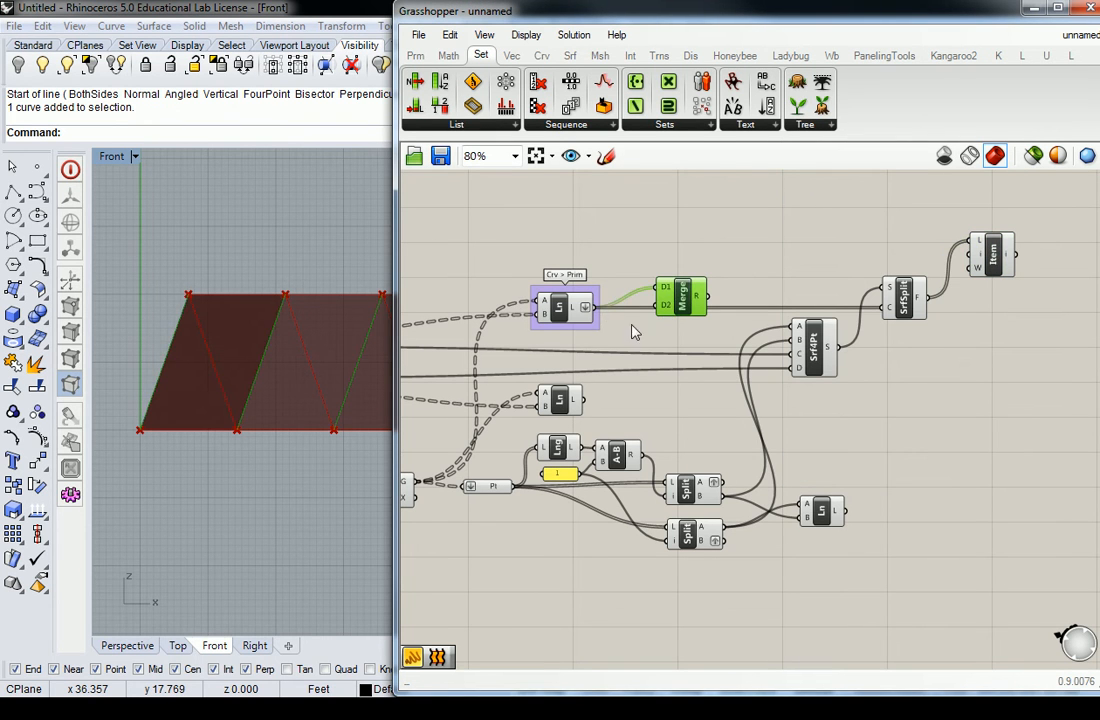
Connect the lower diagonal Line component to the D2 input of Merge and flatten its output.
drag(584, 400, 662, 304)
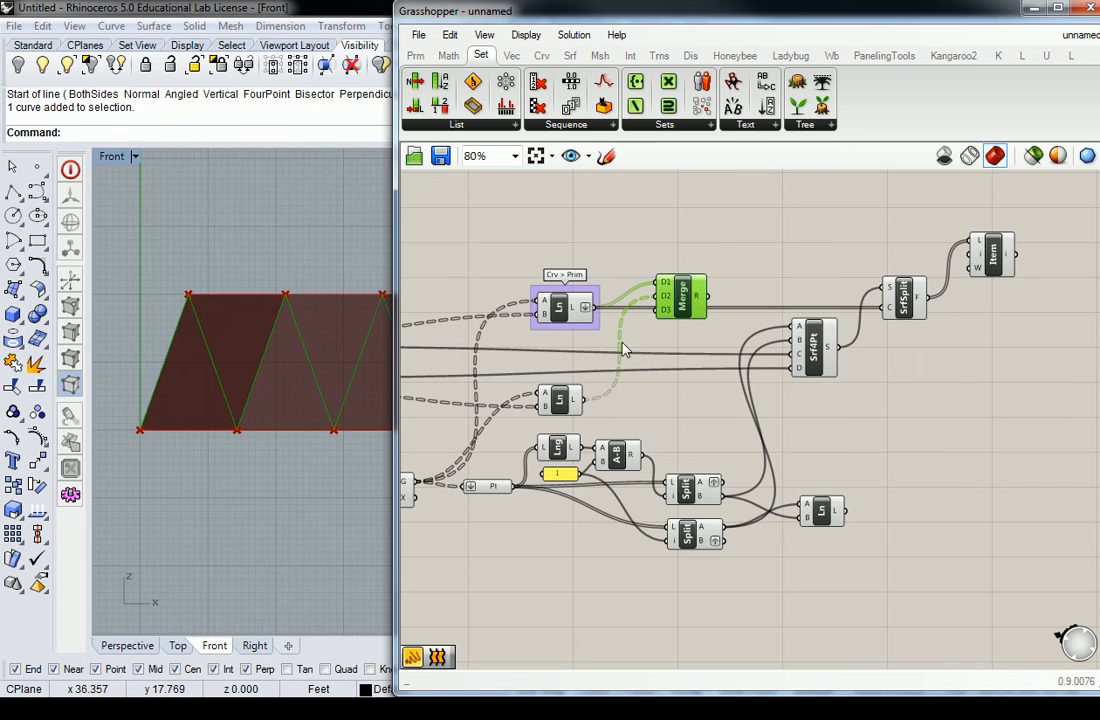
right_click(577, 400)
click(622, 507)
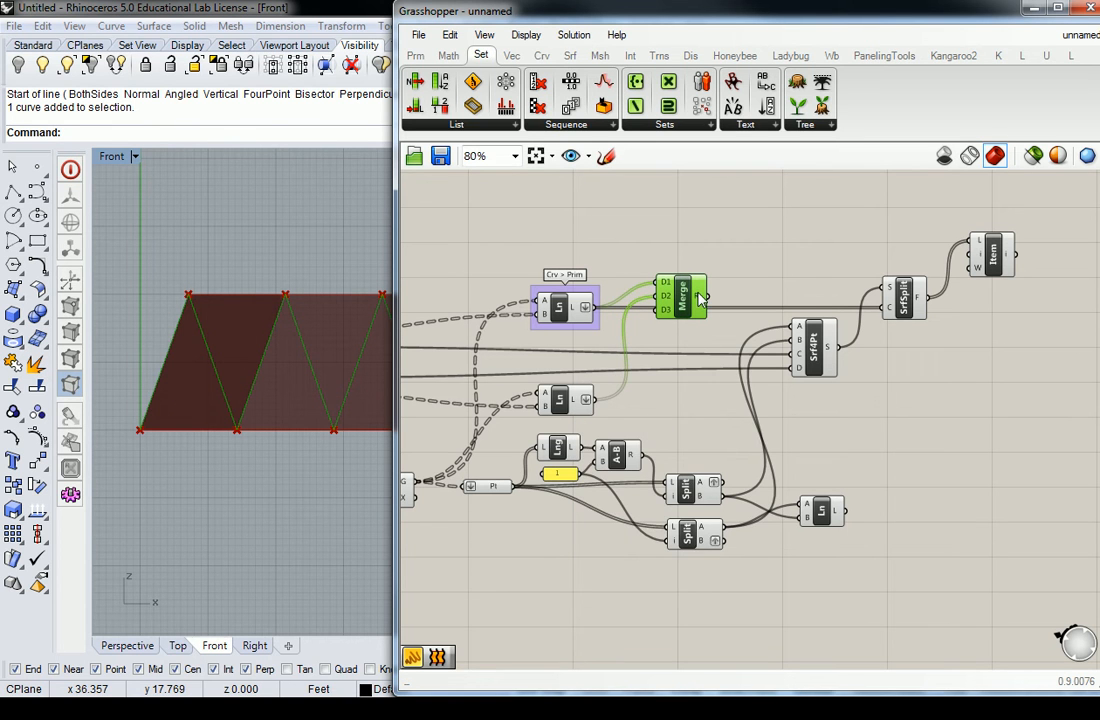
Attach a panel to the Merge result and enlarge it enough to read the full list of merged lines.
right_drag(748, 258, 669, 277)
click(416, 56)
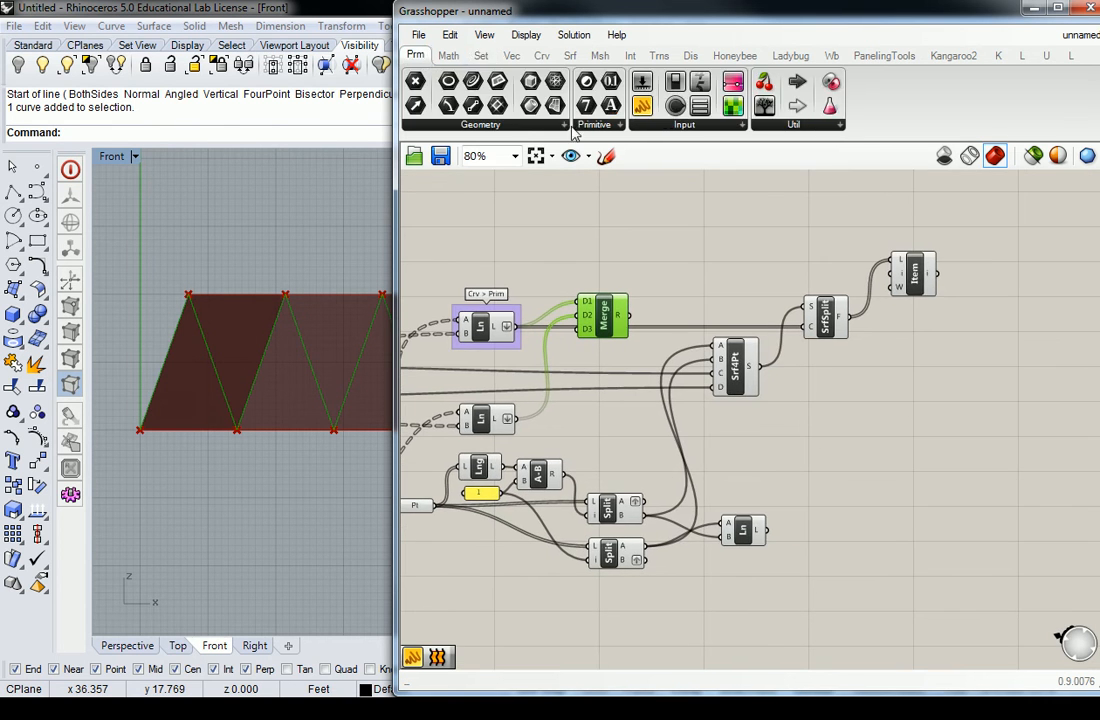
click(645, 106)
click(679, 233)
drag(628, 316, 642, 225)
right_drag(703, 225, 699, 293)
drag(705, 321, 844, 324)
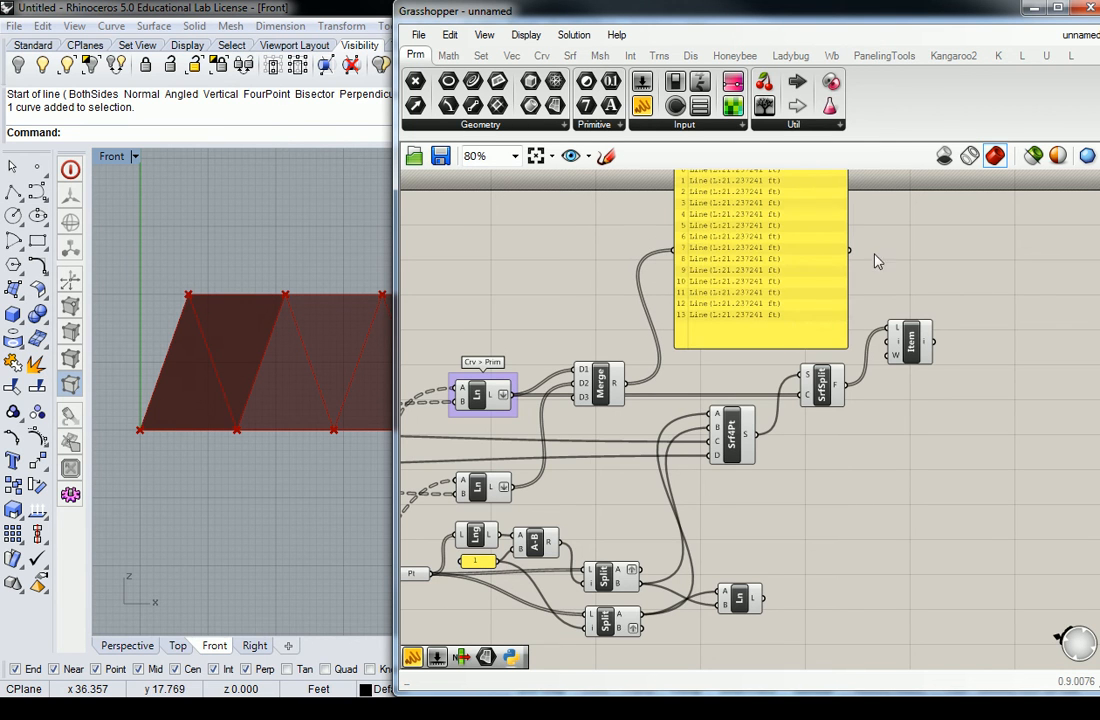
Group the Merge component and label the group "Set > Tree" to show where the component is found.
scroll(717, 254, down, 1)
right_drag(630, 240, 692, 243)
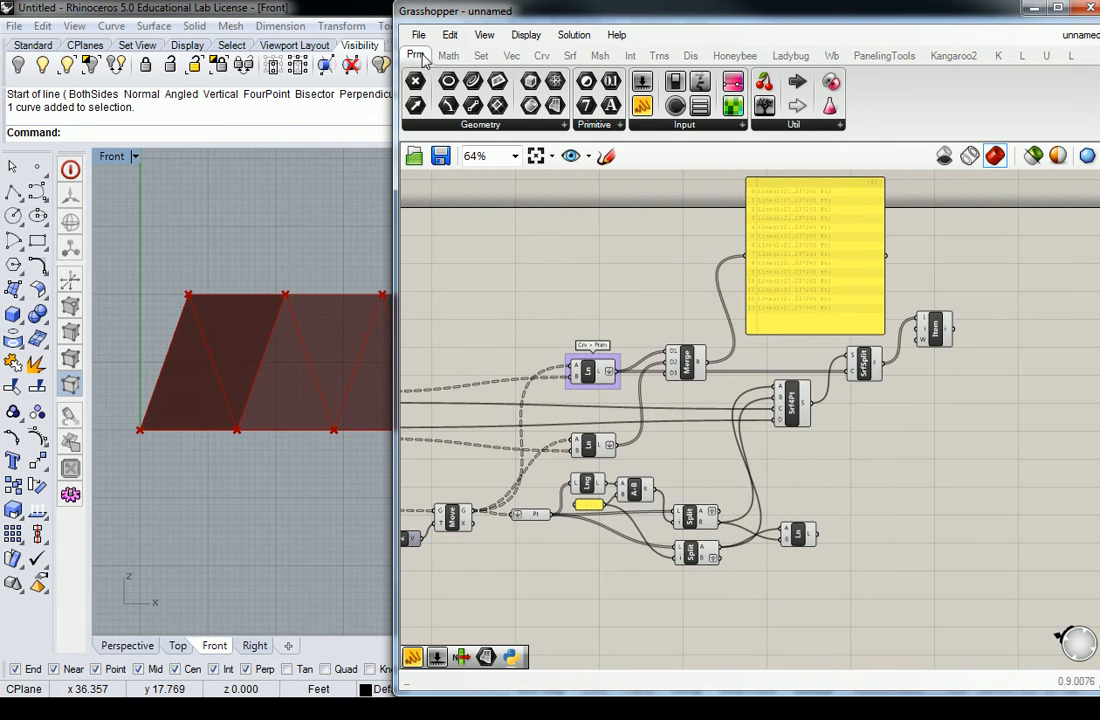
click(788, 126)
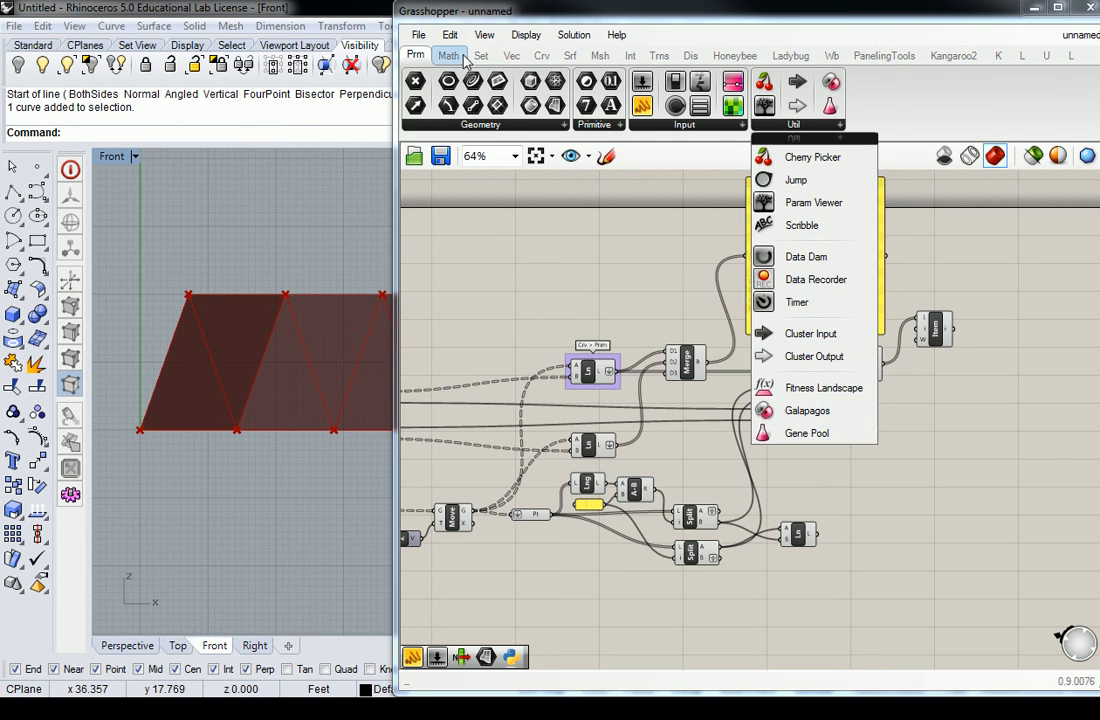
click(481, 55)
click(814, 127)
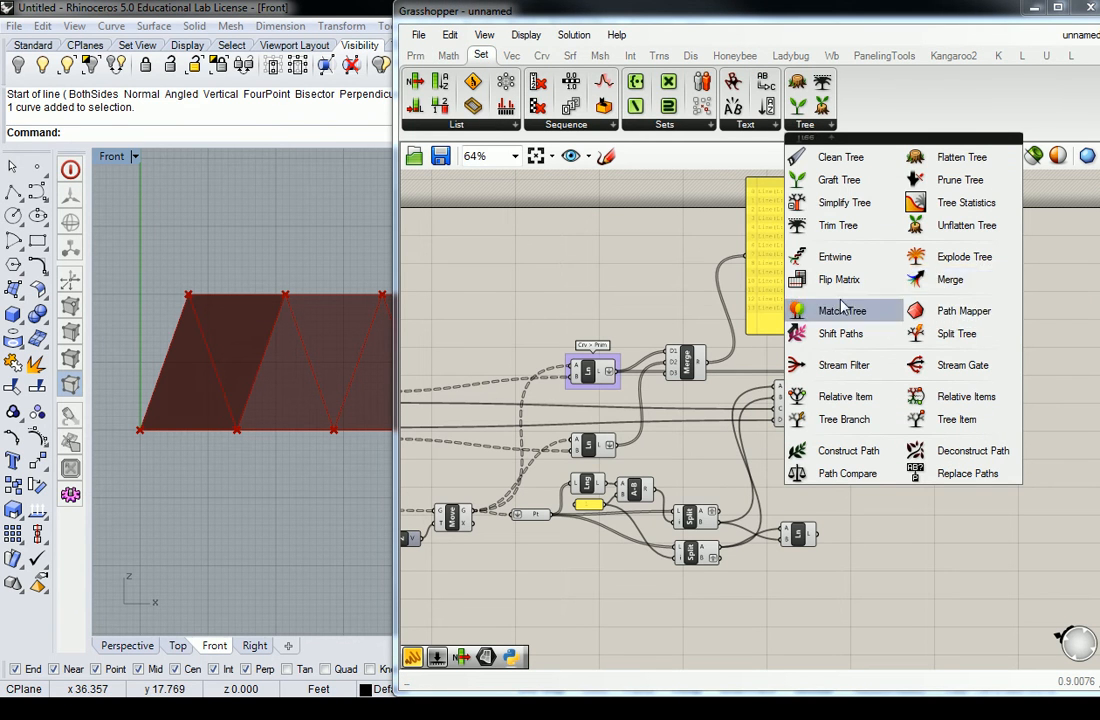
click(685, 366)
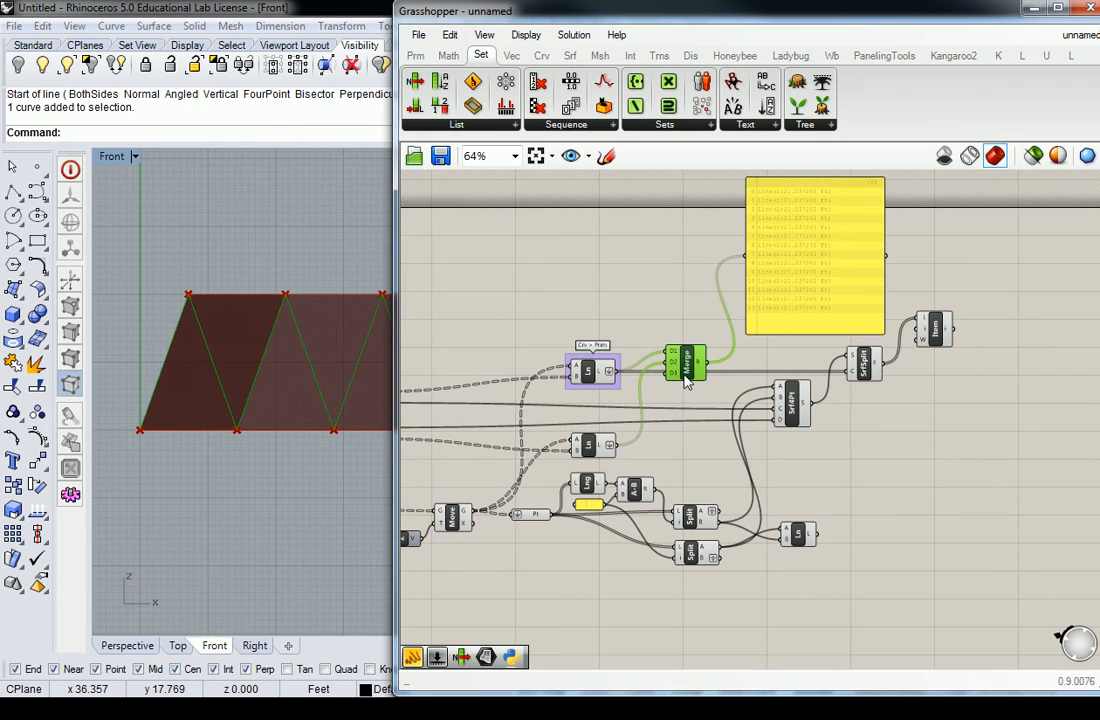
click(663, 305)
right_click(697, 348)
text(set Tree)
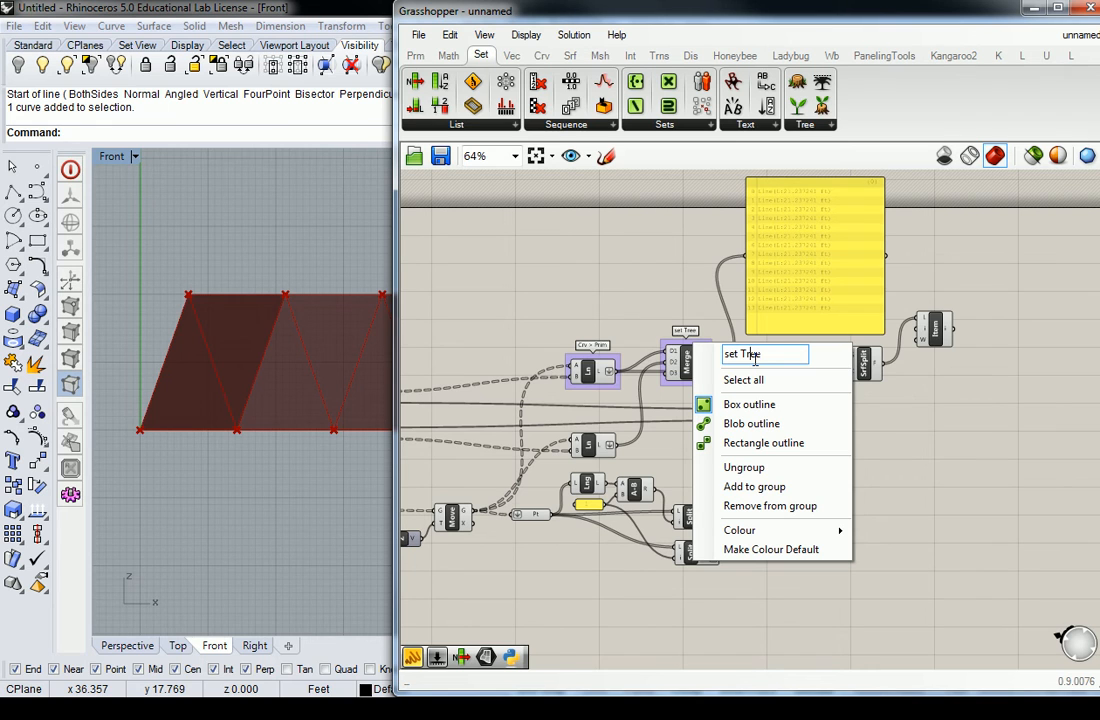
text( >)
key(Left)
key(BackSpace)
text(S)
click(622, 271)
Delete the panel and feed the Merge result into the C input of Surface Split in place of the Line wire.
click(824, 267)
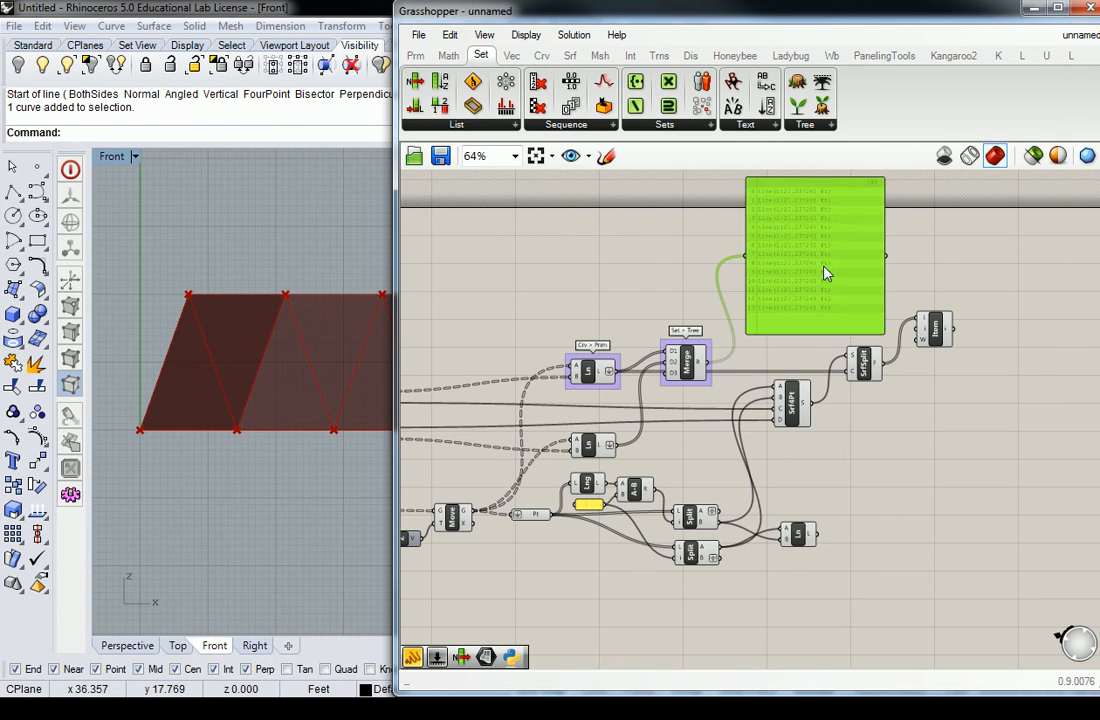
key(Delete)
right_drag(837, 305, 790, 307)
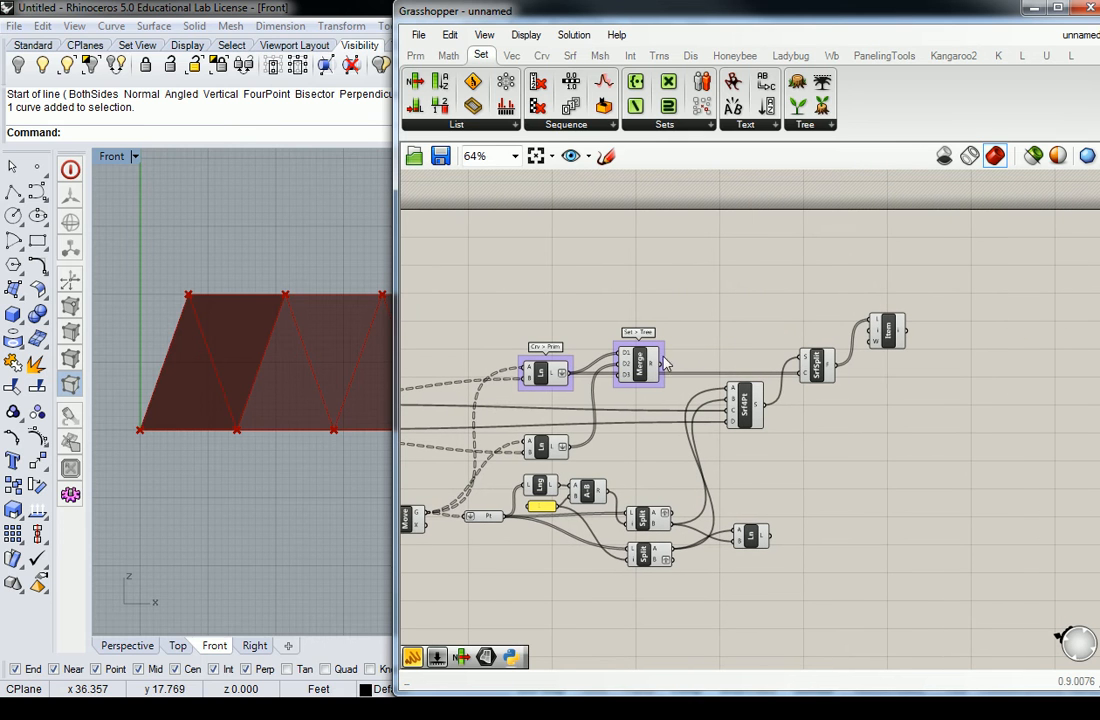
drag(798, 356, 794, 376)
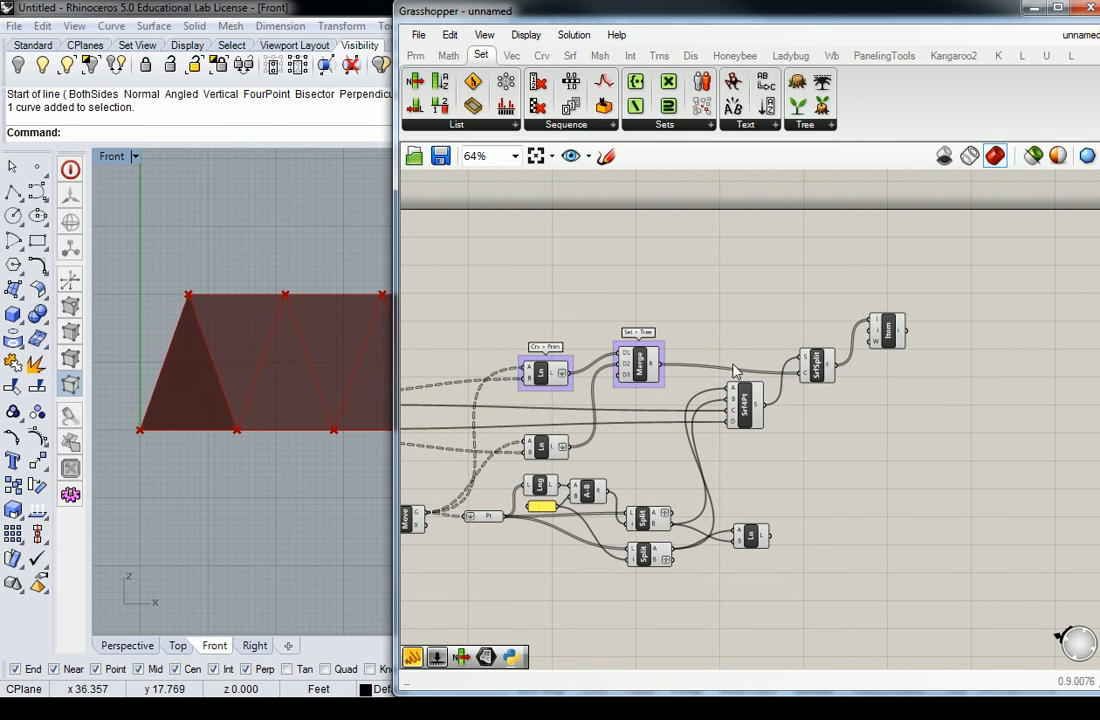
Add an integer slider ranging from 0 to 10 and connect it to the i input of List Item.
right_drag(340, 297, 308, 301)
double_click(747, 300)
text(0<10)
key(Return)
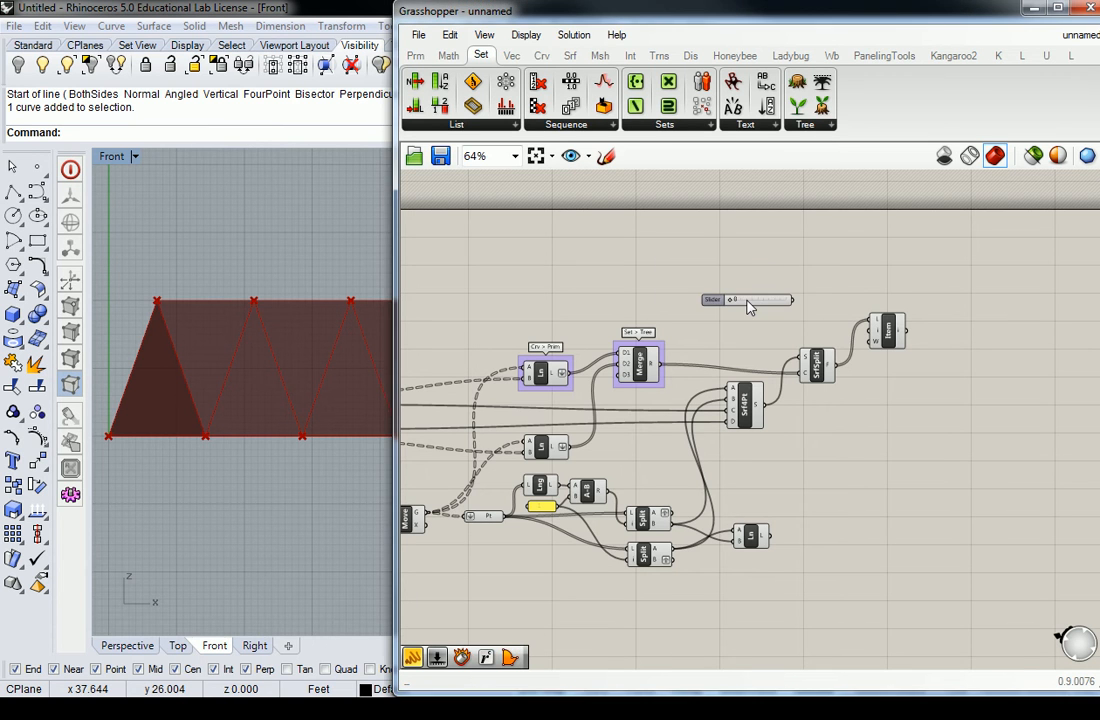
right_drag(797, 294, 774, 287)
scroll(327, 253, down, 3)
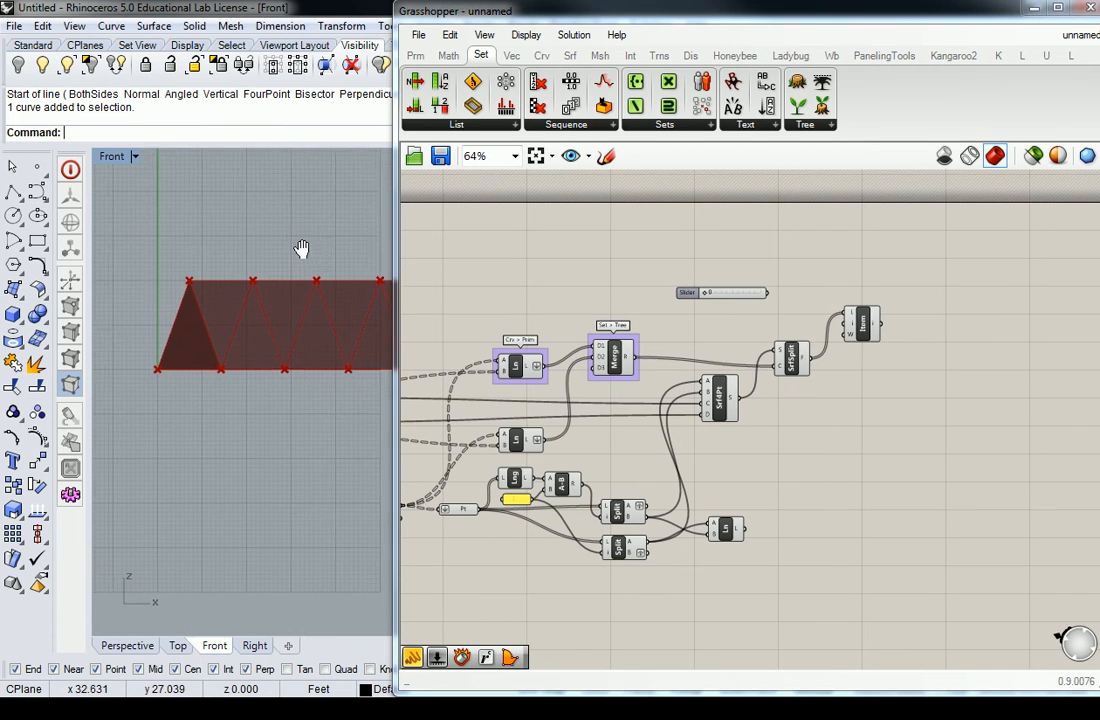
scroll(798, 295, up, 2)
drag(747, 293, 866, 340)
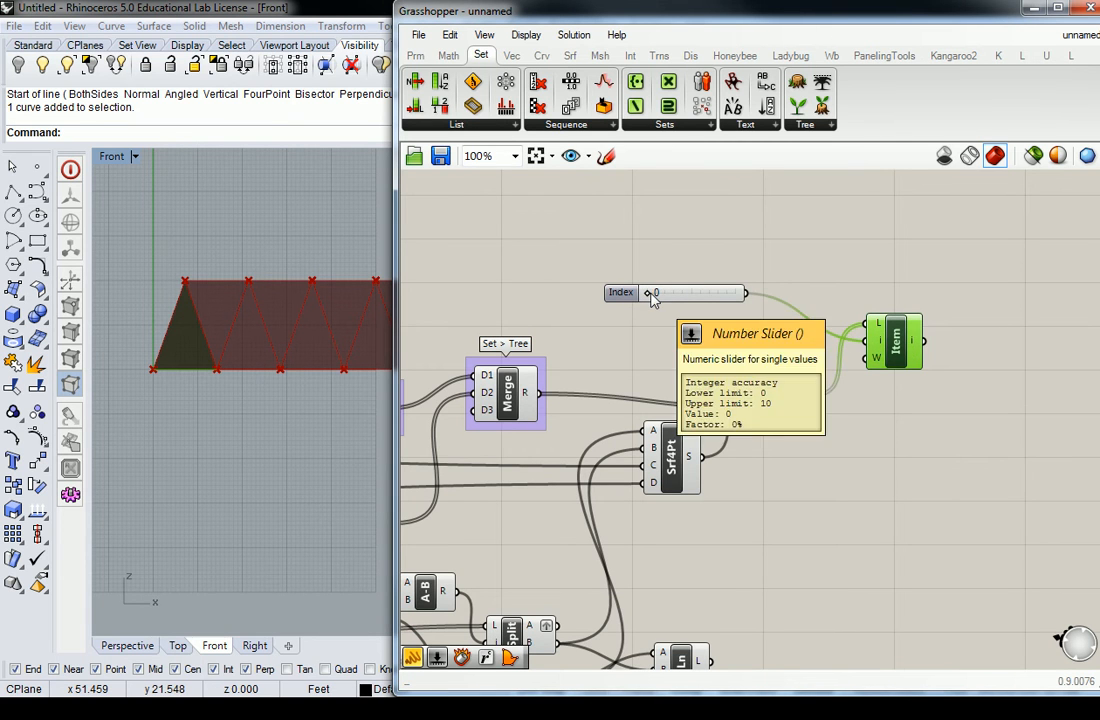
Run the Index slider from 0 up to 10 to examine which panels of the split truss surface are picked.
mouse_move(651, 296)
mouse_down()
mouse_move(690, 306)
mouse_move(646, 306)
mouse_up()
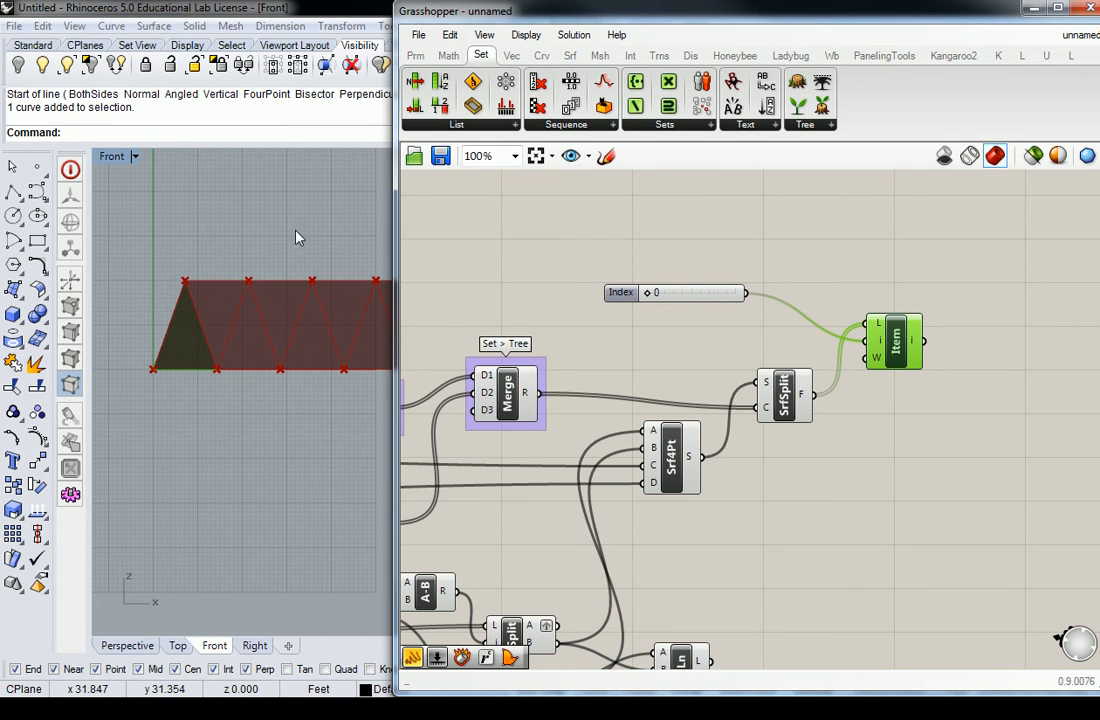
click(333, 240)
scroll(331, 234, down, 6)
right_drag(331, 234, 190, 276)
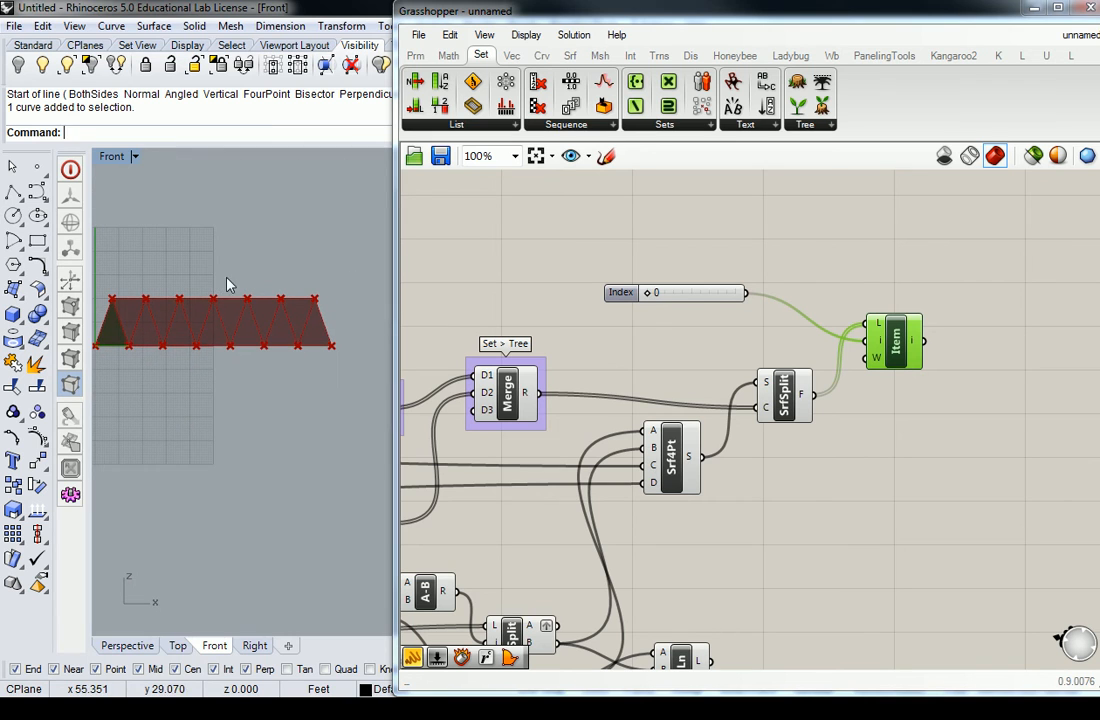
drag(650, 302, 757, 302)
click(685, 298)
click(628, 250)
click(660, 298)
key(Delete)
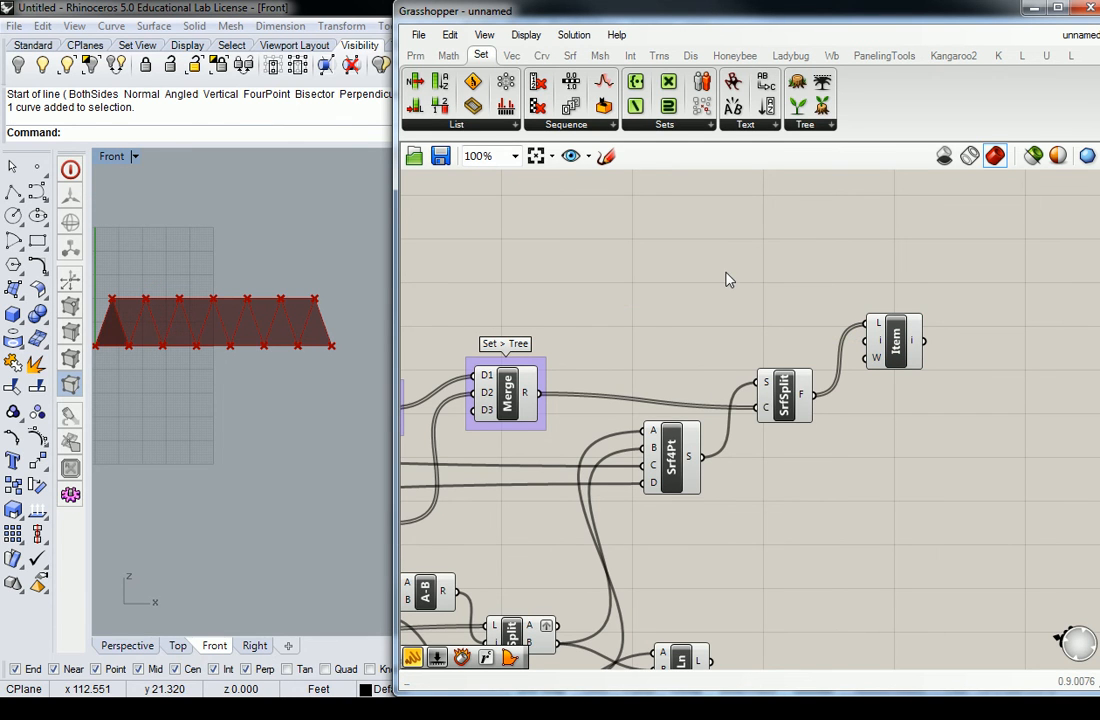
mouse_move(532, 394)
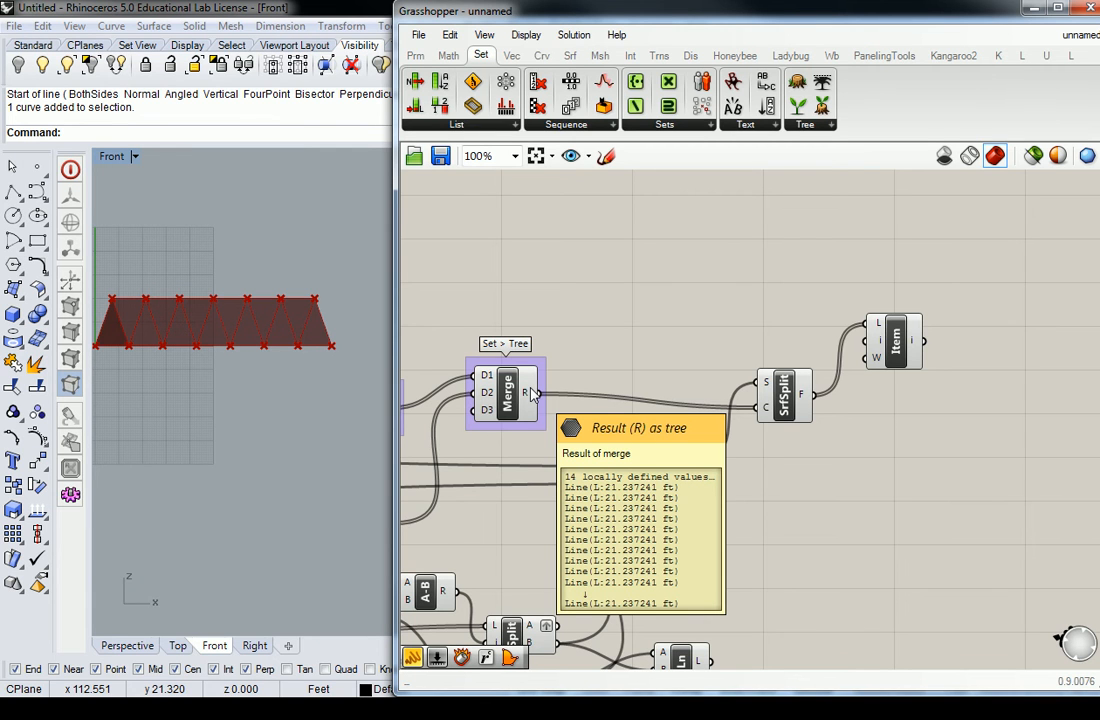
key(ctrl+z)
Set the Index slider to 0 and show the first truss panels close up in a widened, maximized Perspective viewport.
click(732, 292)
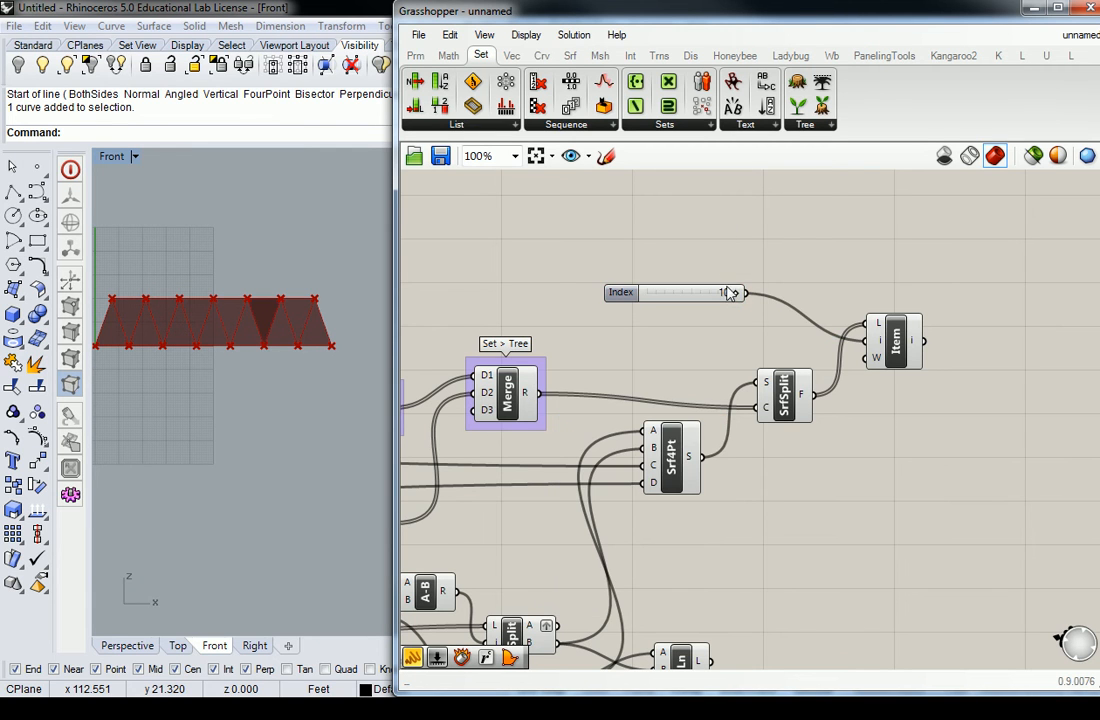
drag(734, 292, 638, 293)
right_drag(218, 271, 178, 260)
double_click(115, 159)
scroll(215, 298, down, 6)
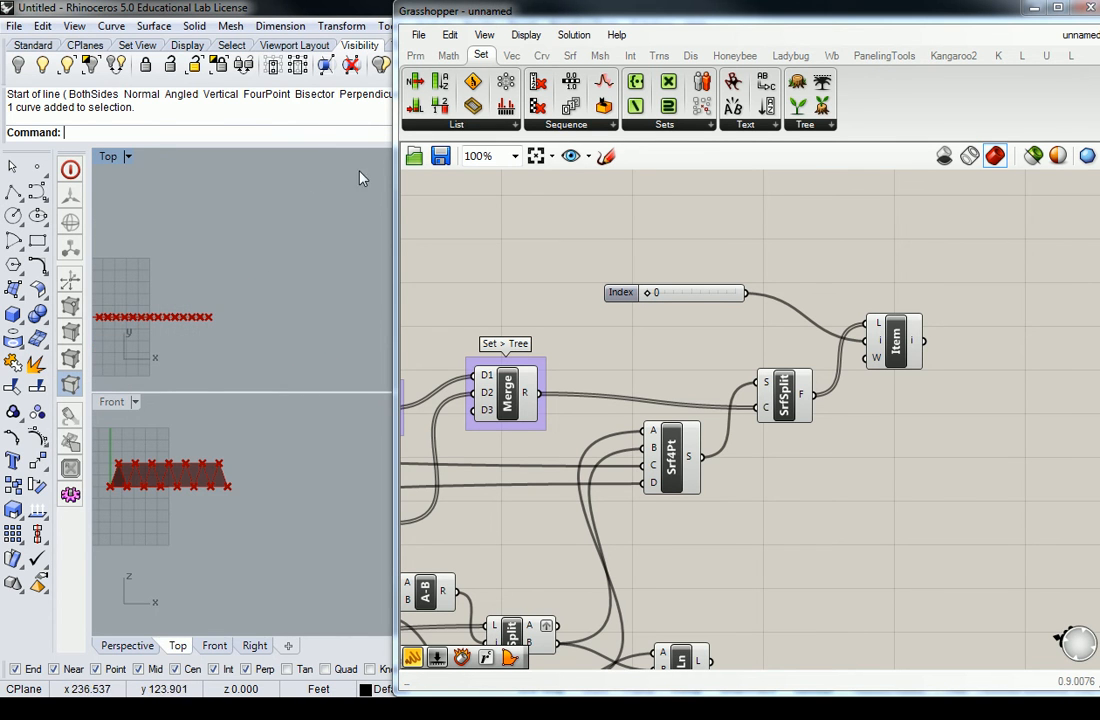
drag(393, 188, 670, 188)
double_click(505, 157)
right_drag(505, 160, 352, 291)
scroll(491, 263, up, 7)
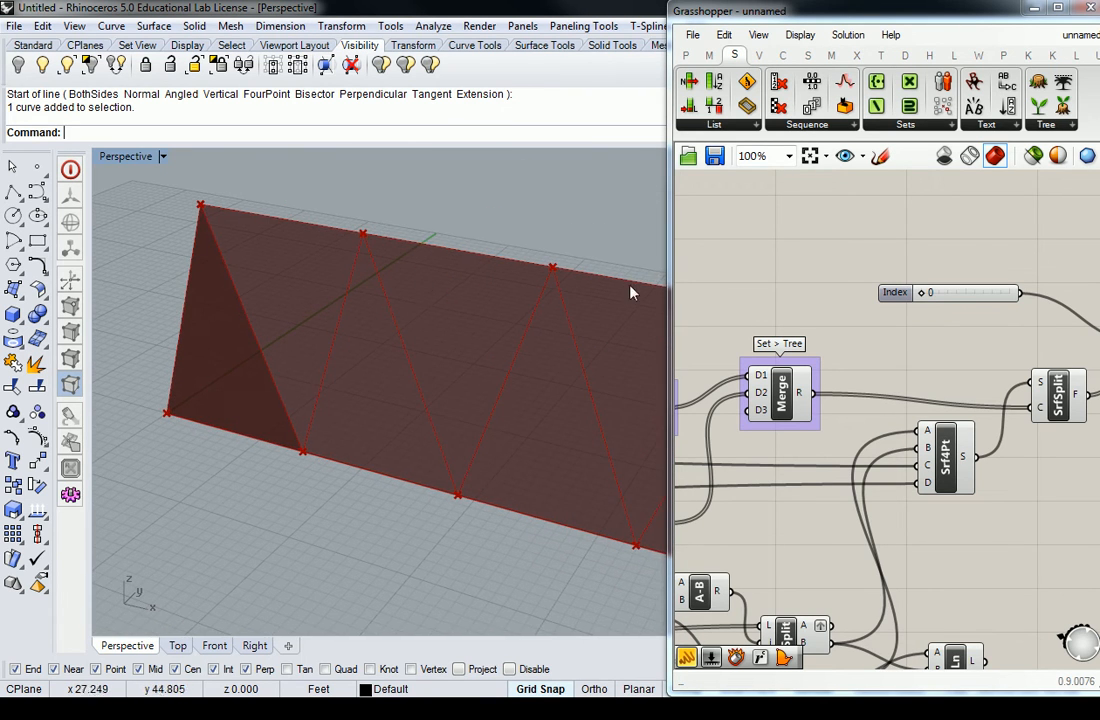
Select List Item and set the Index slider to 1 to examine which panel it picks in Perspective.
click(882, 229)
right_drag(810, 226, 670, 236)
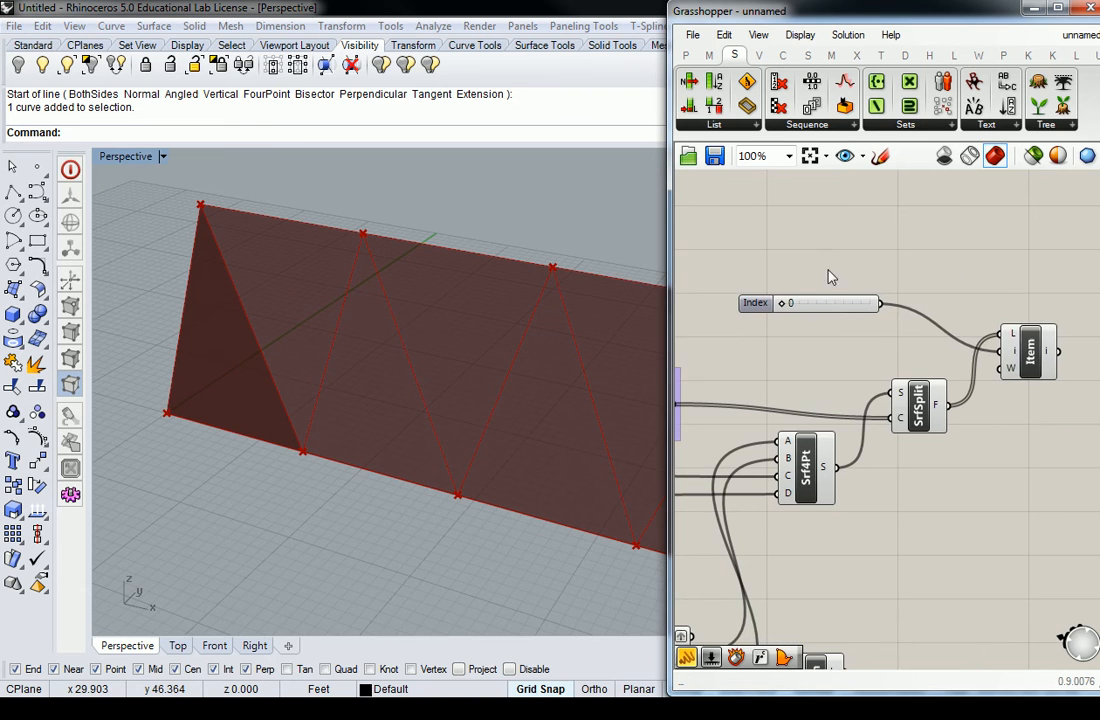
click(1016, 355)
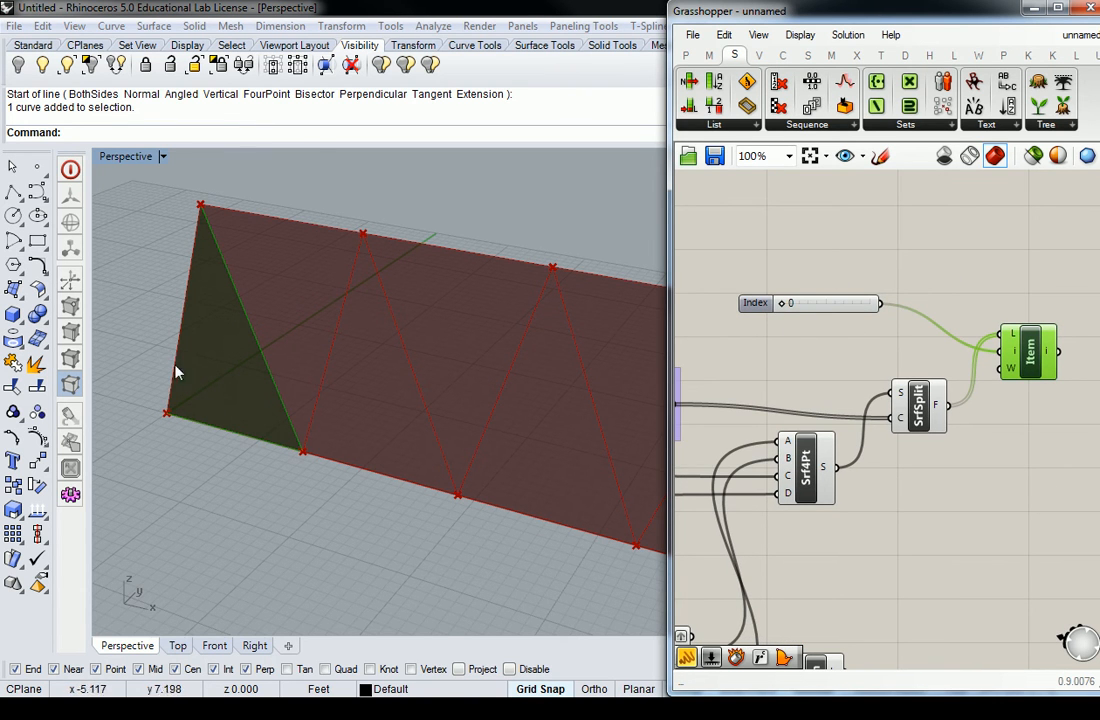
drag(787, 308, 797, 310)
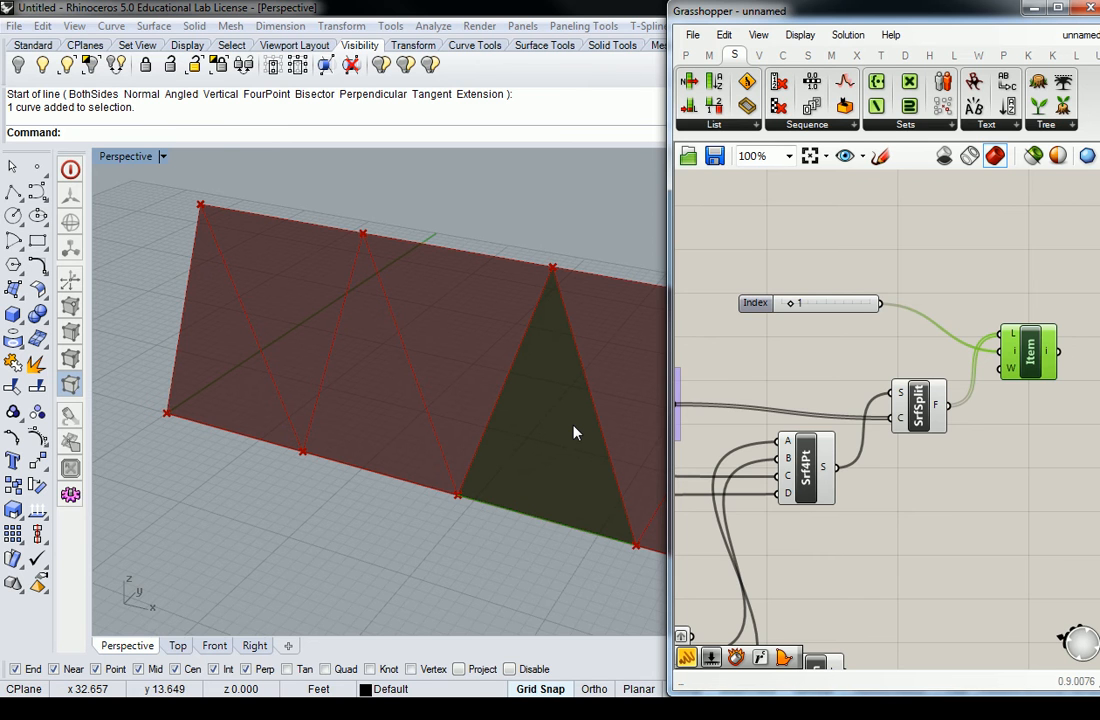
Delete the Index slider and List Item component, and move Surface Split up so its C wire runs straight.
drag(1043, 268, 795, 345)
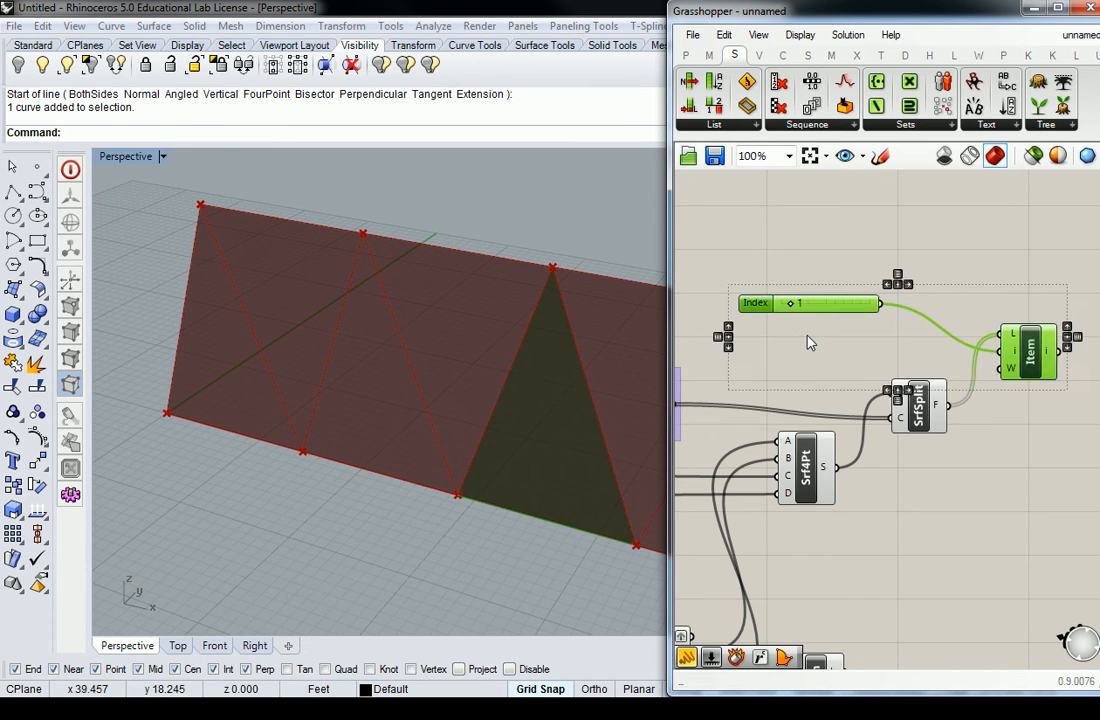
key(Delete)
click(937, 403)
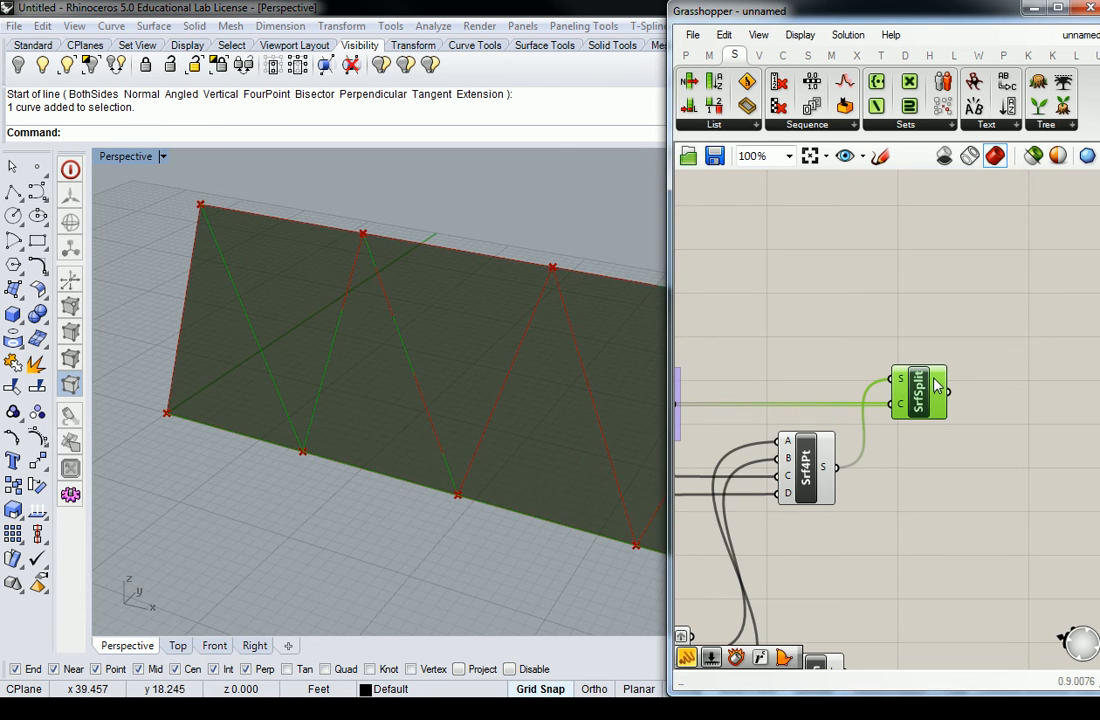
Examine the whole split truss surface in the Perspective viewport and check the Surface Split component's fragments output.
right_drag(577, 282, 390, 300)
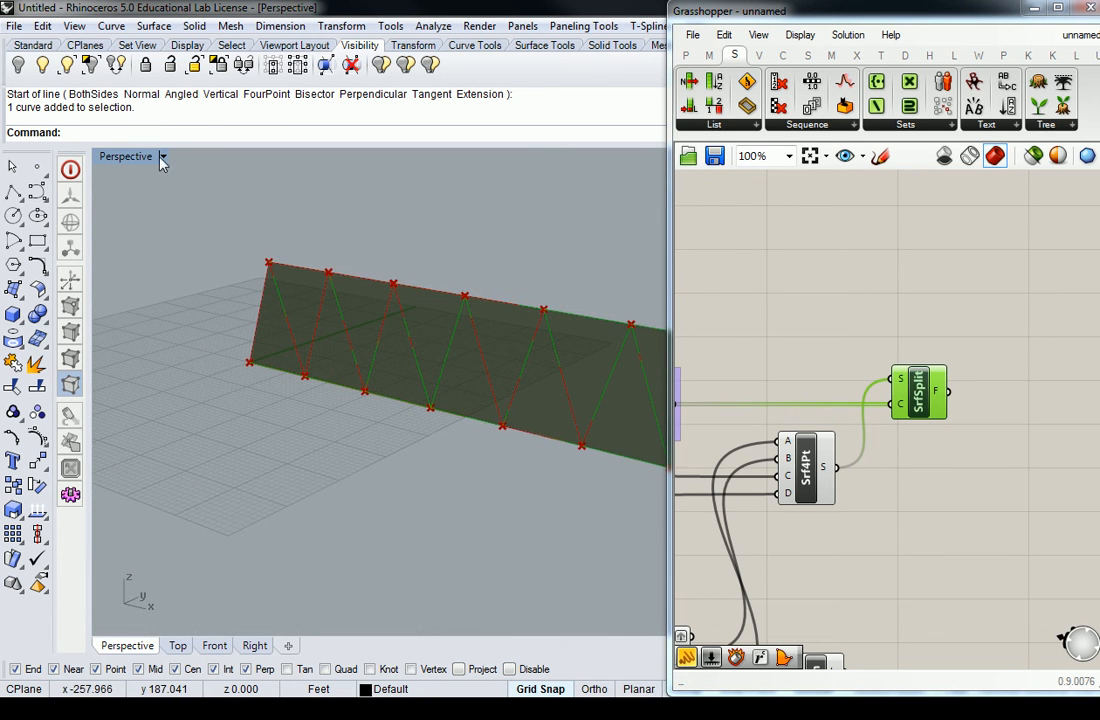
double_click(135, 157)
double_click(529, 158)
shift+right_drag(520, 273, 386, 290)
right_drag(947, 388, 932, 362)
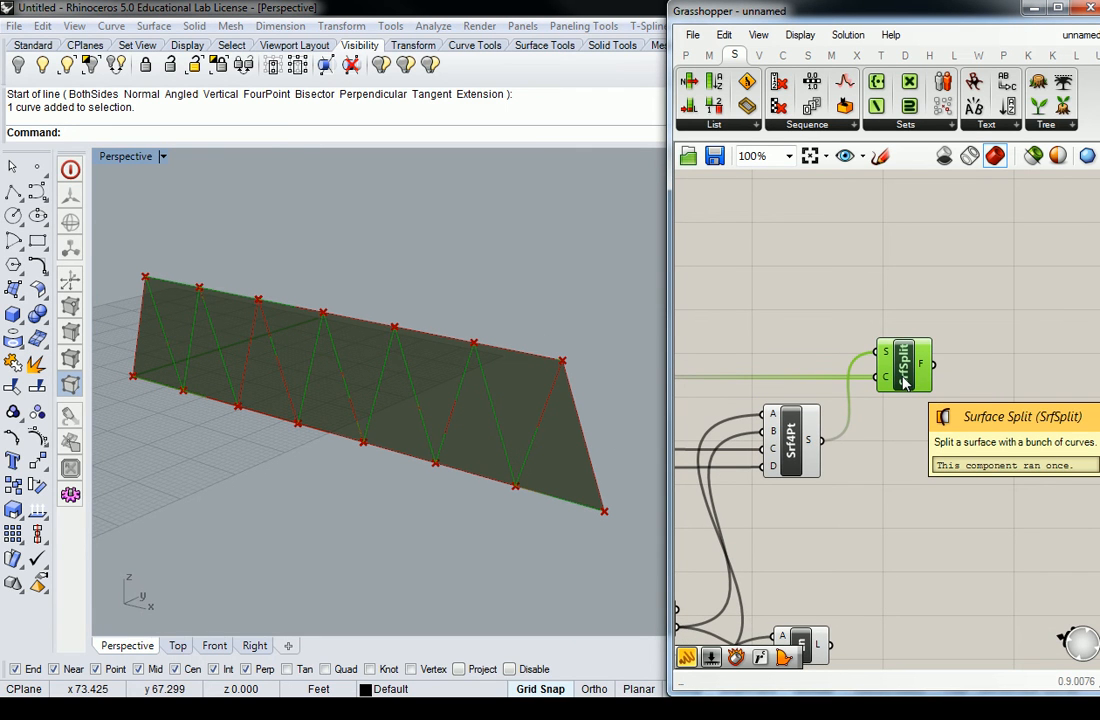
mouse_move(925, 367)
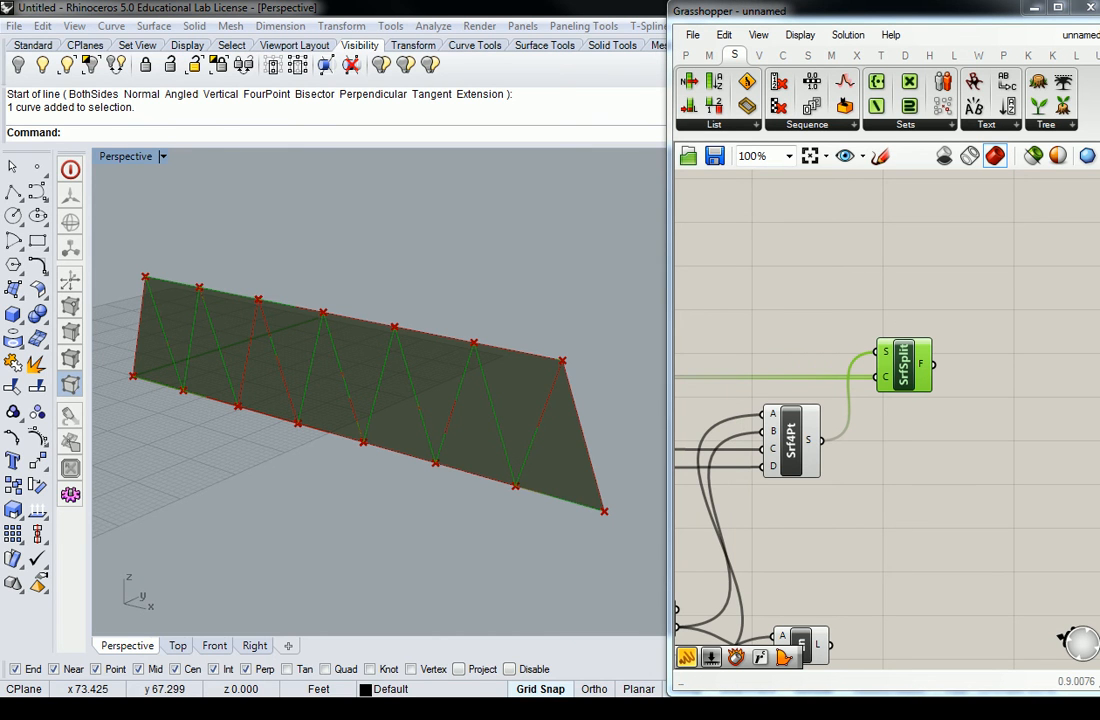
Widen the Grasshopper window and place a curve Offset component after Surface Split.
click(860, 597)
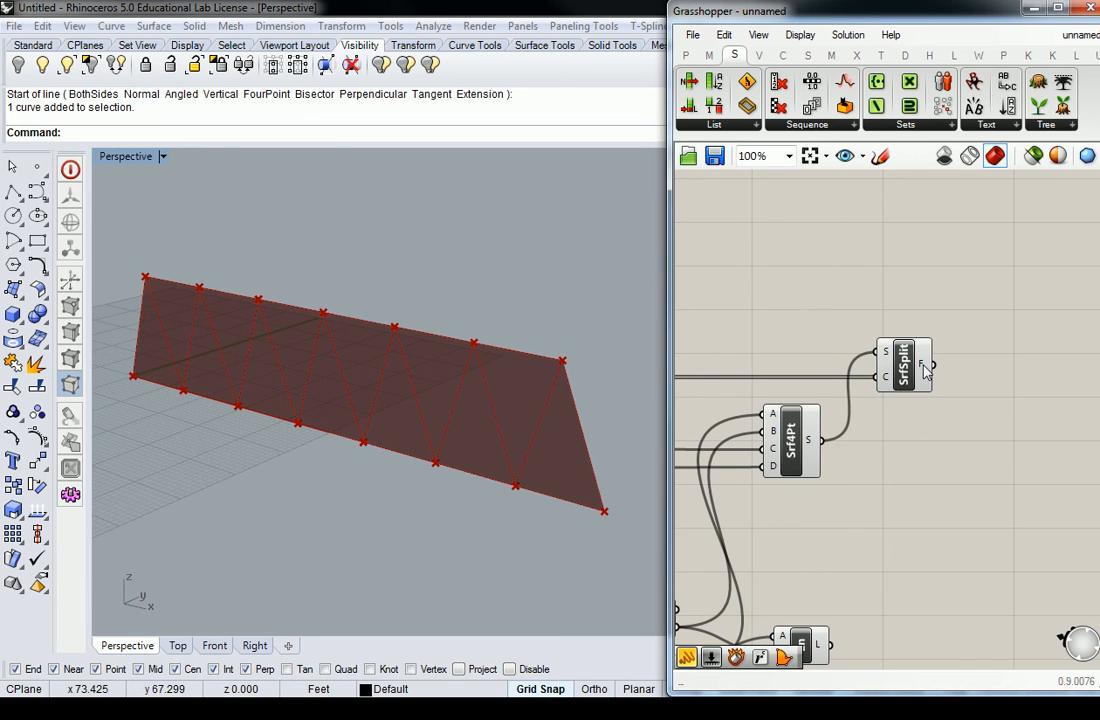
mouse_move(925, 370)
drag(668, 160, 510, 160)
click(683, 55)
click(655, 55)
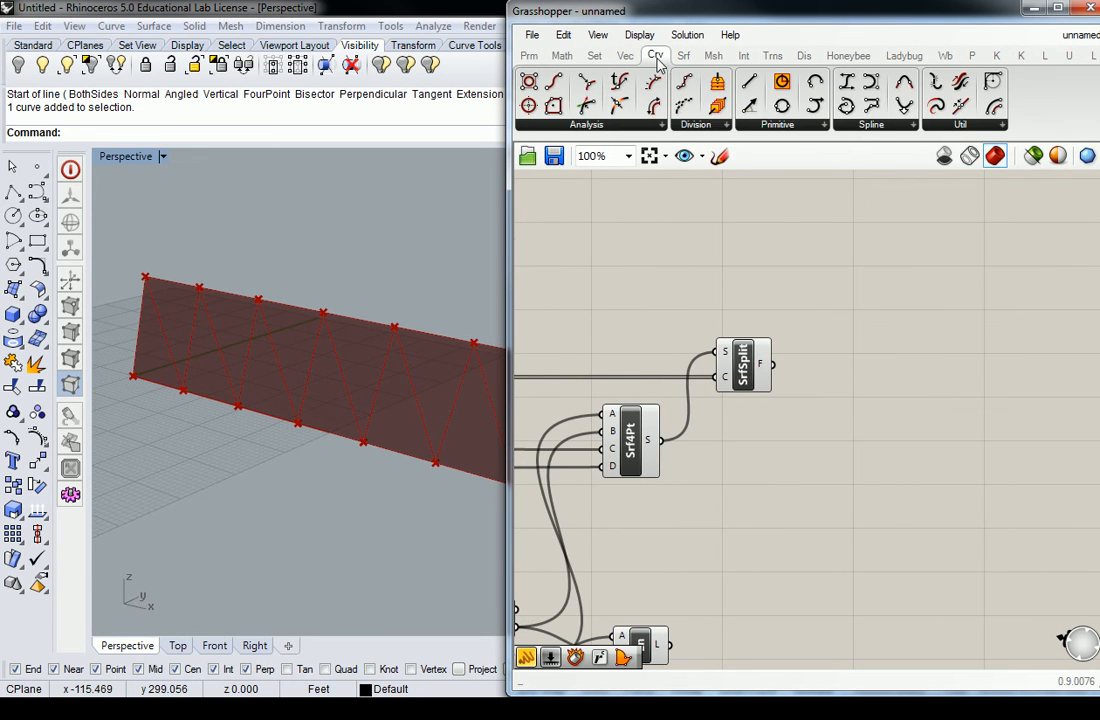
click(960, 124)
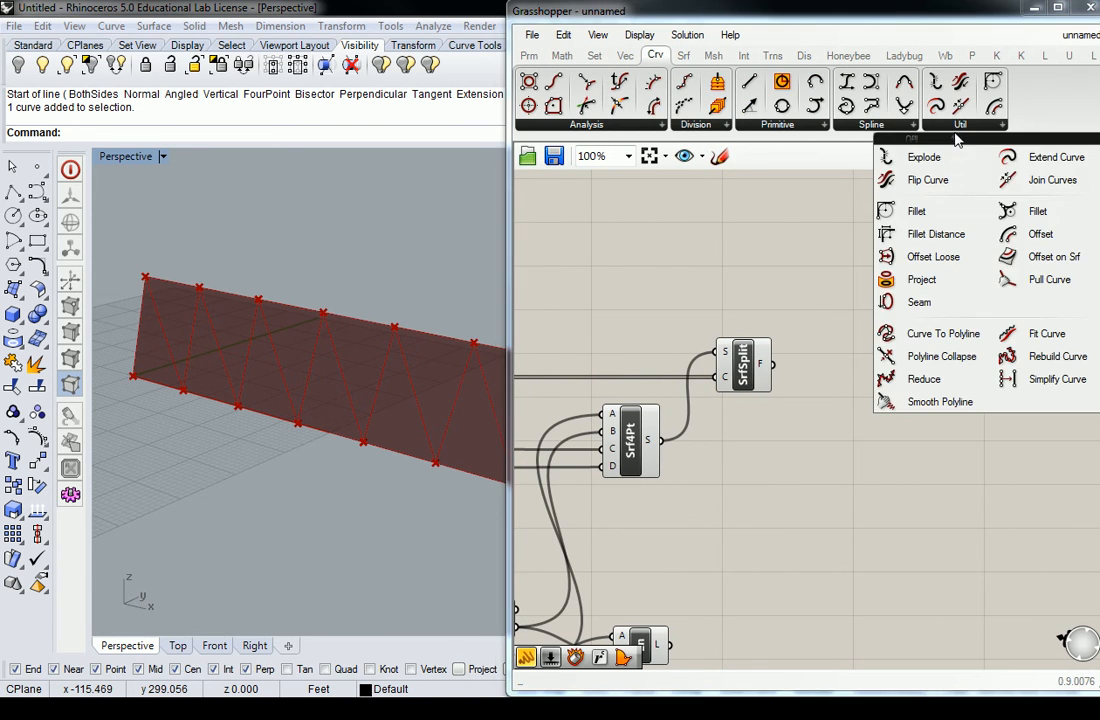
drag(1030, 232, 910, 375)
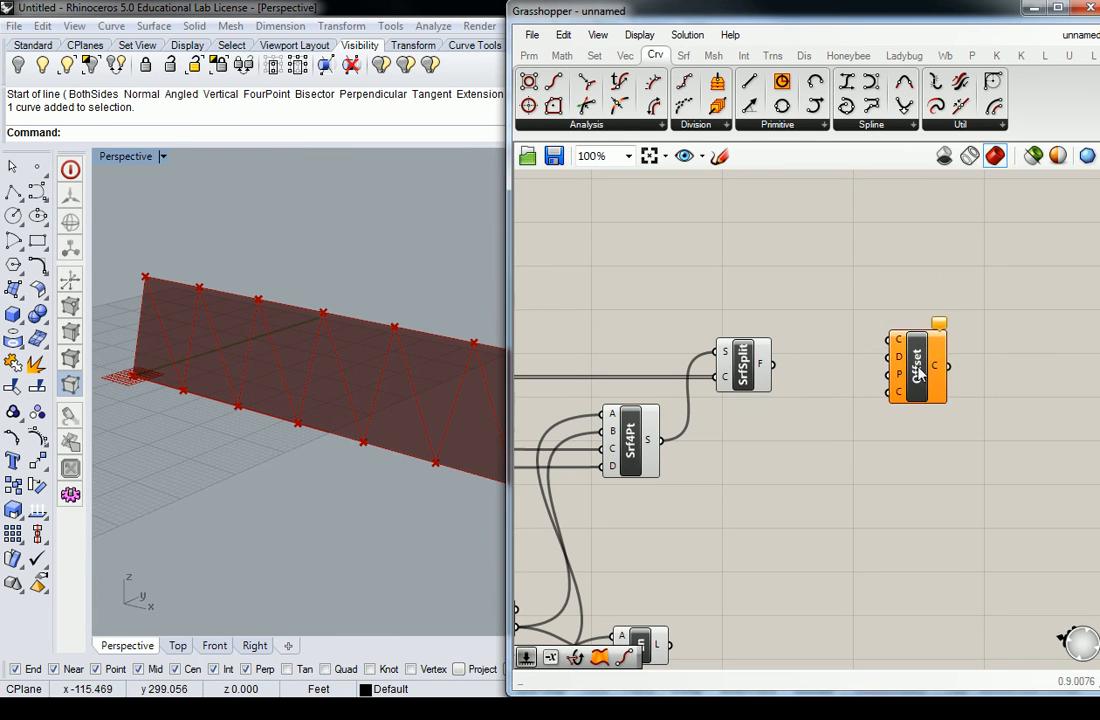
click(860, 345)
right_drag(843, 297, 810, 327)
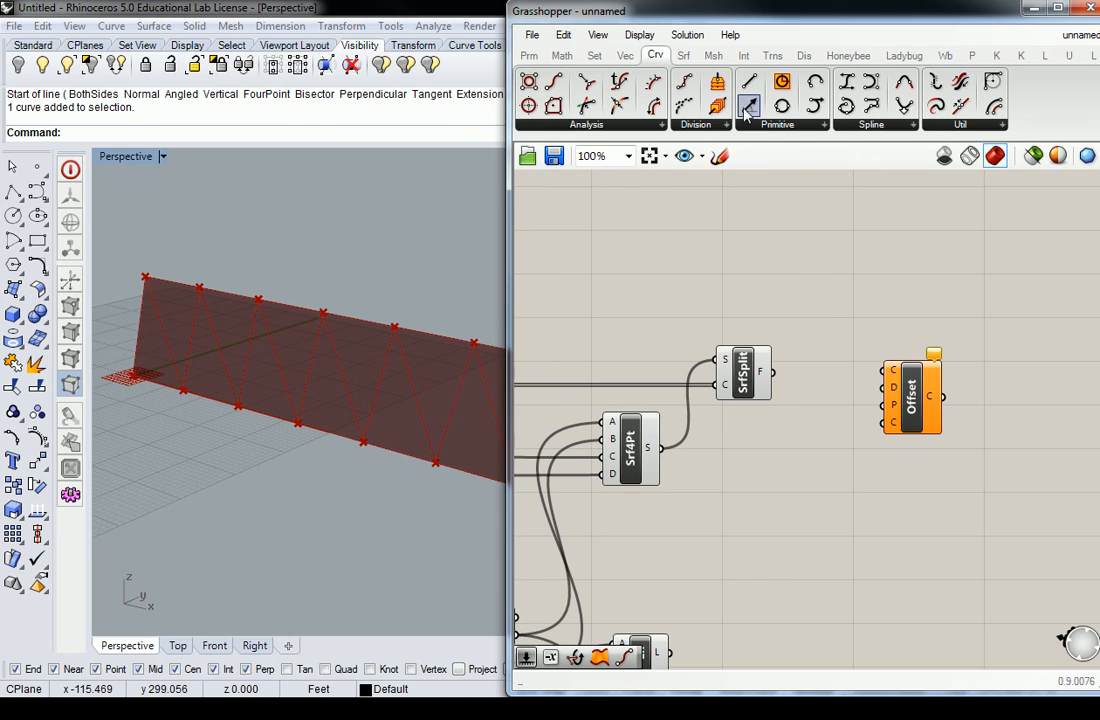
Try feeding the Surface Split fragments into a new Deconstruct Brep component, and delete that component.
click(683, 55)
click(529, 105)
click(855, 273)
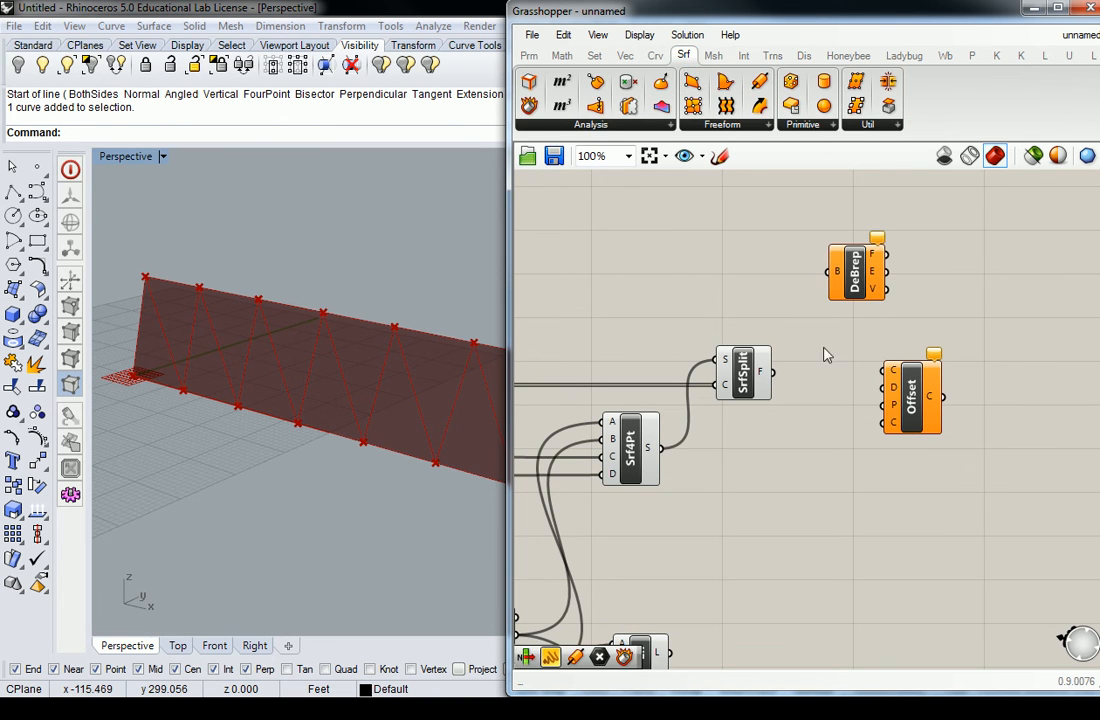
drag(775, 373, 820, 275)
right_drag(862, 277, 825, 284)
drag(825, 284, 812, 322)
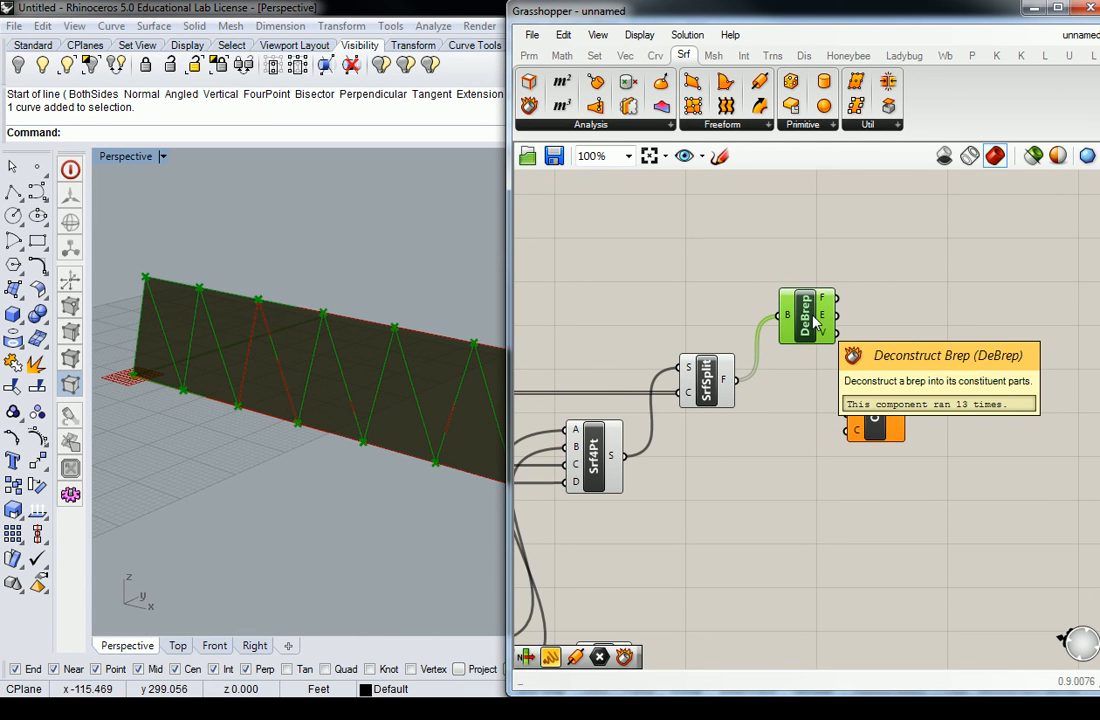
key(Delete)
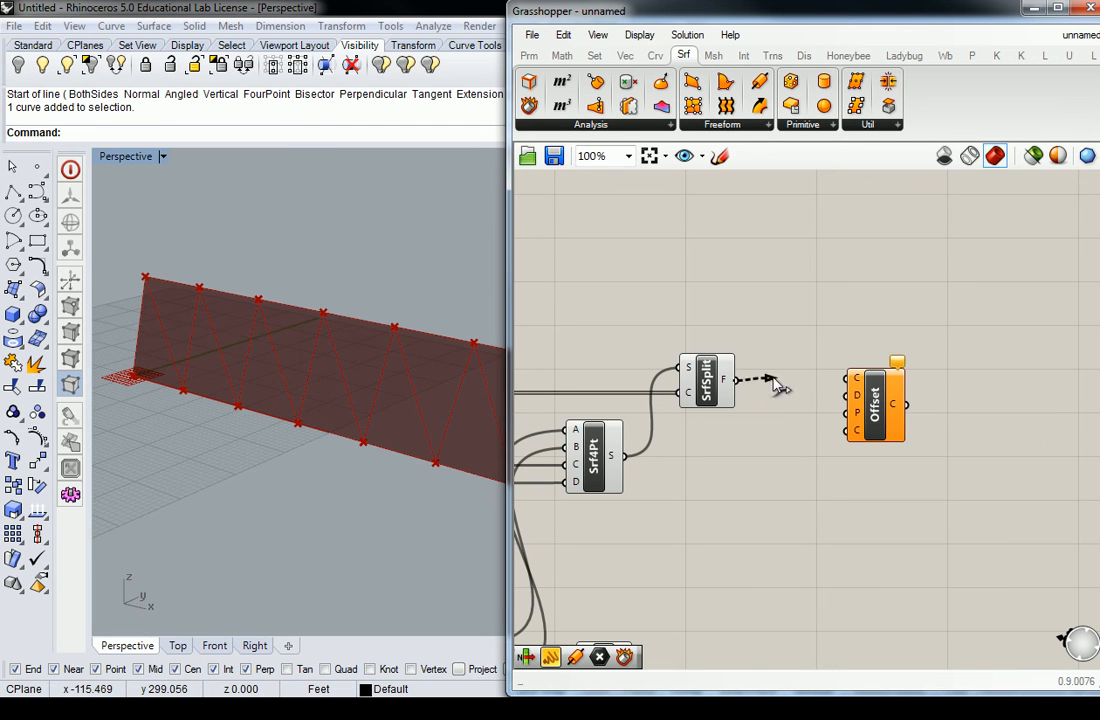
Wire the split fragments into Offset's curve input and drive its distance with a new number slider set to 1.00, maximum 2.
drag(737, 380, 857, 400)
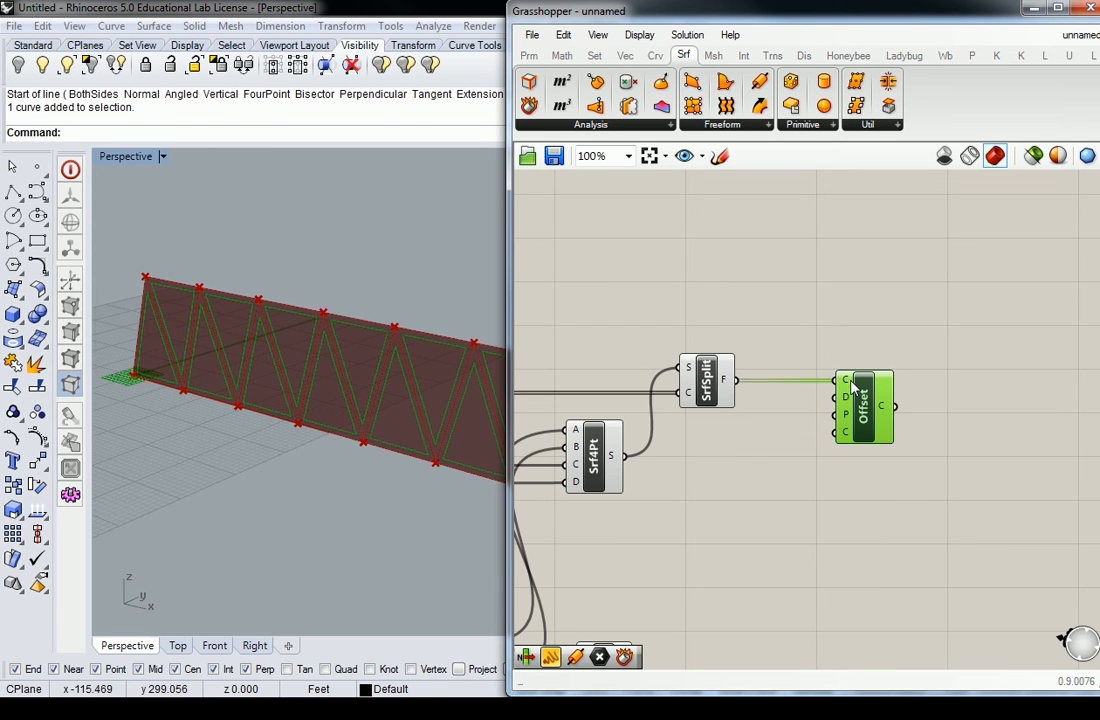
mouse_move(849, 385)
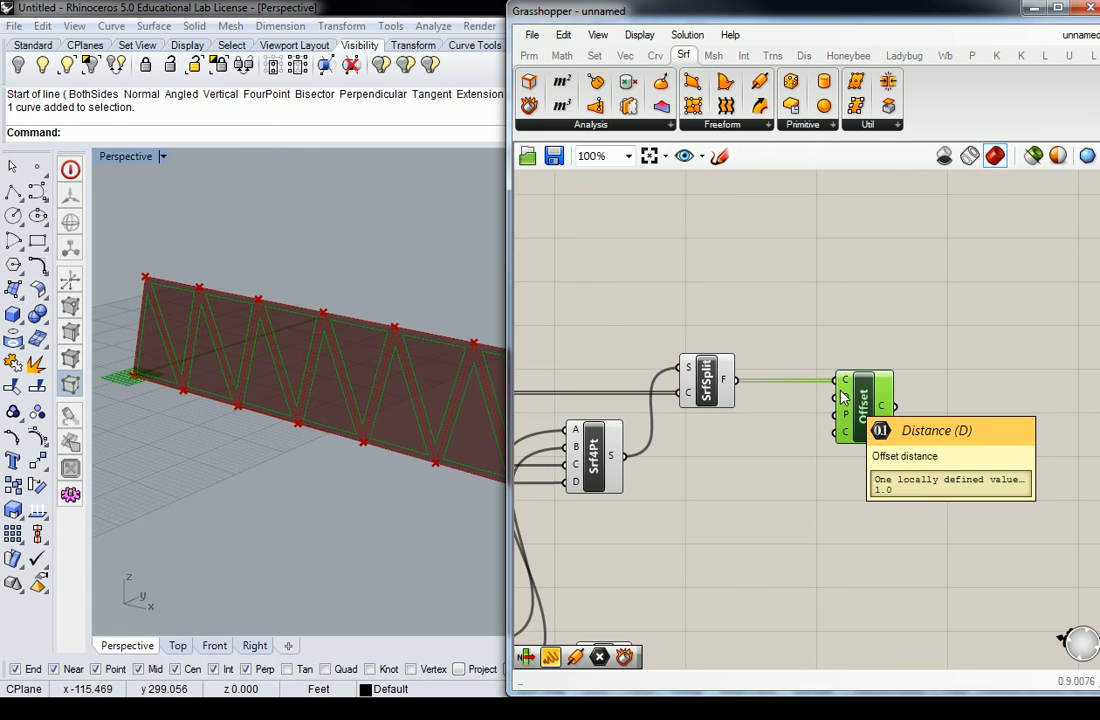
click(730, 280)
double_click(730, 280)
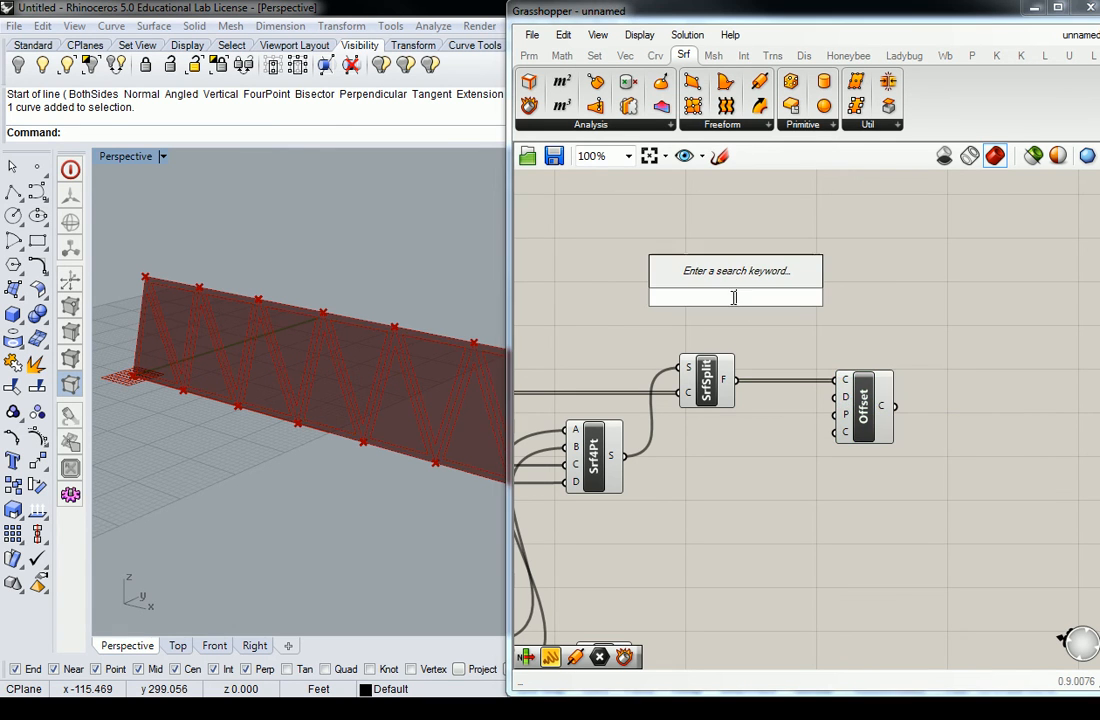
text(0<)
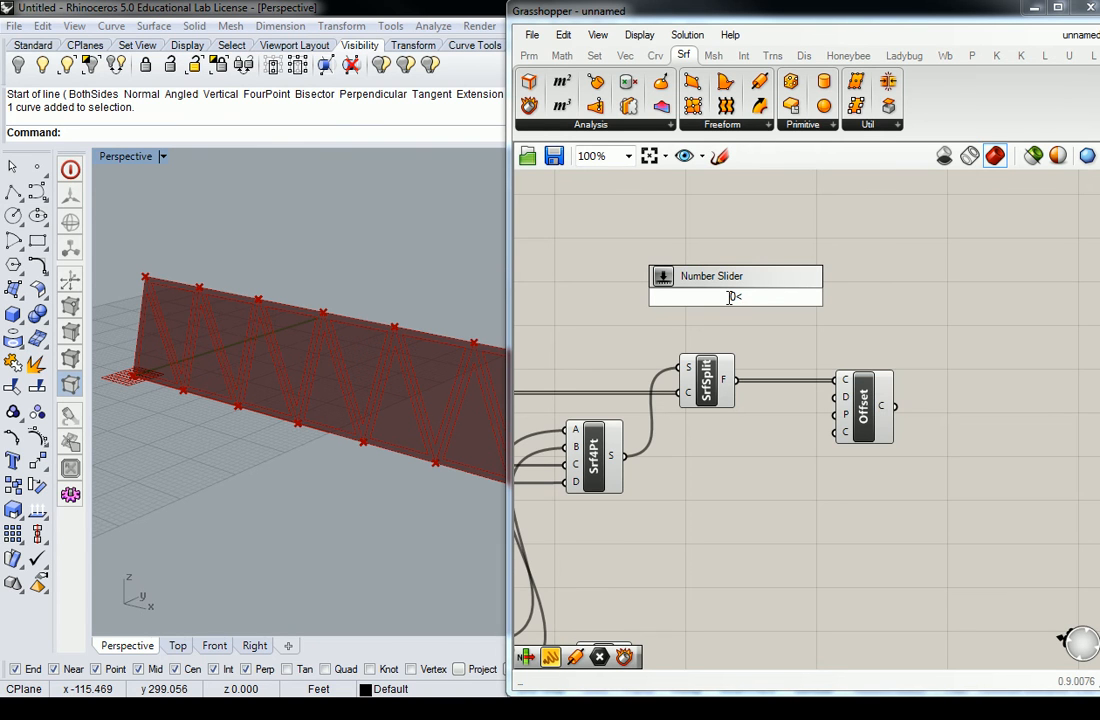
text(1.00<2)
key(Return)
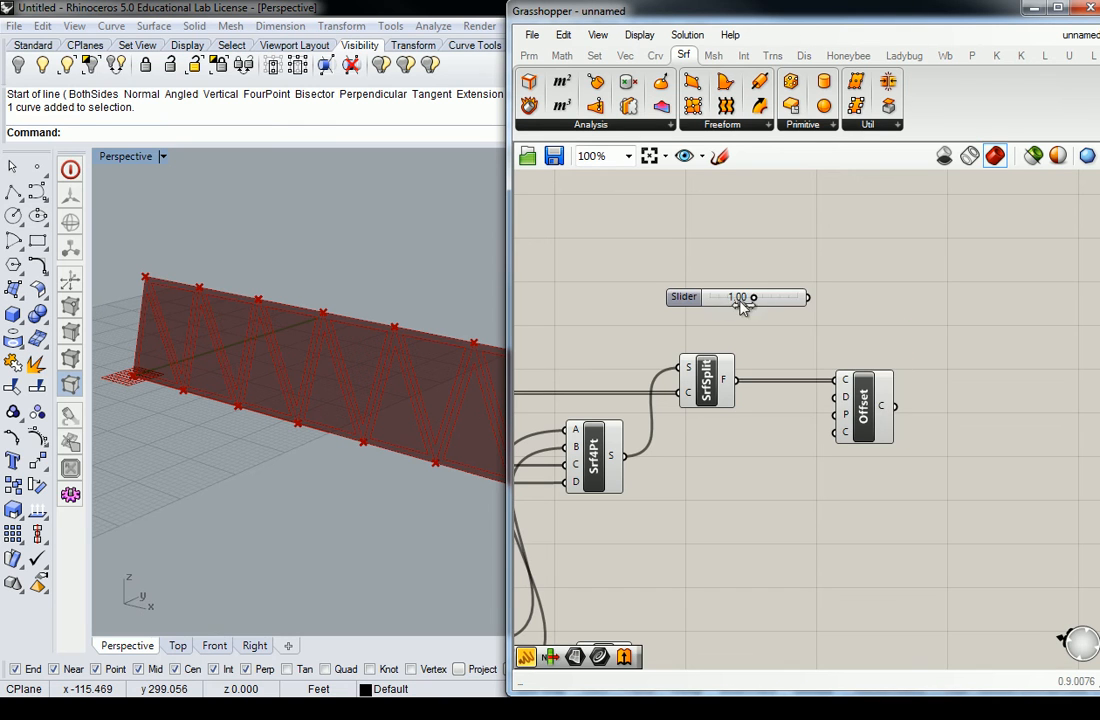
drag(784, 301, 838, 398)
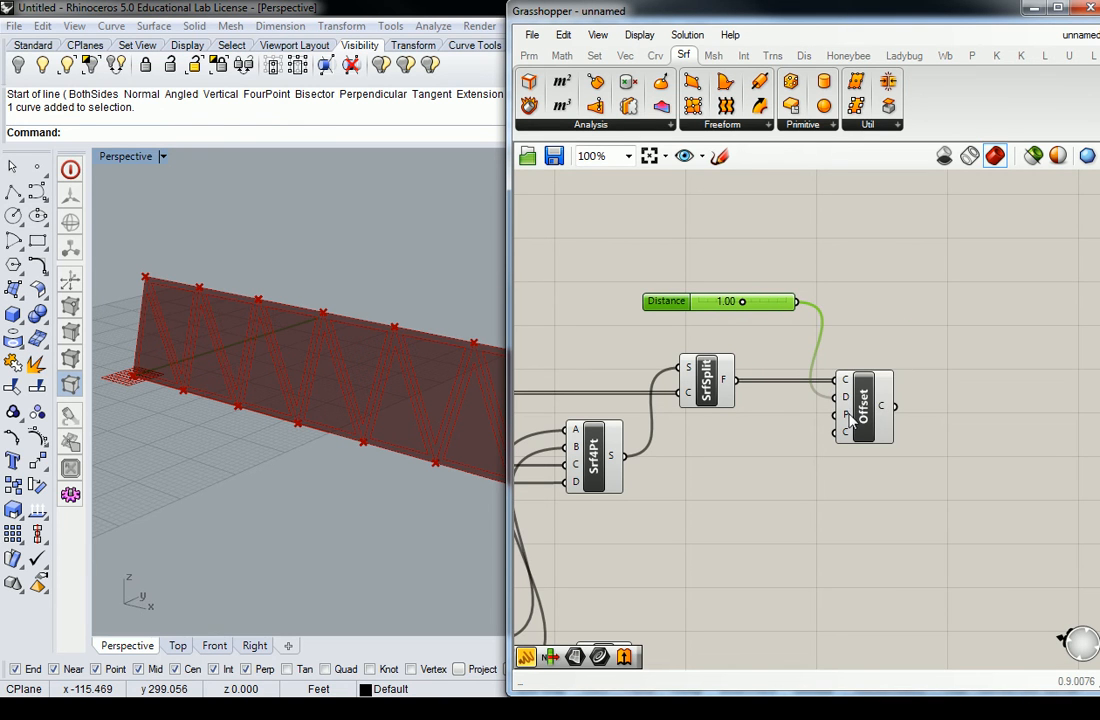
drag(668, 301, 644, 305)
Examine the offset panel outlines close up in Perspective and check the Corners input options of Offset.
right_drag(404, 277, 345, 292)
click(963, 354)
scroll(840, 424, up, 1)
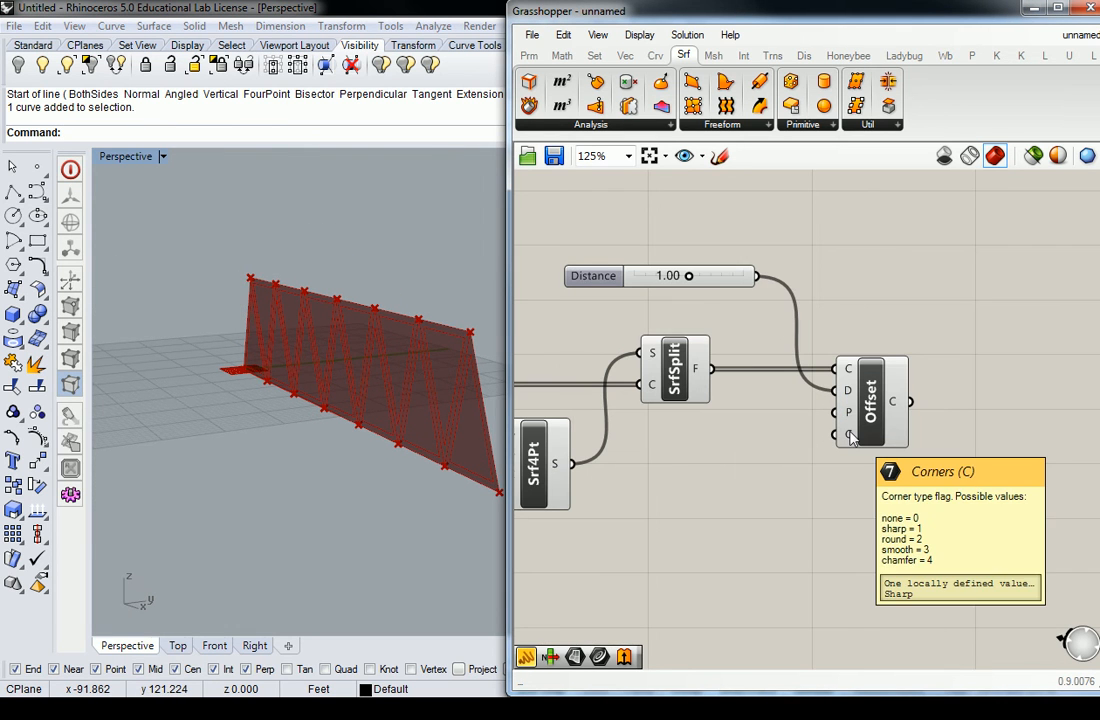
right_drag(352, 364, 388, 352)
scroll(393, 351, up, 7)
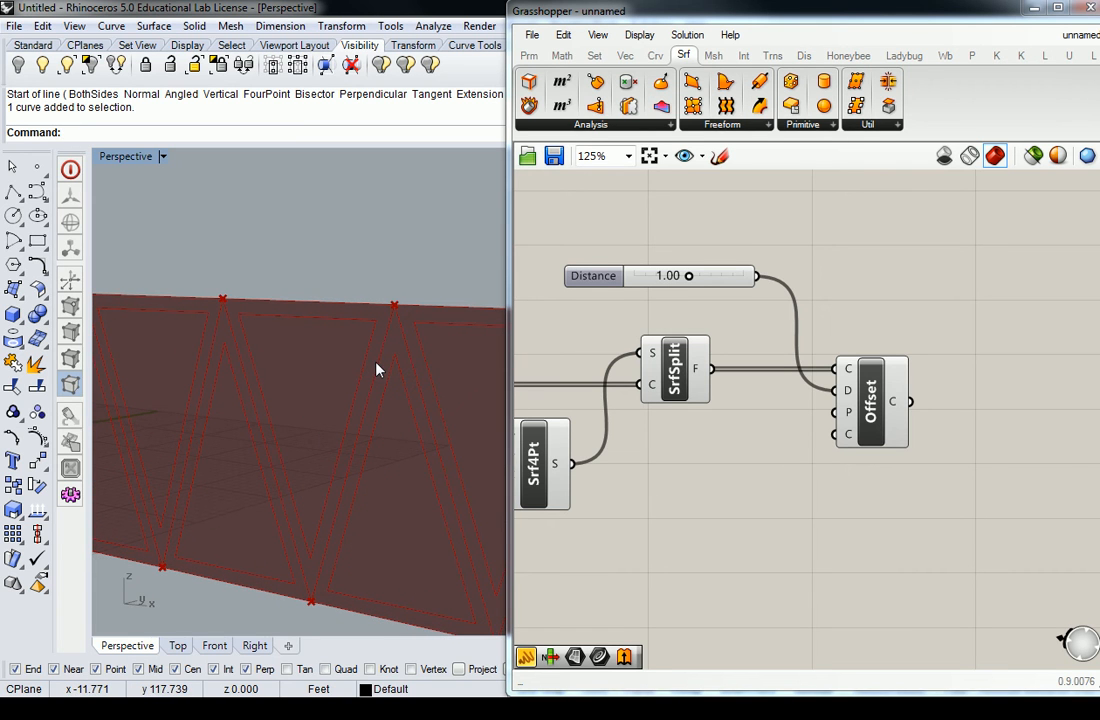
click(878, 418)
right_drag(420, 334, 430, 403)
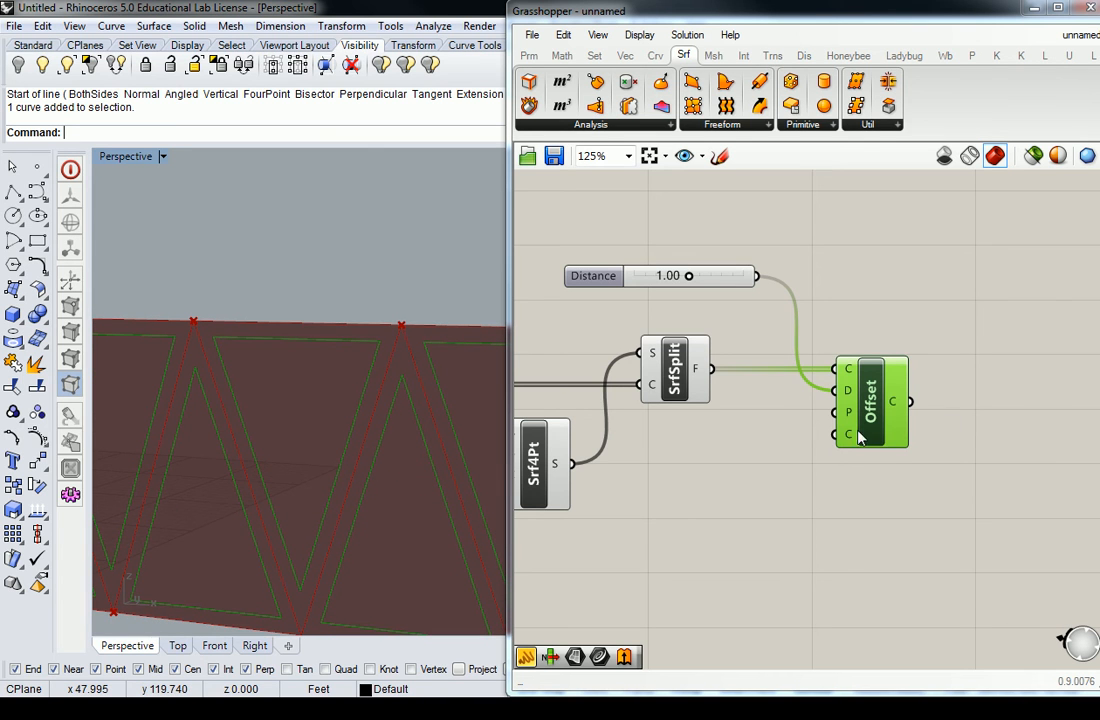
mouse_move(847, 438)
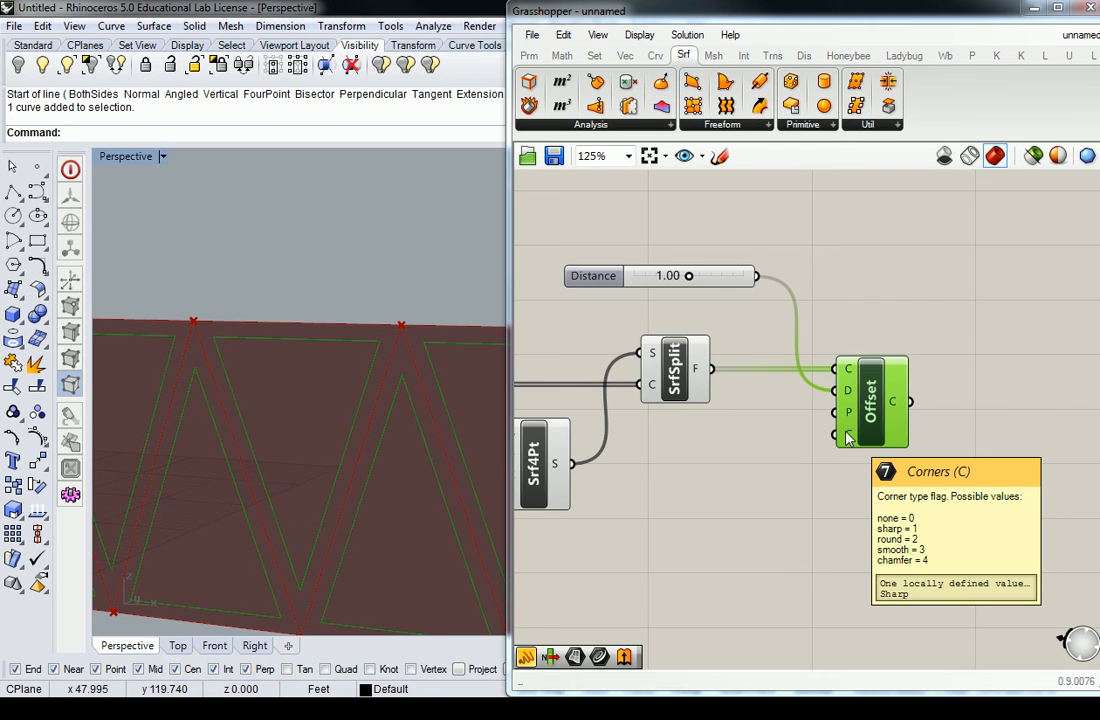
Try chamfered offset corners by moving Offset farther from Surface Split and wiring a panel containing 4 into its Corners input.
drag(872, 430, 956, 433)
click(873, 430)
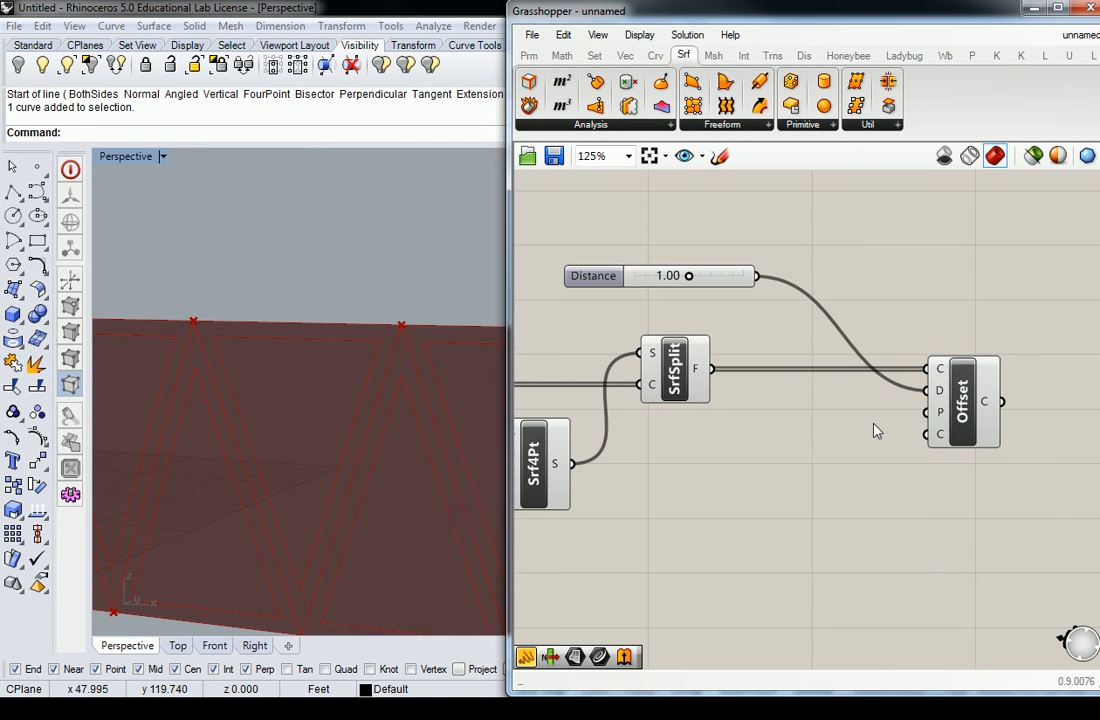
click(529, 56)
click(756, 105)
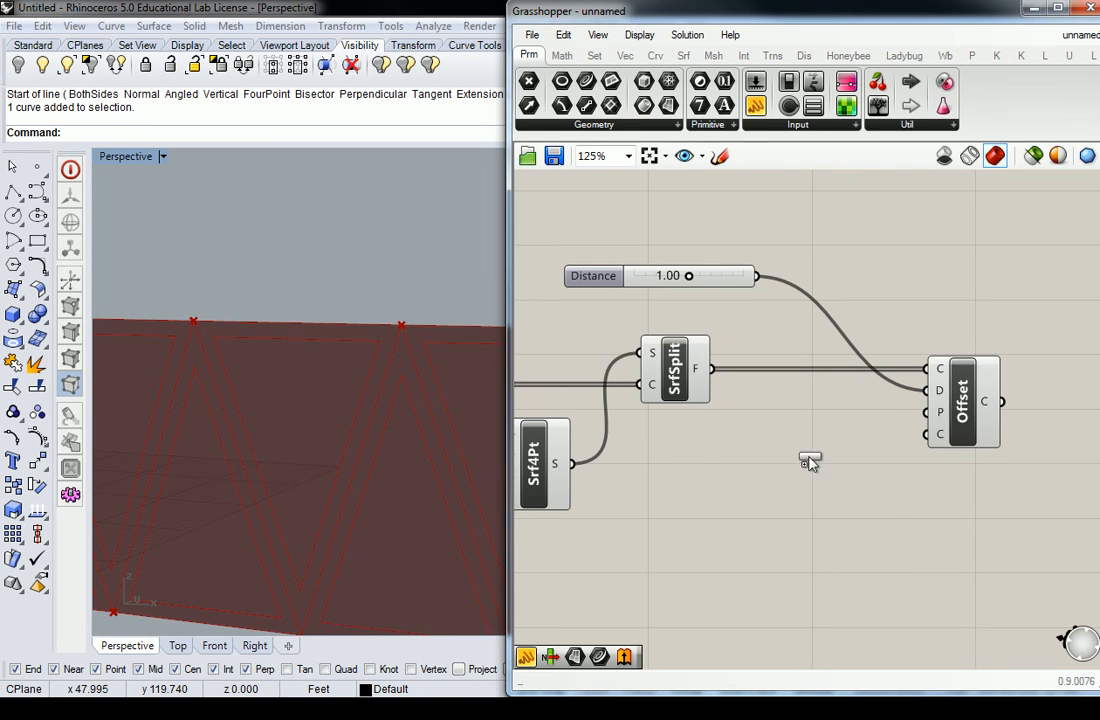
click(792, 428)
double_click(800, 447)
text(4)
click(924, 519)
drag(874, 496, 925, 434)
click(763, 423)
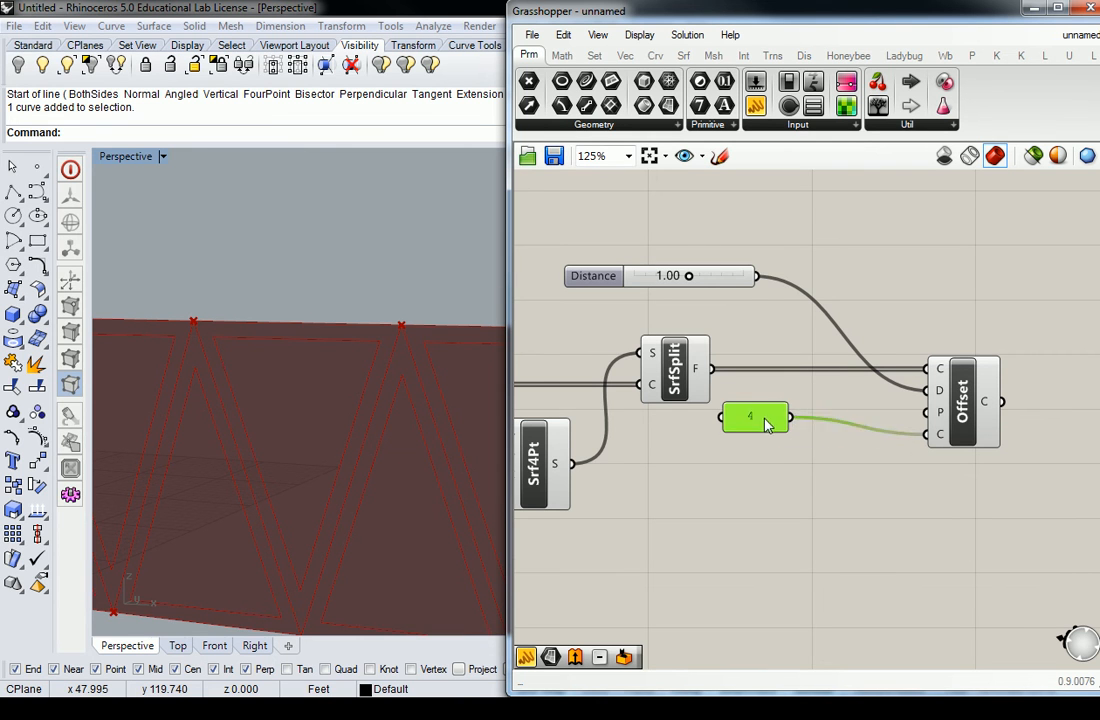
drag(763, 423, 857, 437)
click(920, 450)
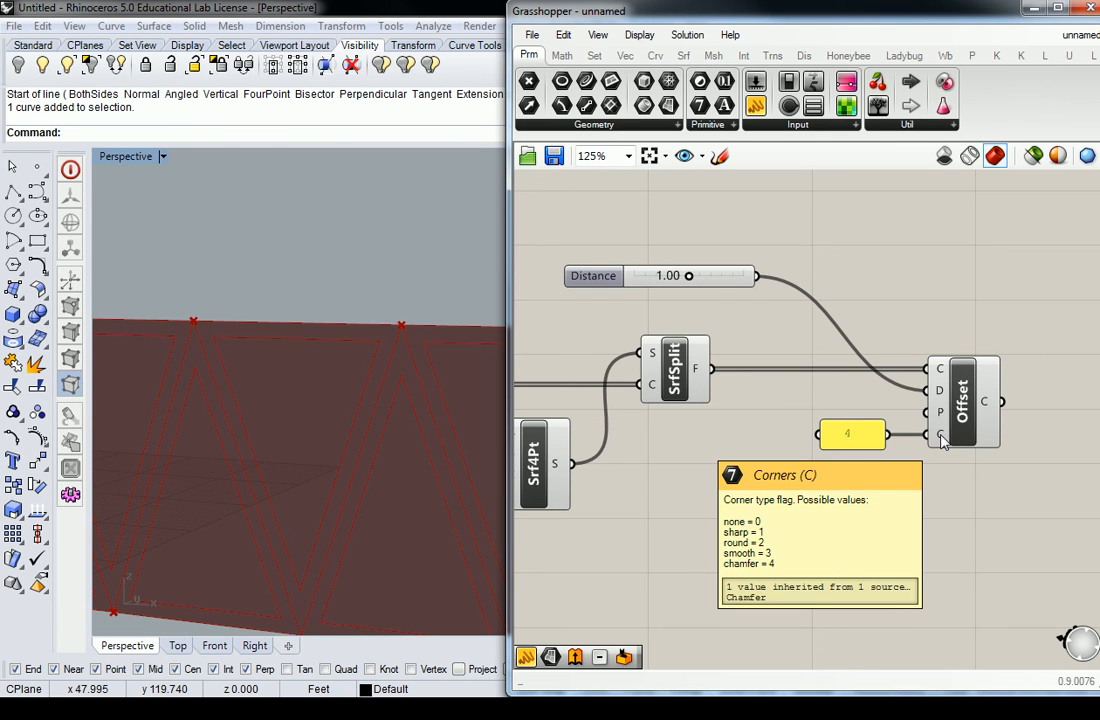
Set the Distance slider to 1.03 and delete the panel feeding Offset's Corners input.
mouse_move(694, 284)
mouse_down()
mouse_move(663, 278)
mouse_move(776, 297)
mouse_move(693, 296)
mouse_up()
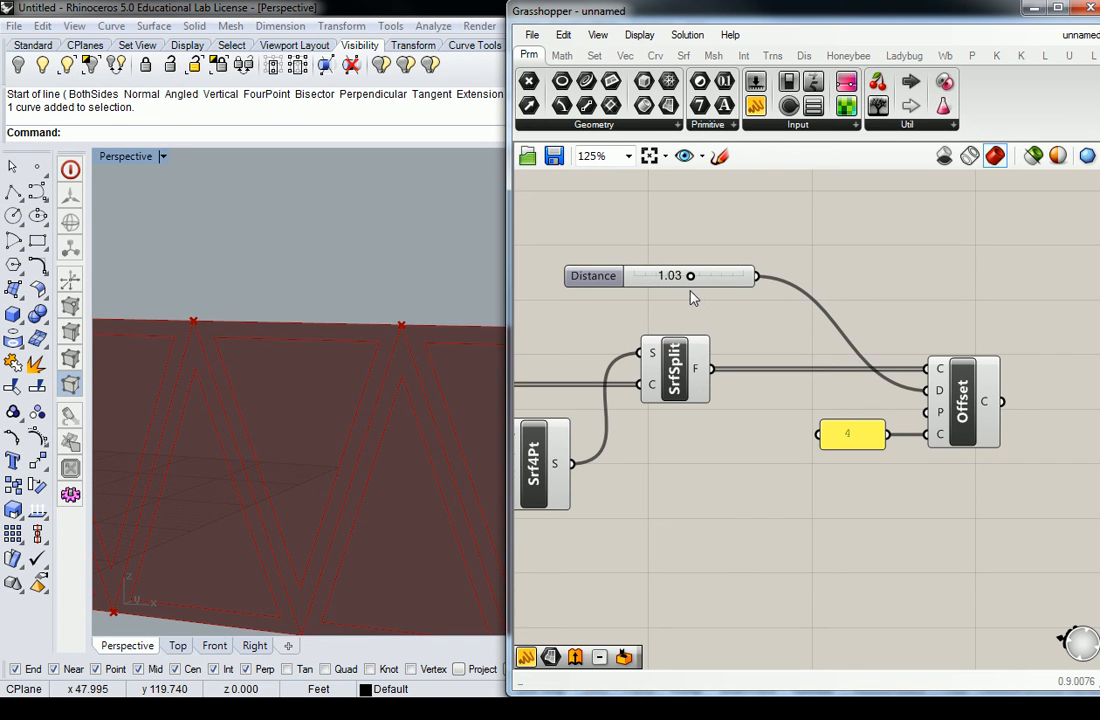
mouse_move(940, 437)
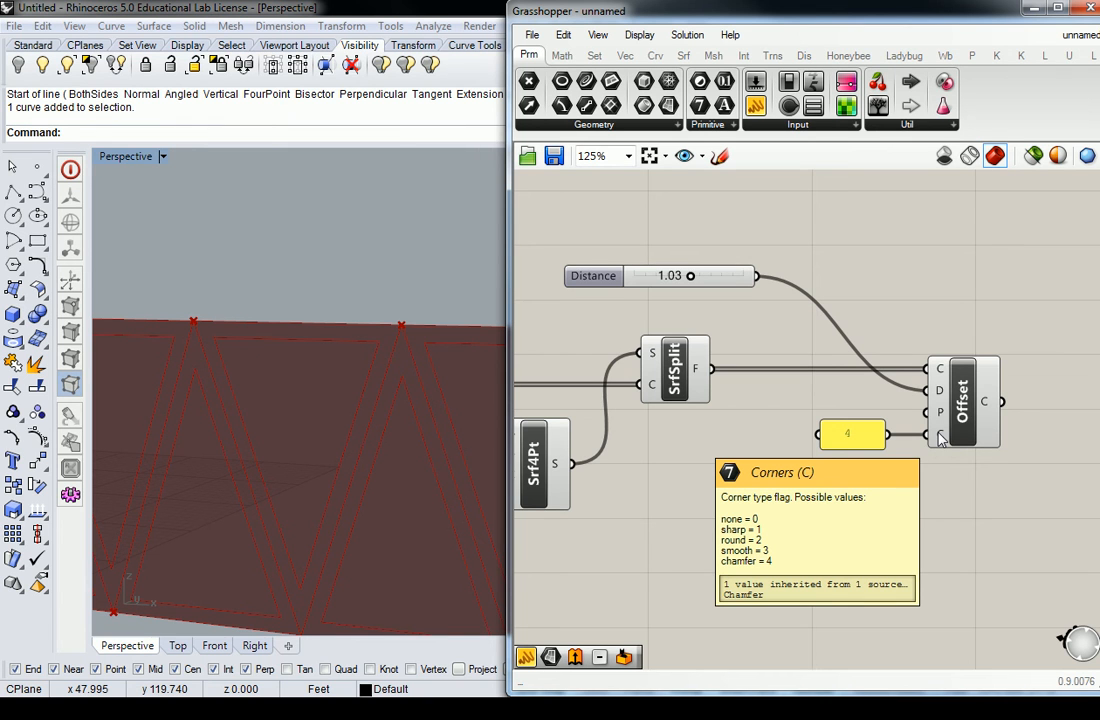
click(849, 439)
key(Delete)
click(966, 373)
right_drag(1022, 290, 960, 304)
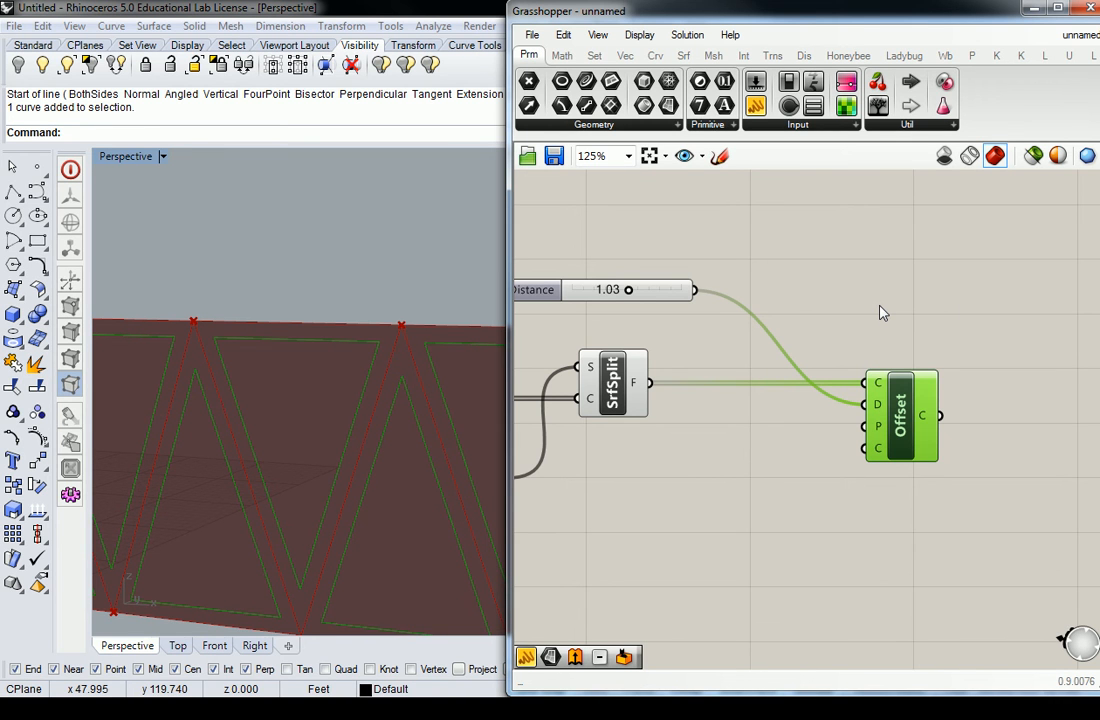
click(866, 253)
scroll(866, 253, down, 2)
click(713, 330)
click(823, 342)
click(773, 55)
click(748, 56)
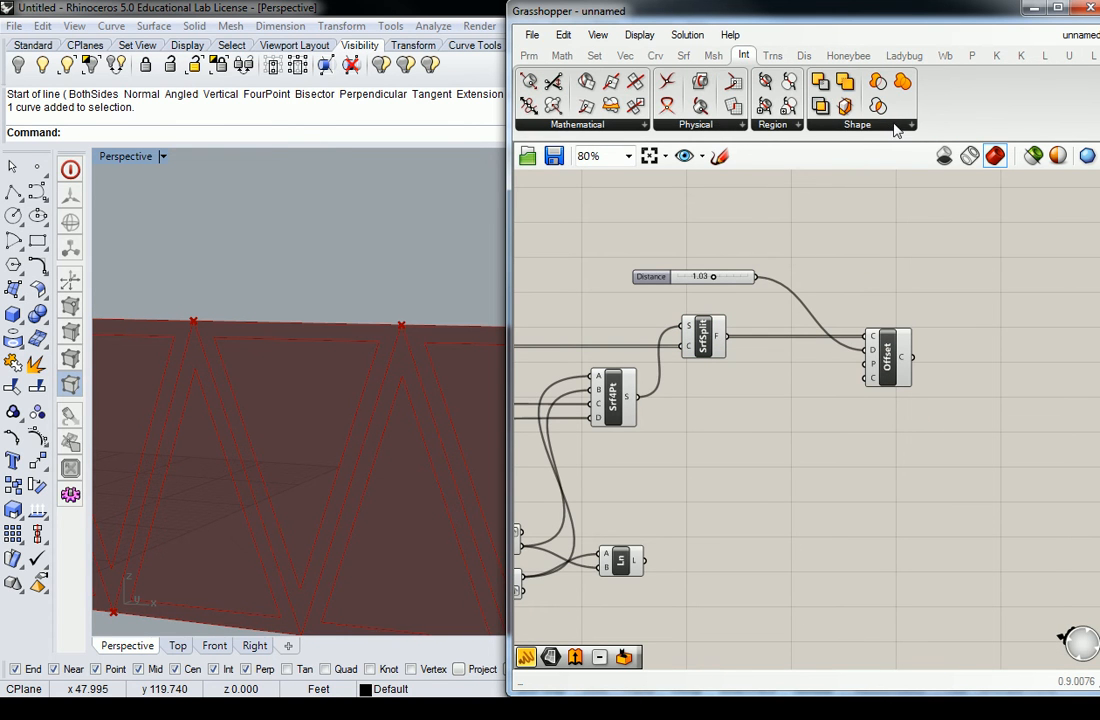
click(893, 127)
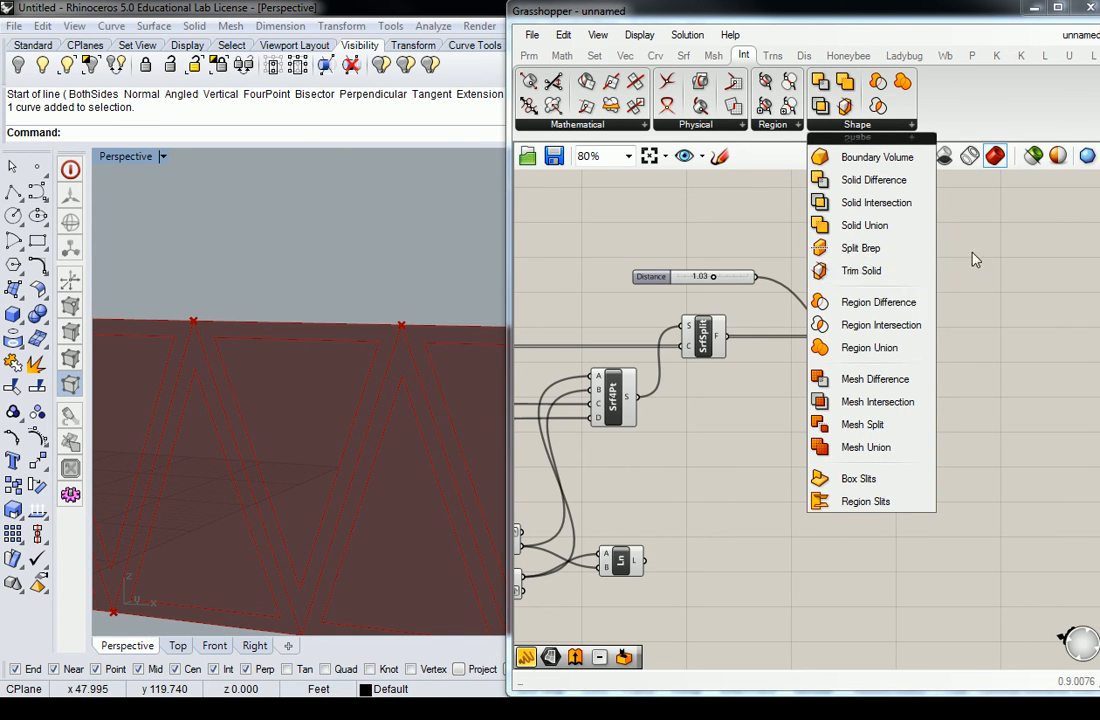
right_drag(962, 262, 904, 300)
Turn the offset curves into surfaces with a Surface parameter wired to Offset's output, and flatten that output.
click(531, 55)
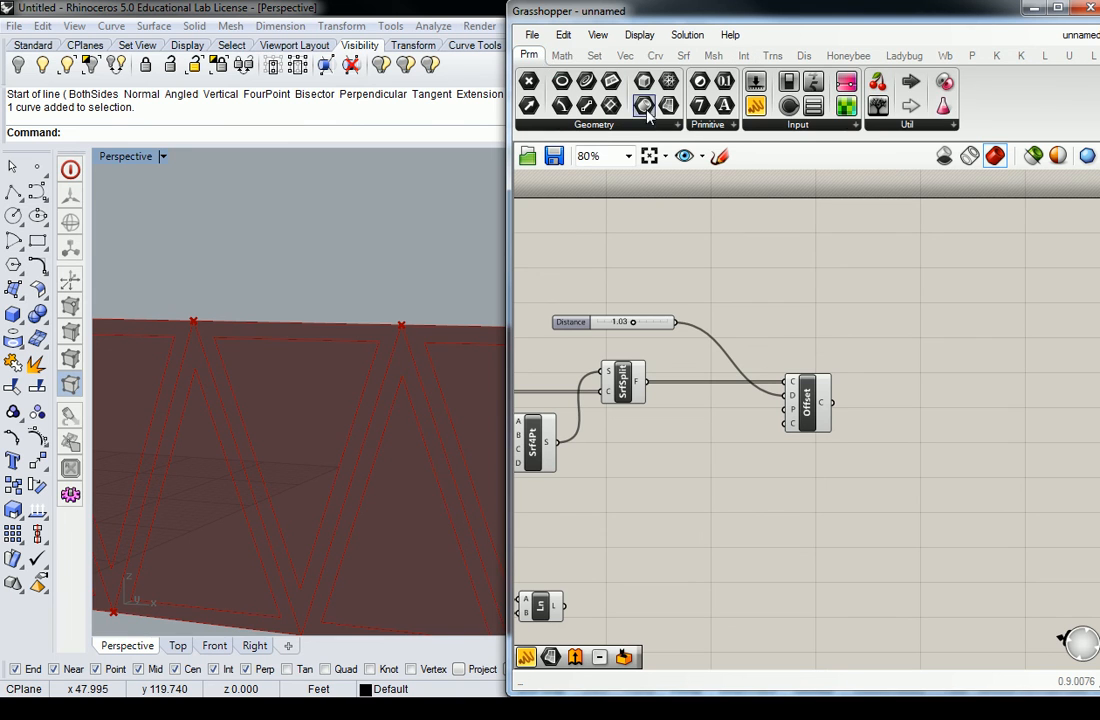
drag(586, 81, 850, 402)
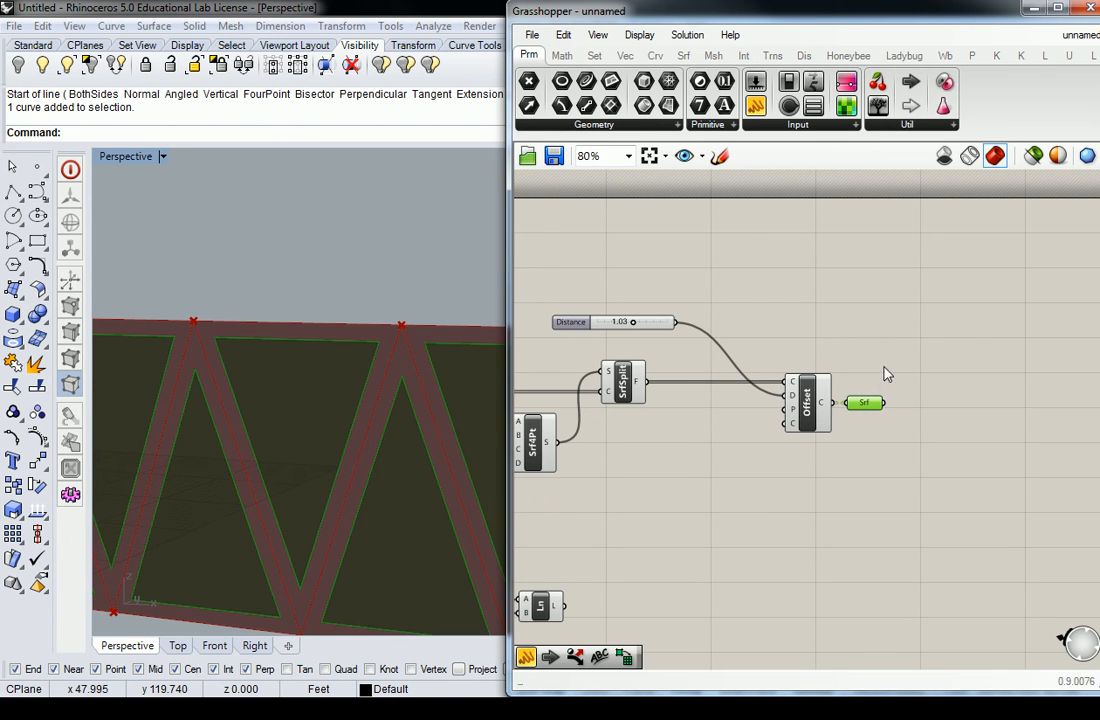
click(870, 292)
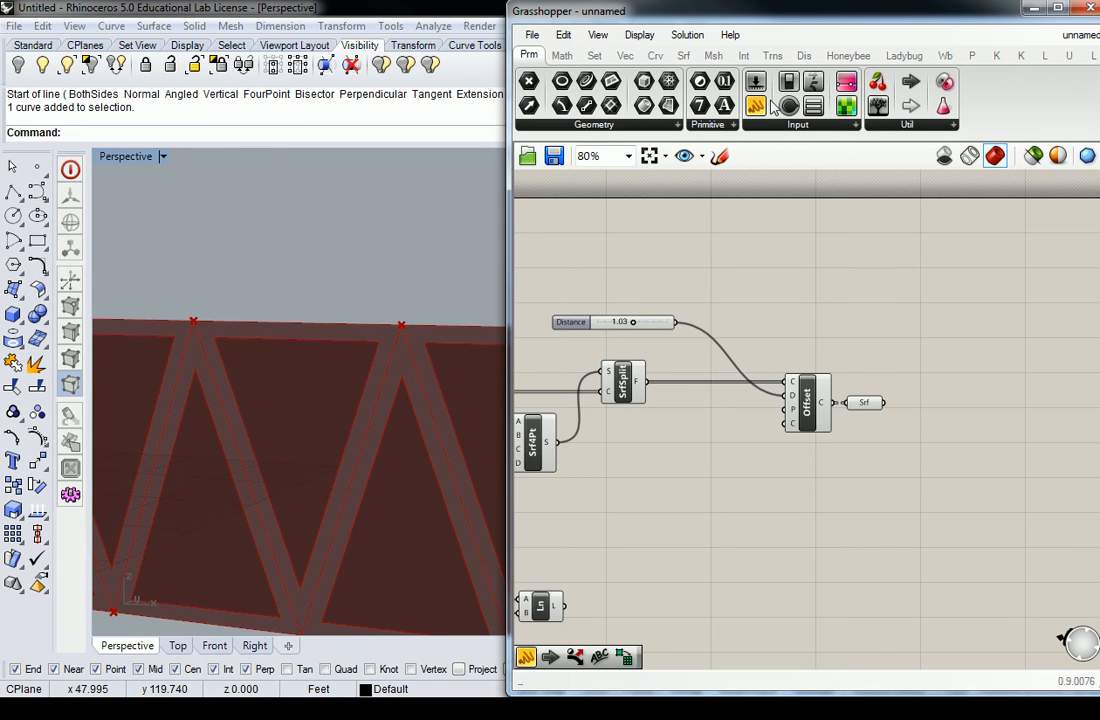
mouse_move(858, 414)
right_click(823, 402)
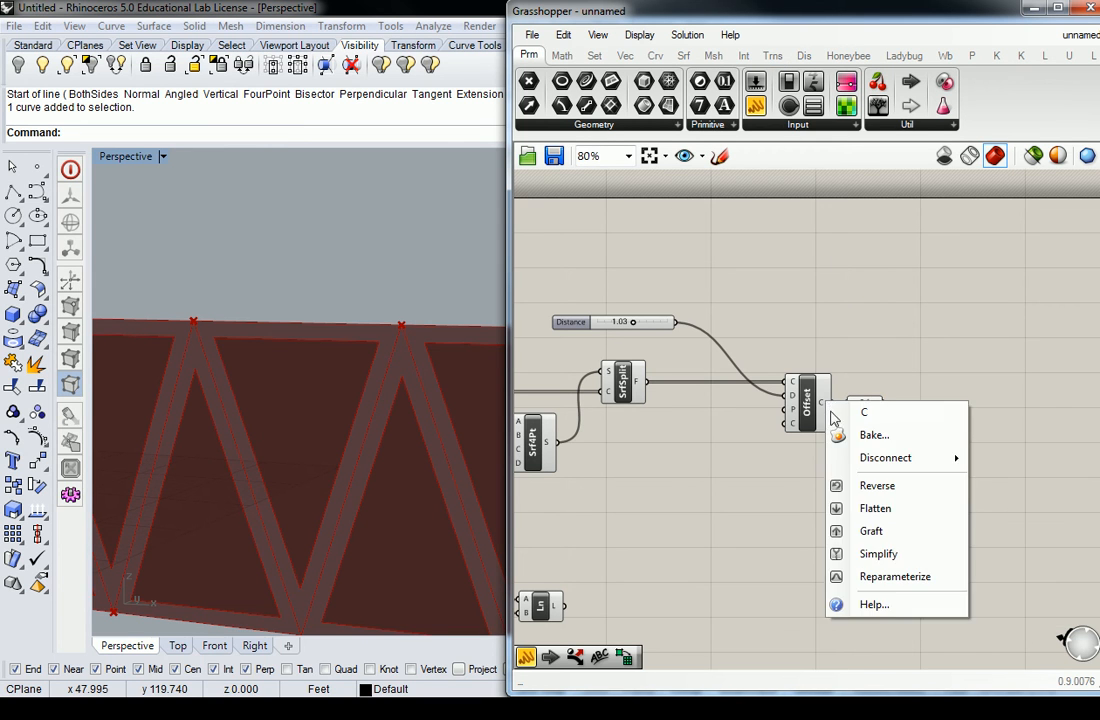
click(872, 505)
right_drag(835, 338, 801, 346)
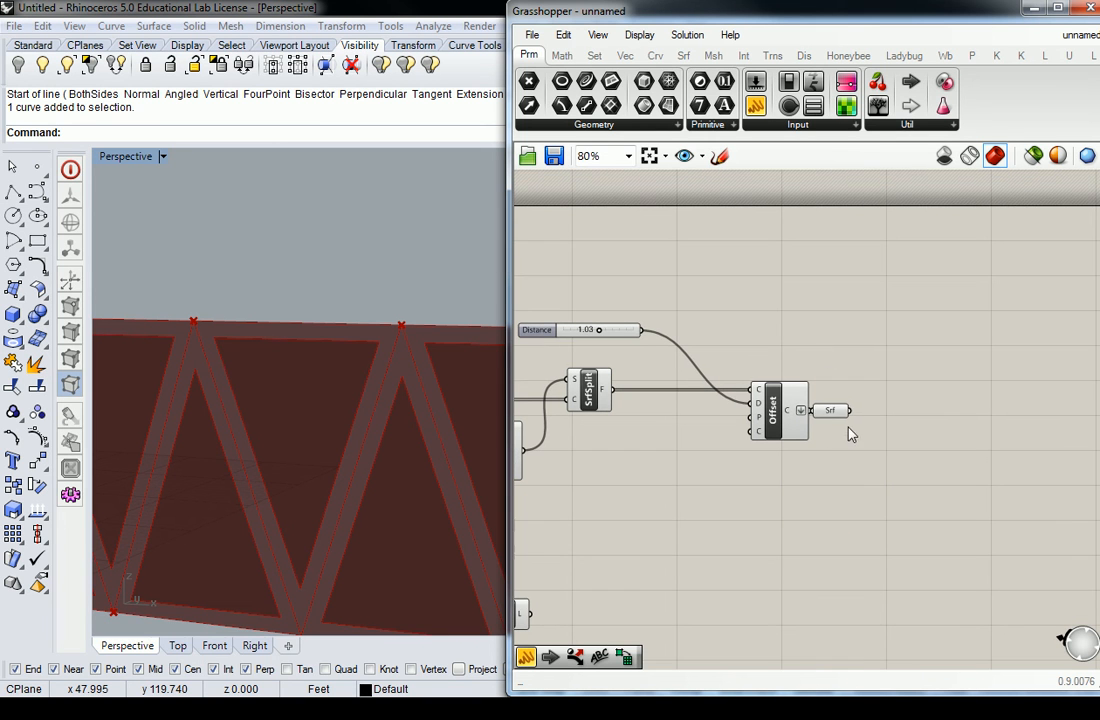
click(842, 373)
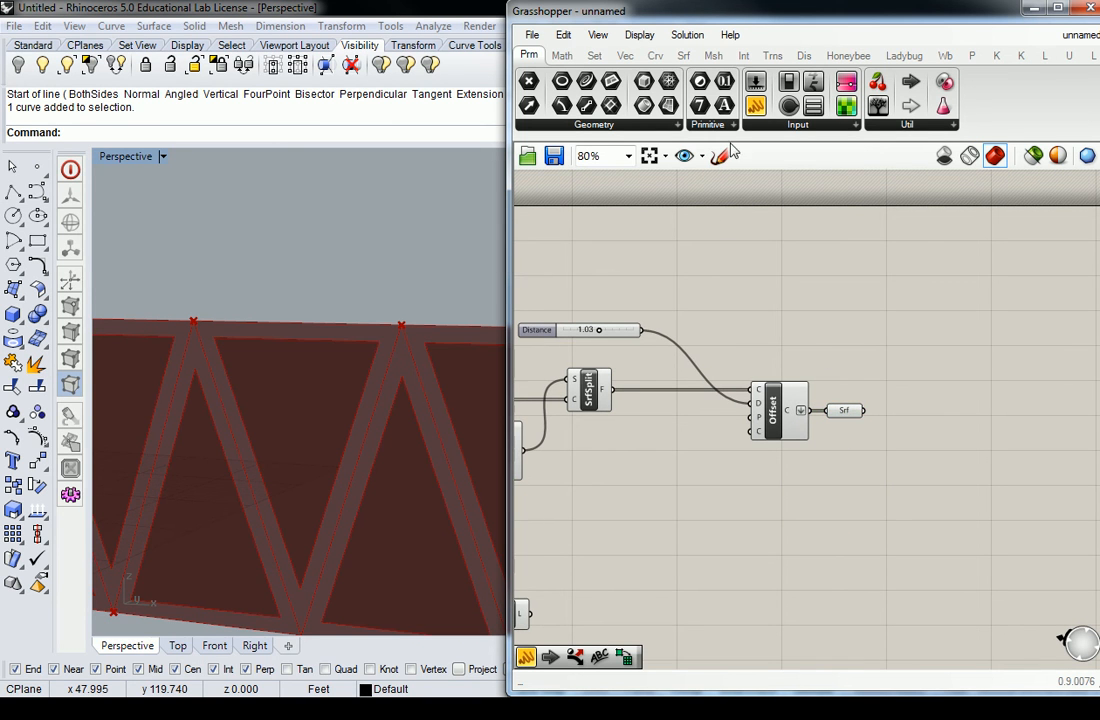
Place a Trim Solid component beyond the Surface parameter.
click(744, 55)
click(857, 124)
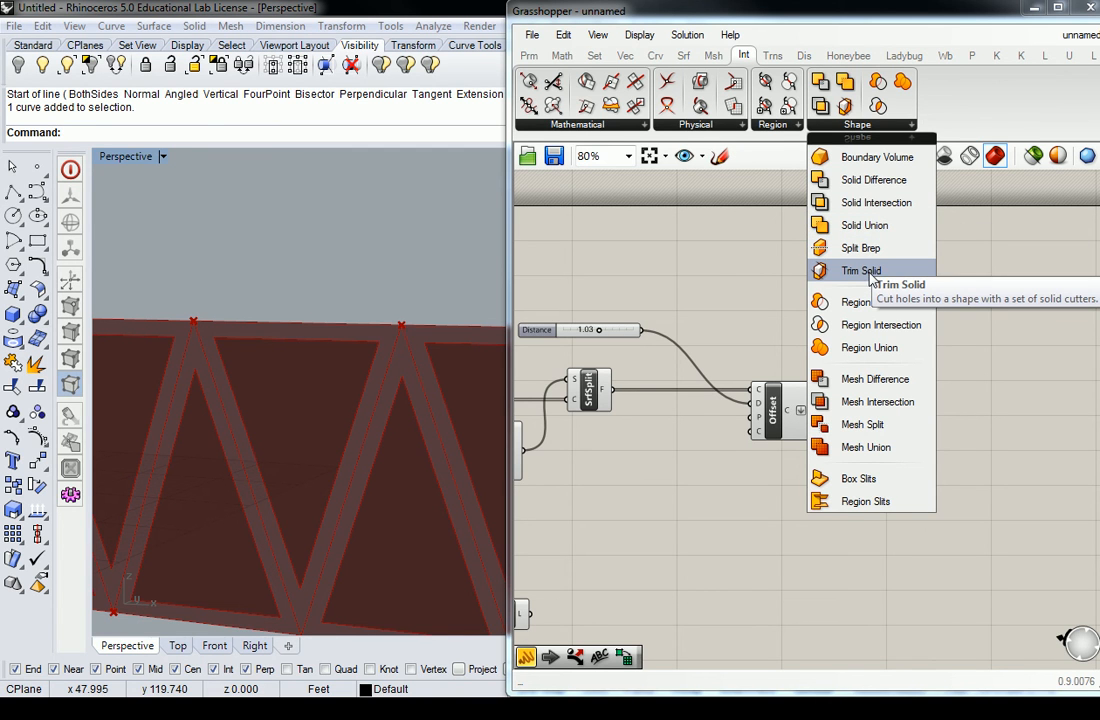
click(862, 271)
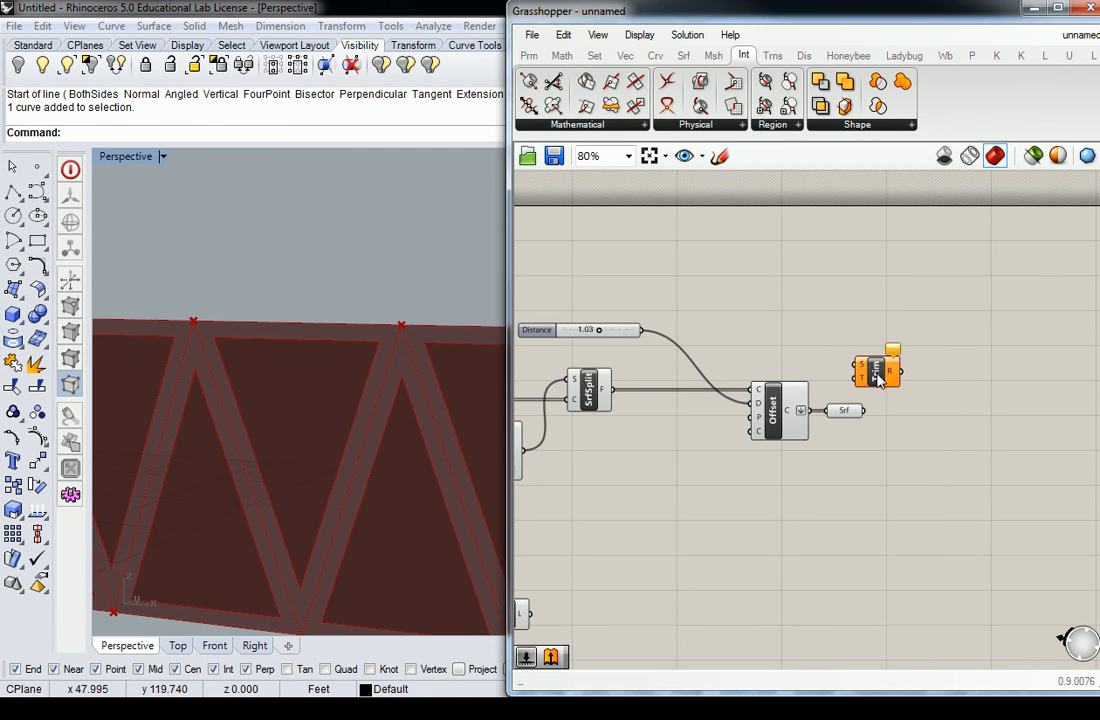
Try trimming the Surface Split fragments by wiring them into Trim Solid's S input and the Surface parameter into its T input.
click(917, 365)
drag(614, 390, 897, 358)
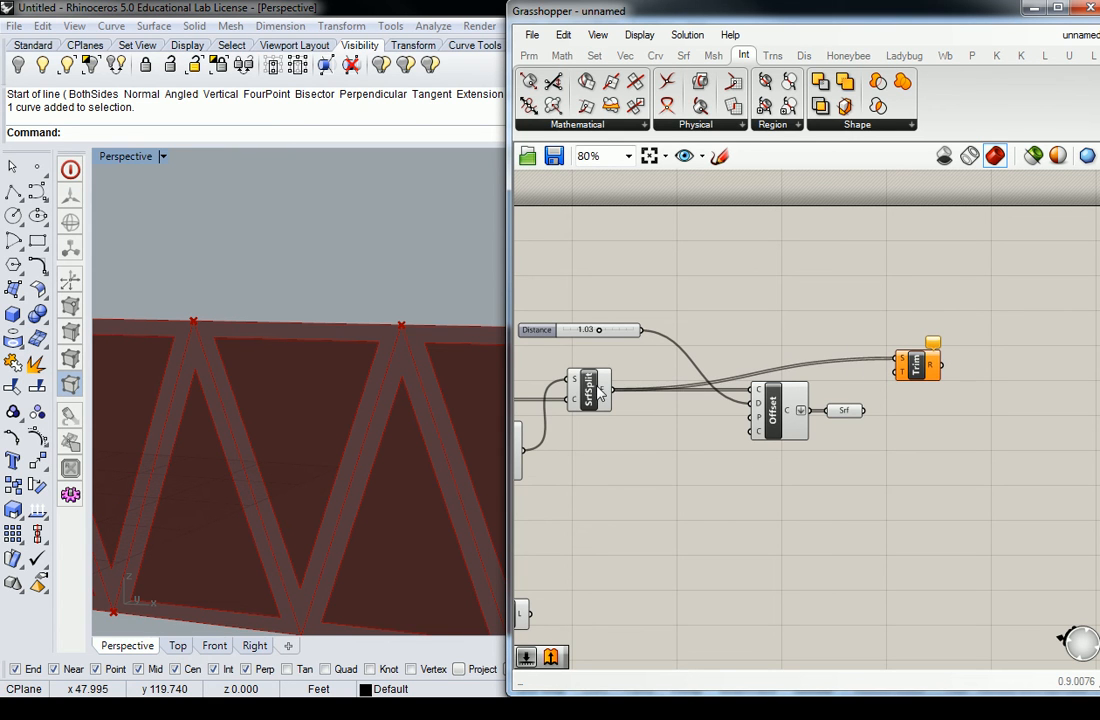
drag(866, 410, 897, 372)
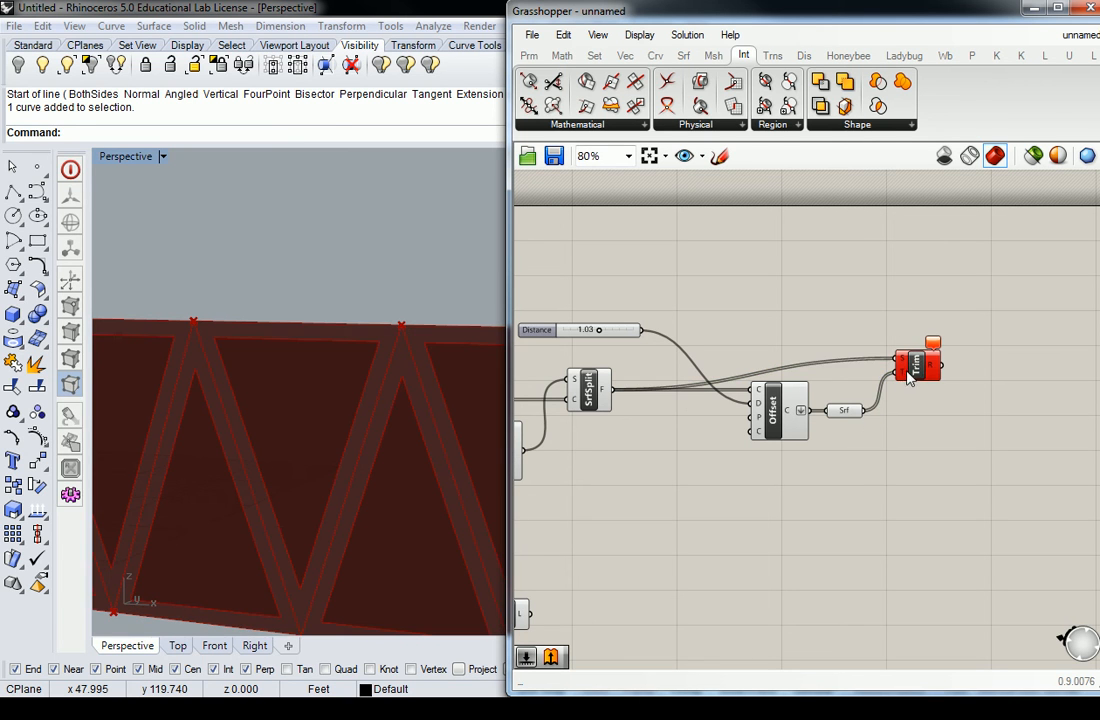
mouse_move(937, 345)
click(843, 412)
key(Delete)
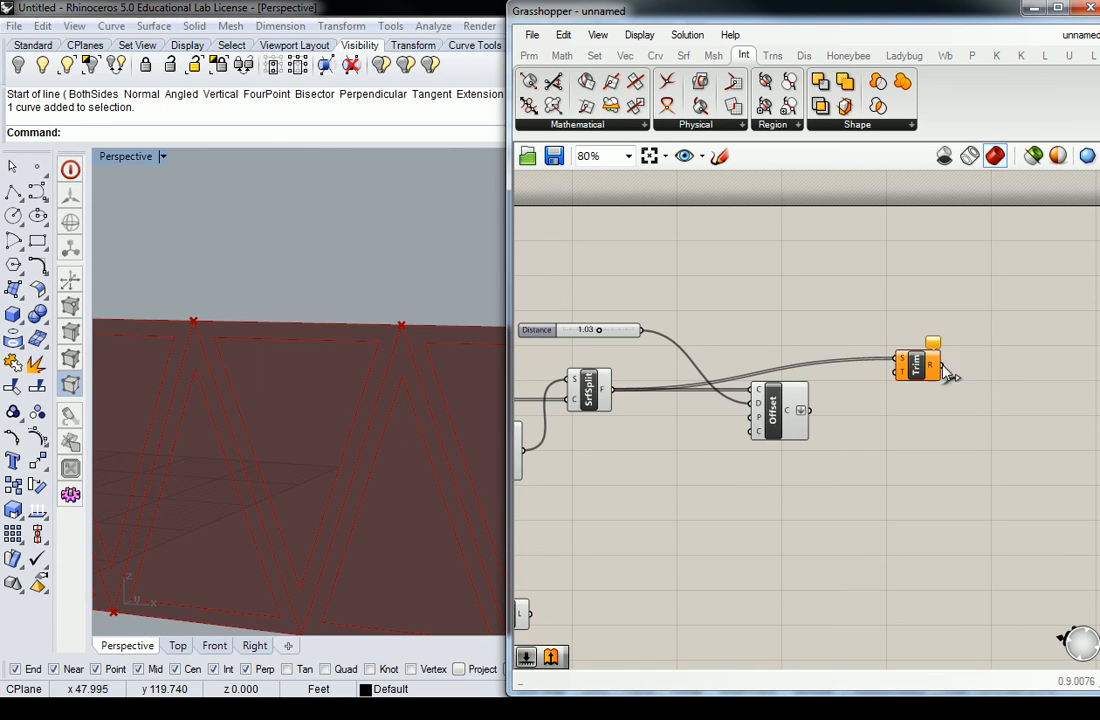
mouse_move(905, 366)
drag(917, 372, 925, 366)
click(836, 131)
click(1003, 300)
key(ctrl+z)
key(ctrl+z)
Replace Trim Solid with a Solid Difference, wiring Surface Split's fragments into A and the Surface parameter into B.
click(850, 125)
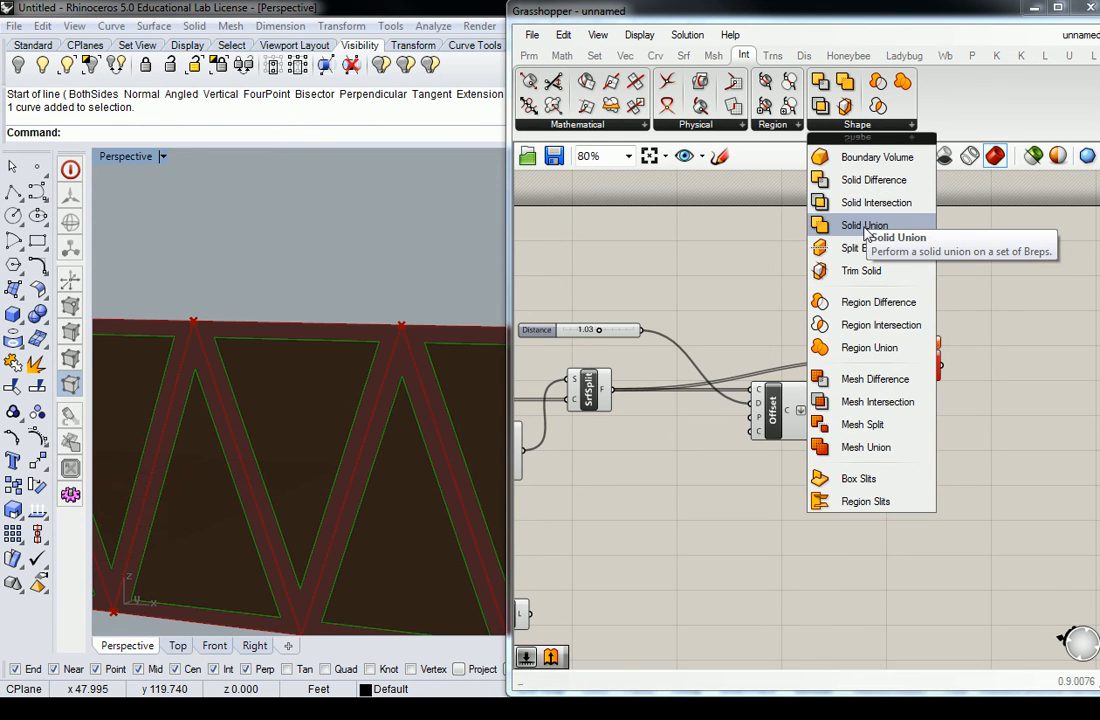
click(873, 180)
click(913, 318)
drag(863, 410, 898, 326)
drag(620, 398, 931, 347)
click(920, 361)
key(Delete)
click(877, 287)
Turn off the preview of the components up to Surface Split, plus Offset and the Surface parameter, leaving Solid Difference visible.
scroll(879, 293, down, 5)
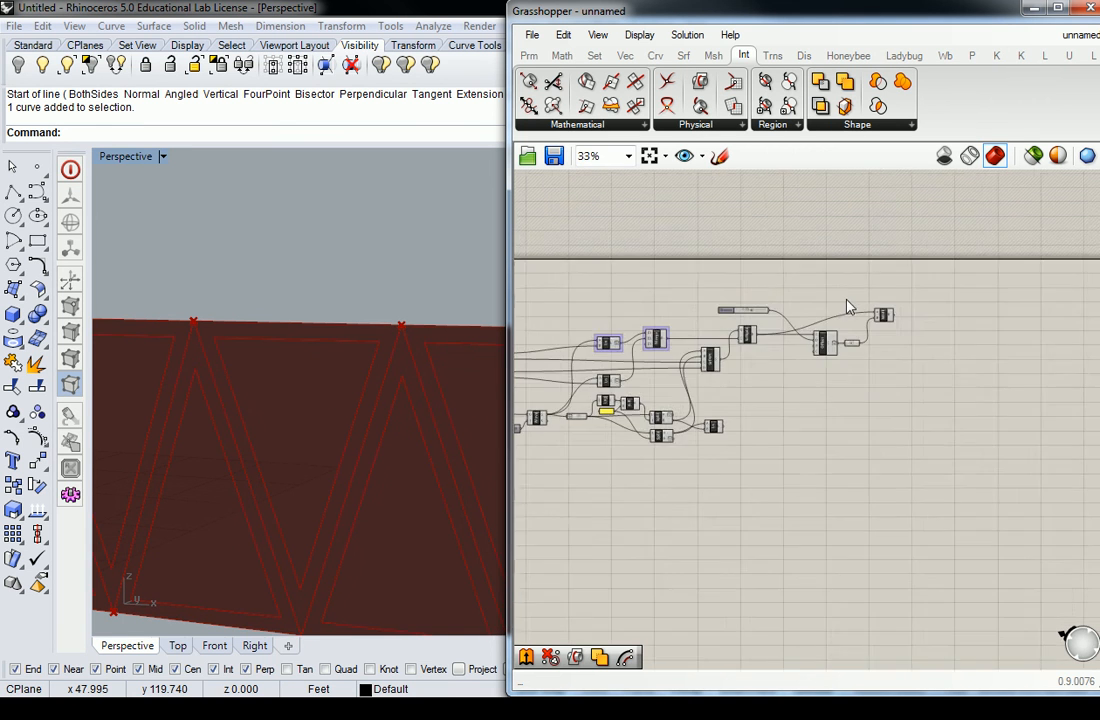
drag(848, 278, 515, 488)
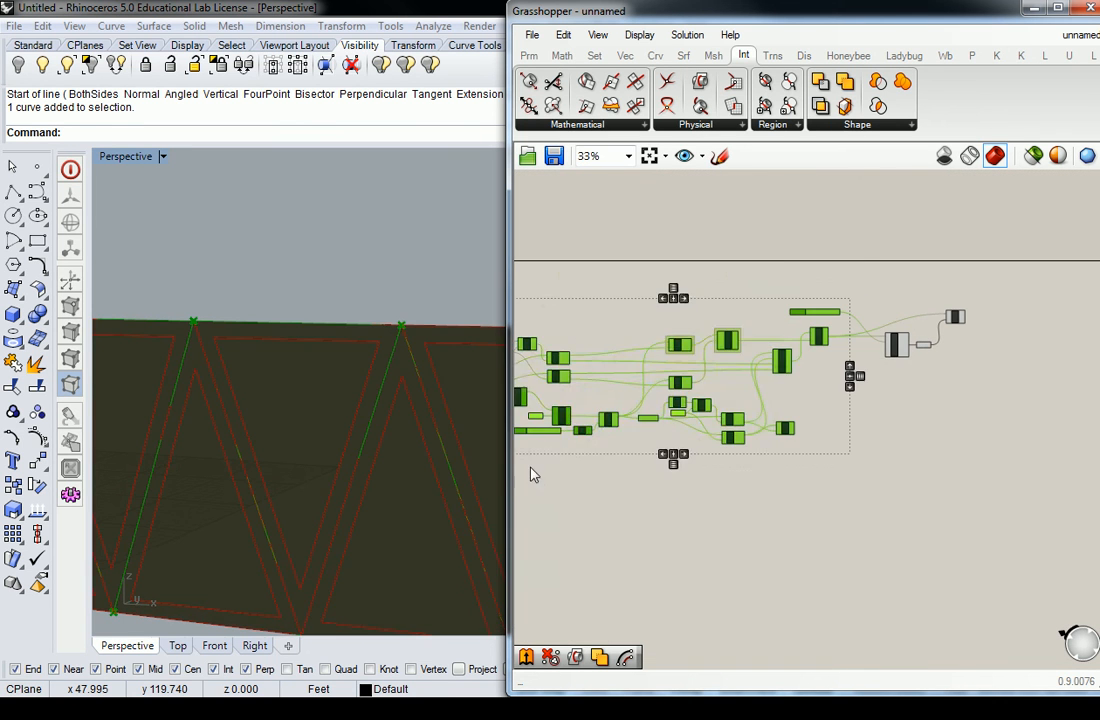
middle_click(605, 388)
click(654, 331)
click(729, 221)
click(896, 349)
drag(939, 285, 875, 389)
middle_click(896, 343)
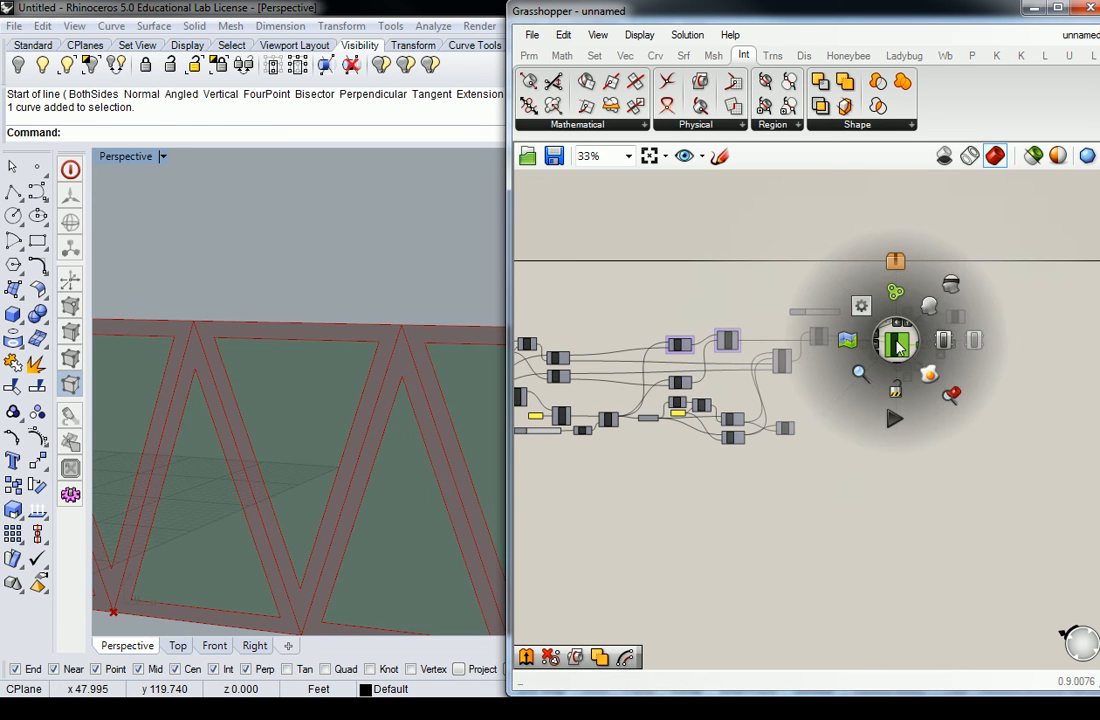
click(947, 286)
Examine the trimmed truss in the Perspective viewport from several angles and distances.
right_drag(331, 321, 313, 386)
scroll(201, 368, up, 4)
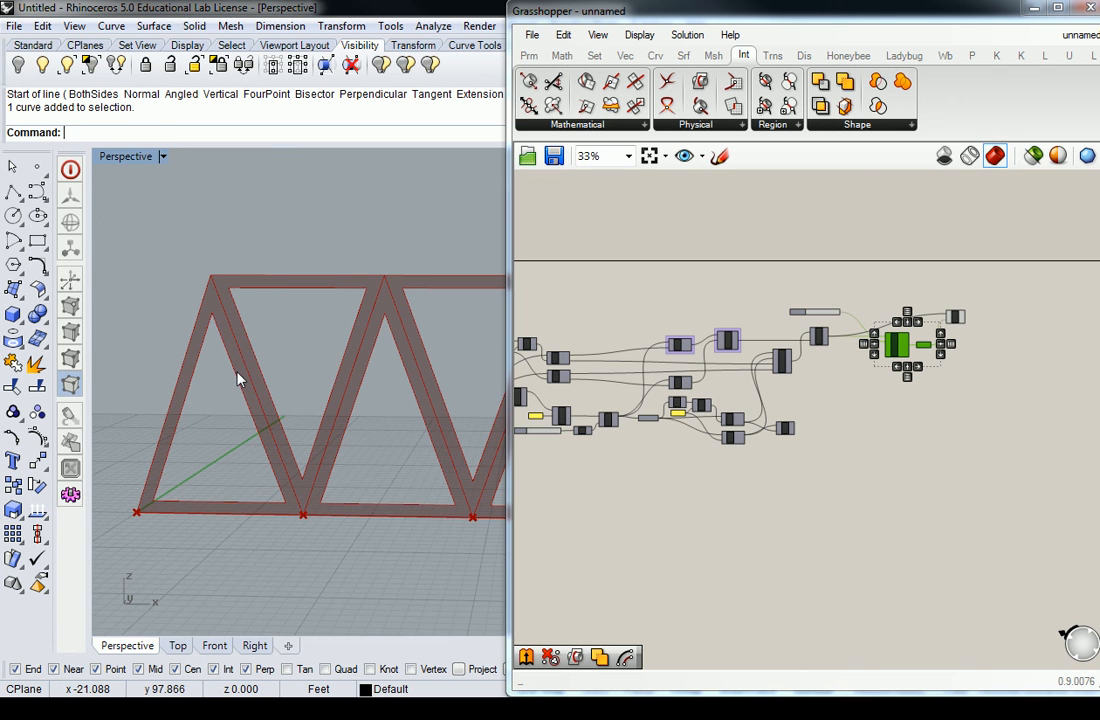
scroll(209, 325, down, 13)
right_drag(391, 305, 293, 357)
scroll(420, 330, up, 11)
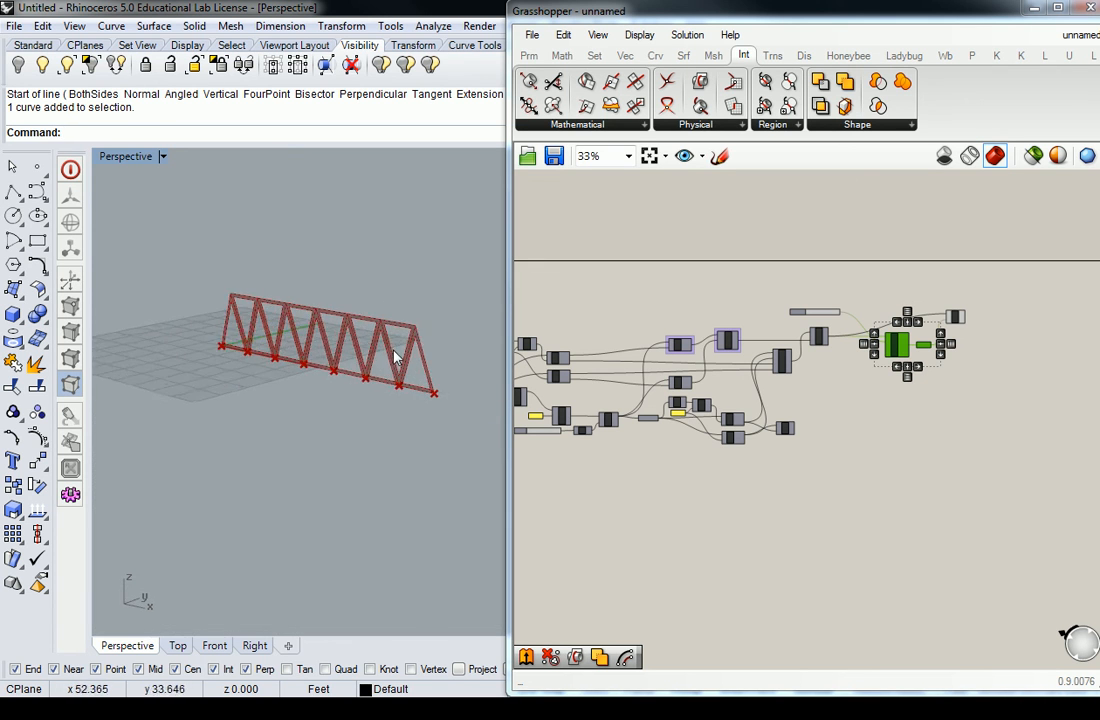
right_drag(434, 330, 297, 346)
scroll(379, 354, down, 8)
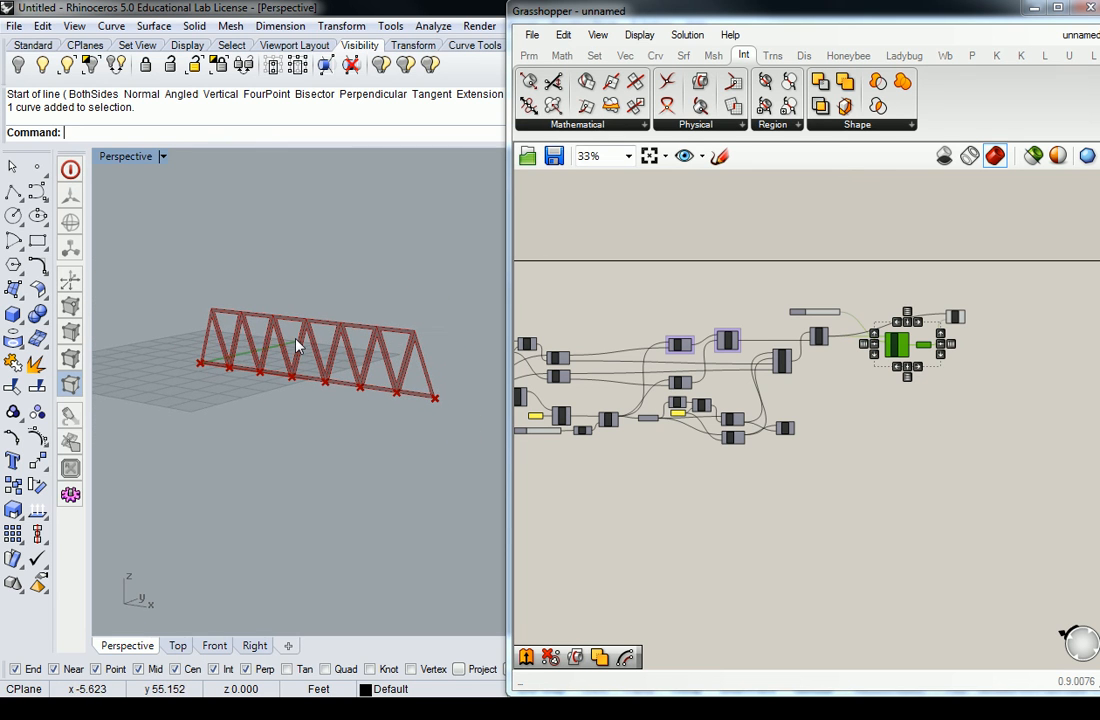
scroll(297, 346, up, 2)
scroll(323, 320, up, 1)
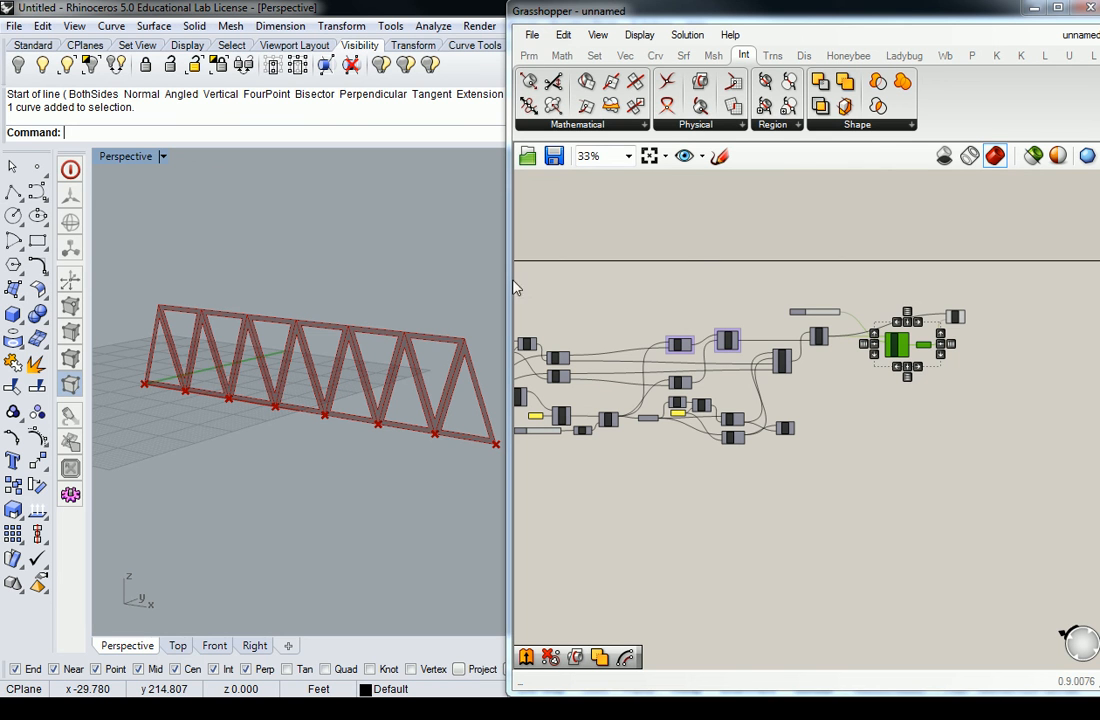
click(580, 301)
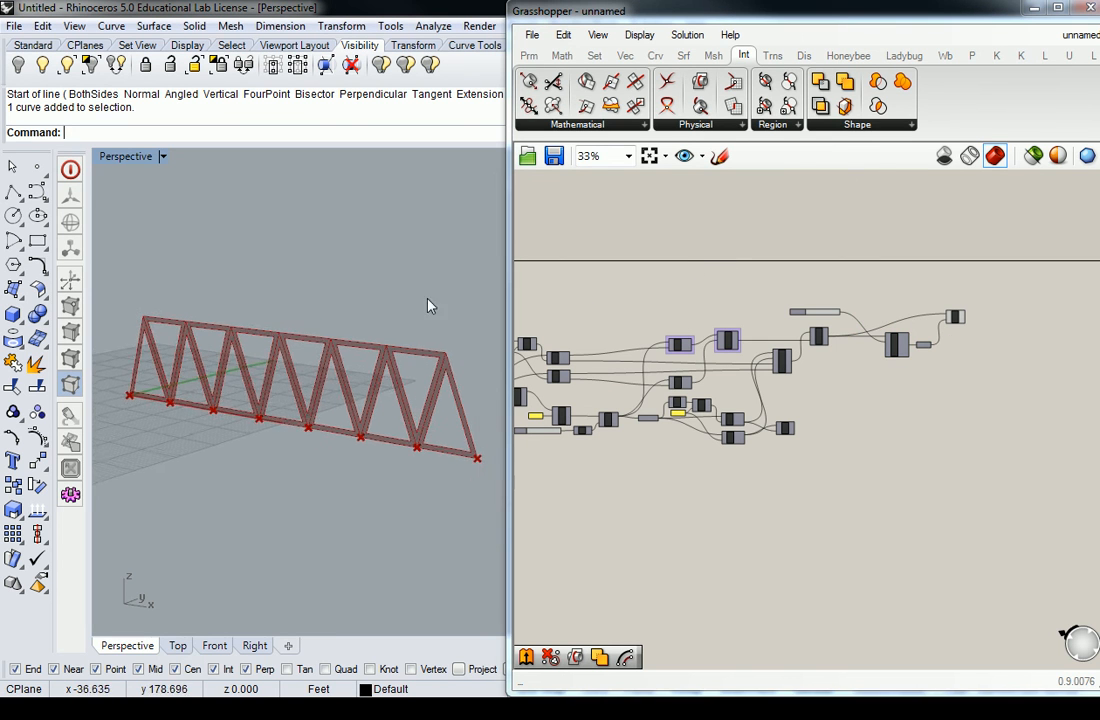
scroll(393, 351, up, 3)
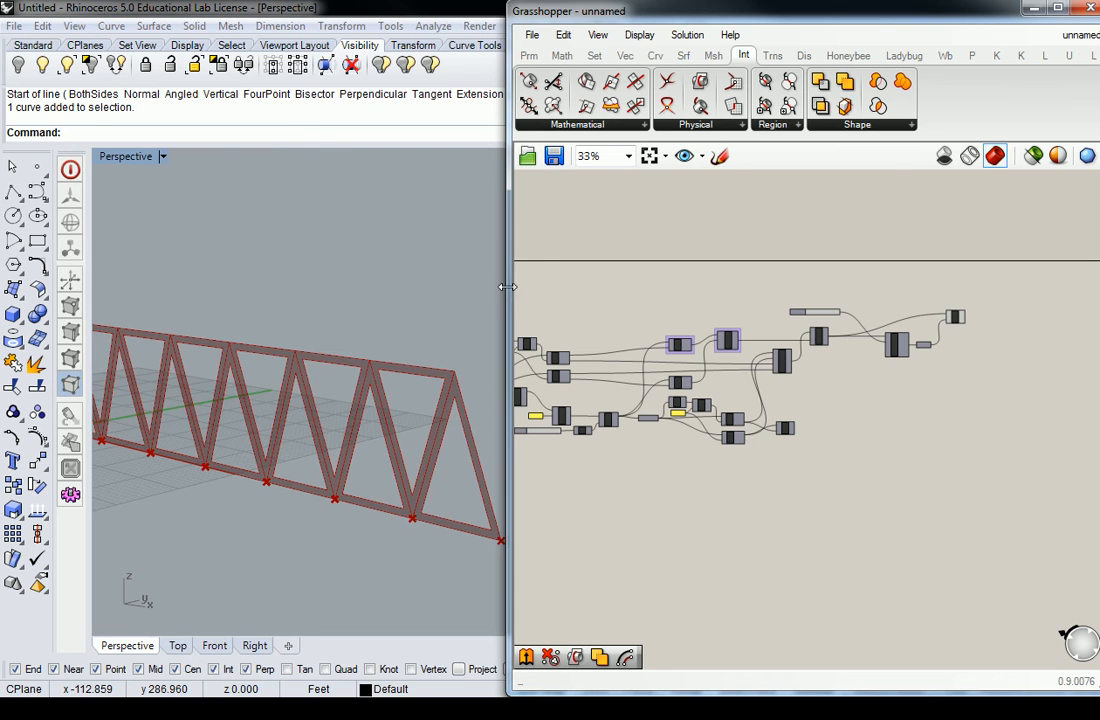
Widen the Grasshopper window over the Rhino viewport to expose more of the component chain.
drag(513, 295, 252, 295)
scroll(540, 270, up, 4)
right_drag(576, 295, 568, 217)
drag(250, 254, 202, 243)
right_drag(259, 242, 307, 237)
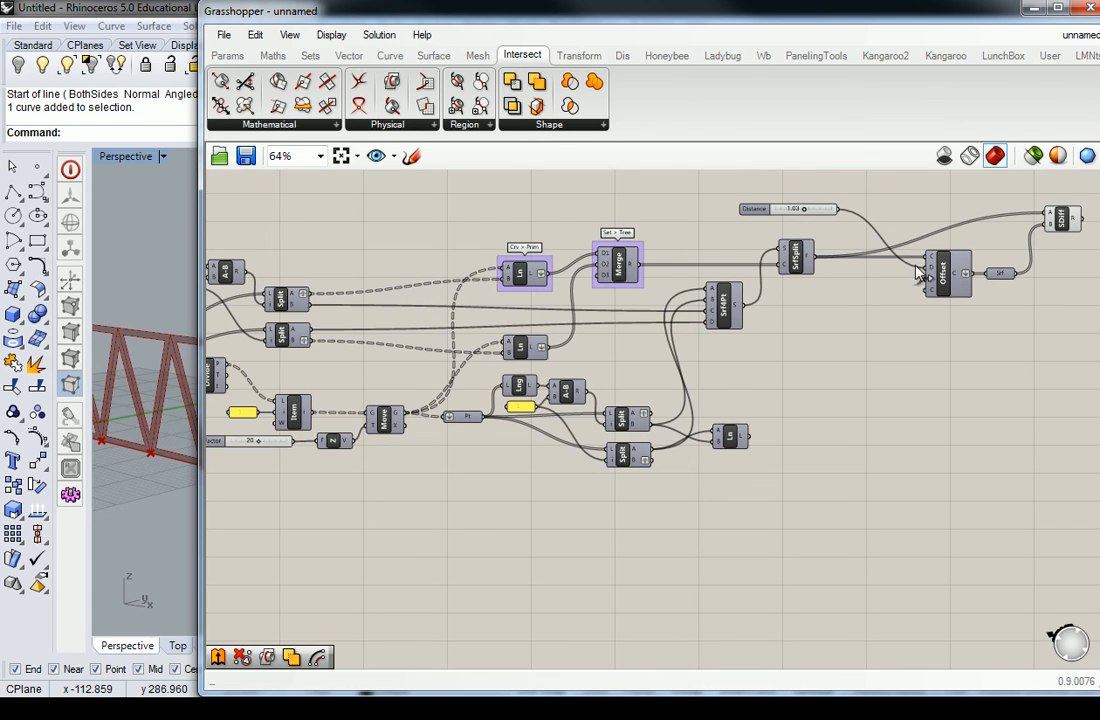
Group the Distance slider, Offset, Surface parameter and Solid Difference compactly around Surface Split, and shift the whole cluster slightly toward Merge.
drag(940, 276, 860, 272)
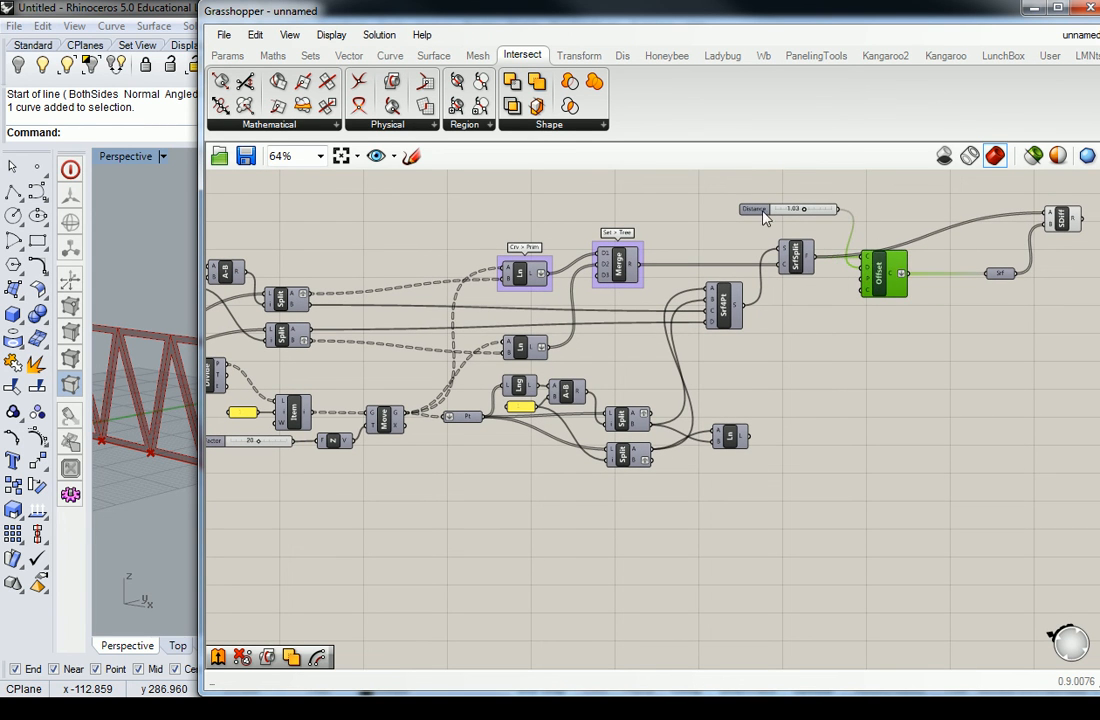
drag(755, 209, 718, 218)
drag(883, 276, 862, 296)
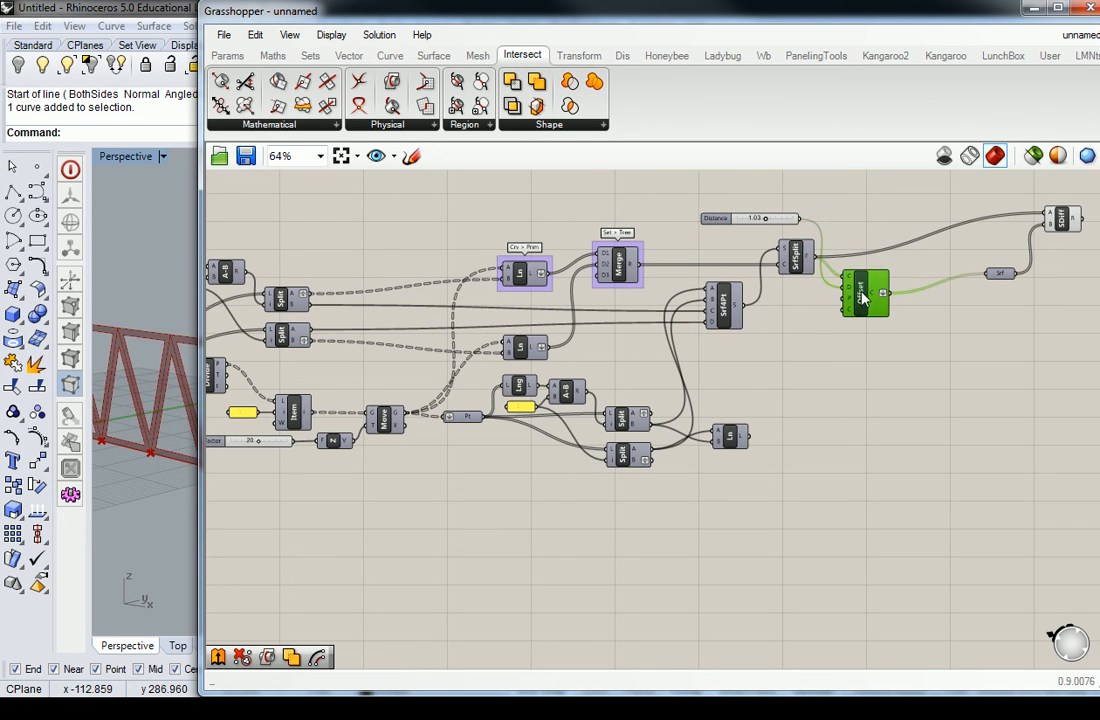
drag(791, 219, 806, 233)
drag(1000, 272, 912, 292)
drag(1068, 225, 963, 269)
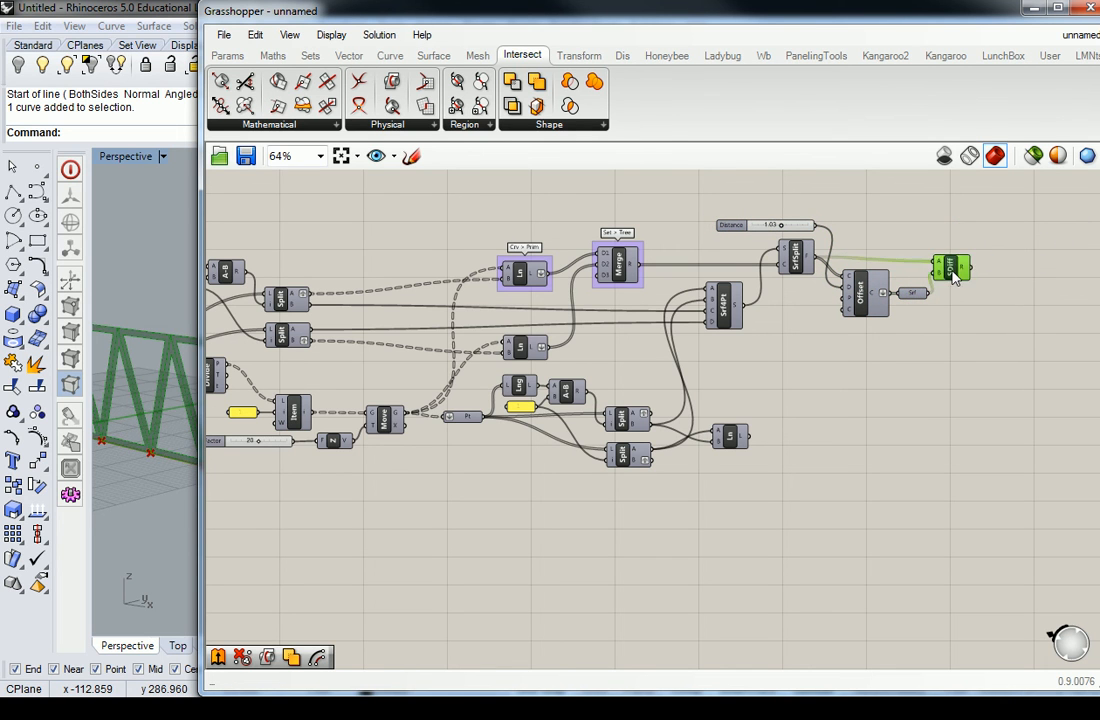
drag(1026, 190, 775, 305)
mouse_move(870, 299)
mouse_down()
mouse_move(848, 299)
mouse_move(864, 298)
mouse_up()
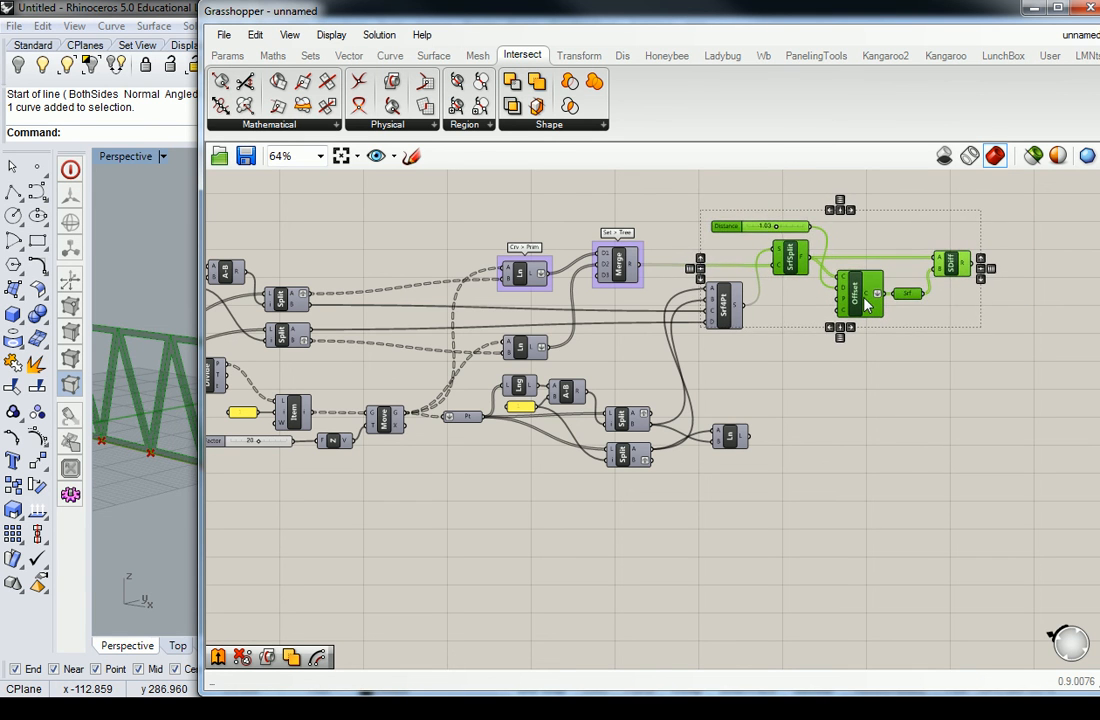
drag(1056, 182, 708, 338)
click(663, 435)
Narrow the Grasshopper window slightly to uncover more of the truss, keeping the chain through Solid Difference in view.
right_drag(607, 359, 709, 327)
drag(199, 316, 258, 312)
shift+right_drag(200, 376, 196, 363)
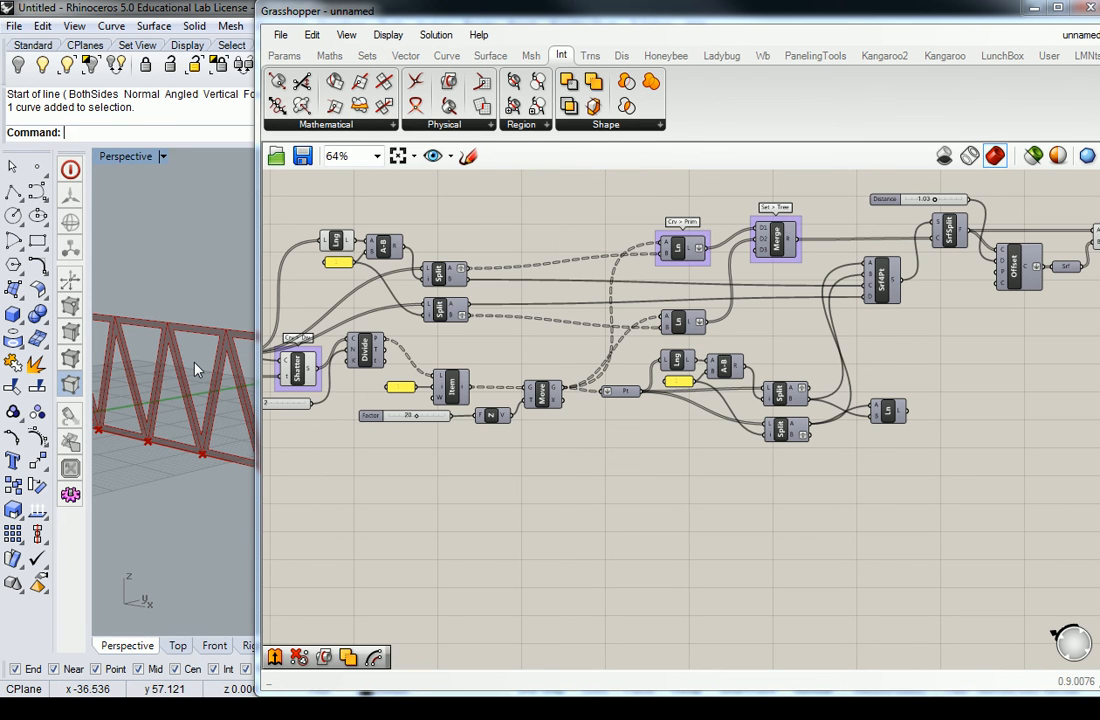
right_drag(950, 330, 899, 332)
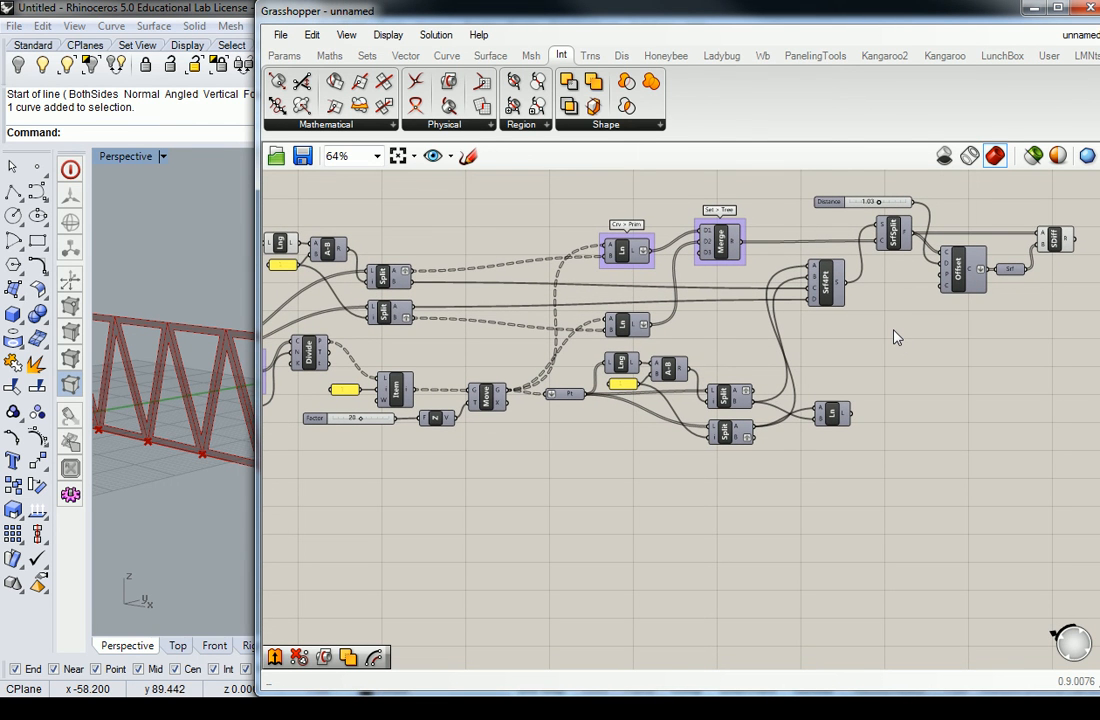